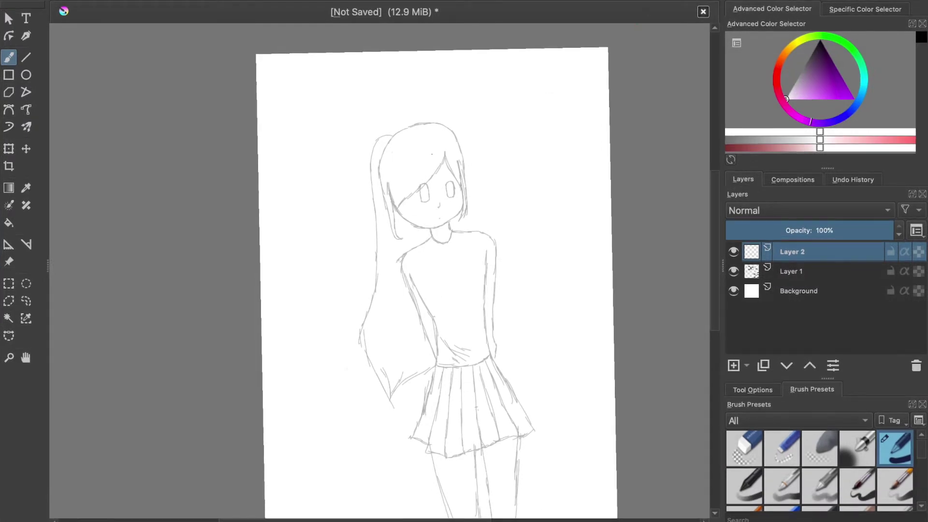
Ink the right edge of the bangs and the hair strand beside the right cheek over the sketch on Layer 2.
{"action": "scroll", "coordinate": [421, 170], "scroll_direction": "up", "scroll_amount": 10}
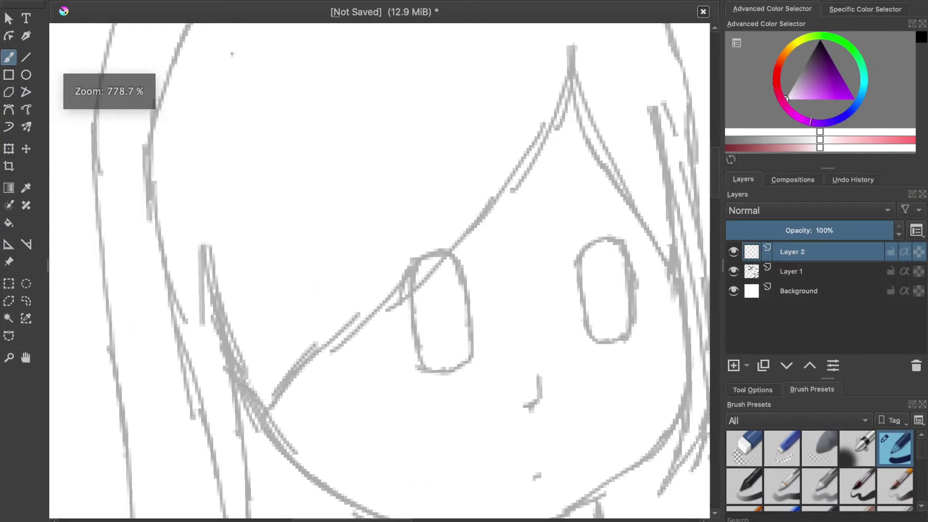
{"action": "left_click_drag", "start_coordinate": [574, 47], "coordinate": [564, 128]}
{"action": "key", "text": "ctrl+z"}
{"action": "left_click_drag", "start_coordinate": [549, 64], "coordinate": [463, 70]}
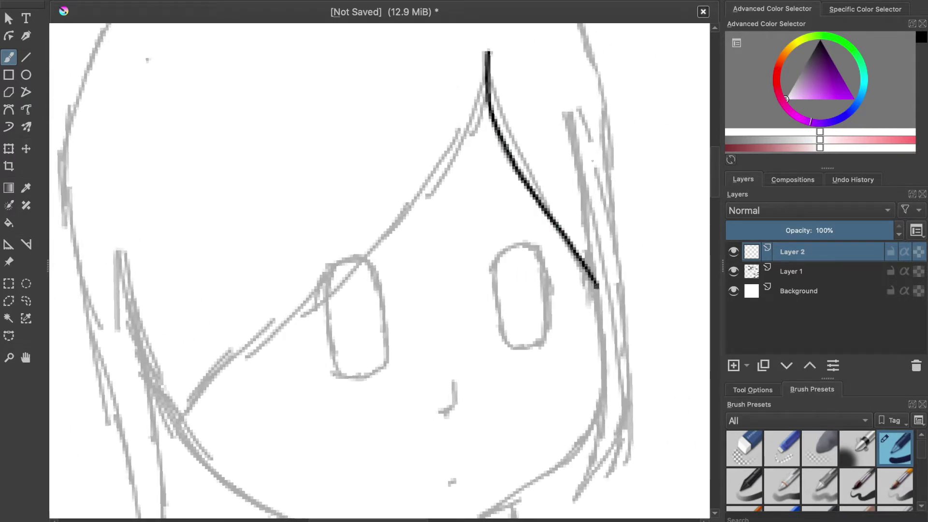
{"action": "key", "text": "ctrl+z"}
{"action": "left_click_drag", "start_coordinate": [573, 126], "coordinate": [590, 250]}
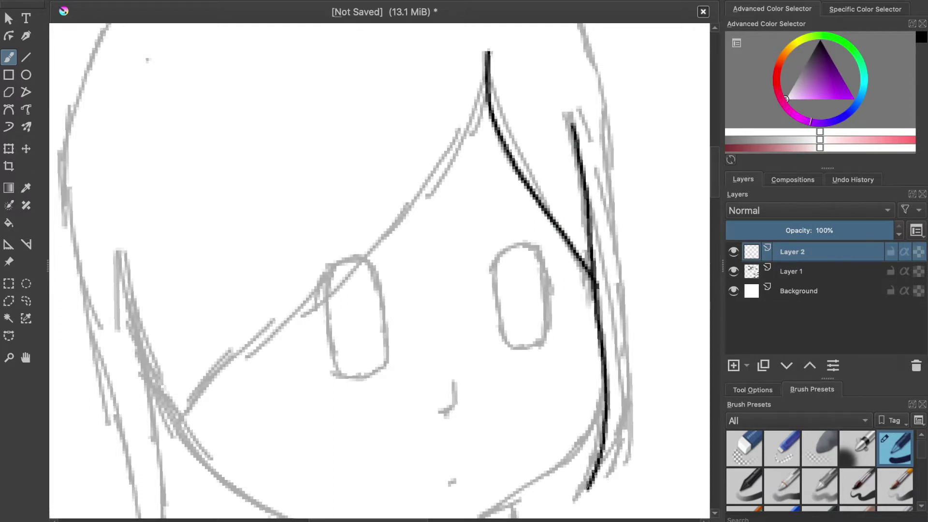
{"action": "left_click_drag", "start_coordinate": [624, 390], "coordinate": [656, 331]}
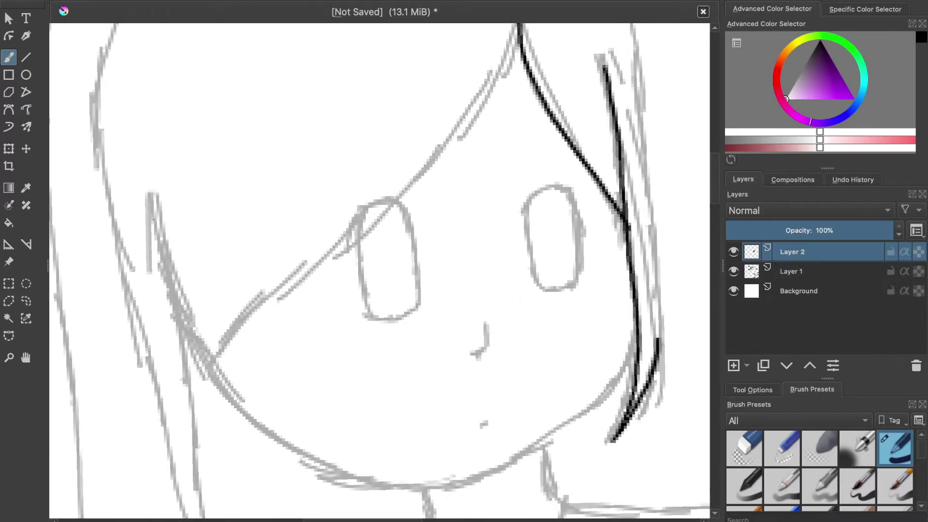
{"action": "left_click_drag", "start_coordinate": [154, 220], "coordinate": [203, 369]}
{"action": "key", "text": "ctrl+z"}
{"action": "scroll", "coordinate": [406, 422], "scroll_direction": "down", "scroll_amount": 5}
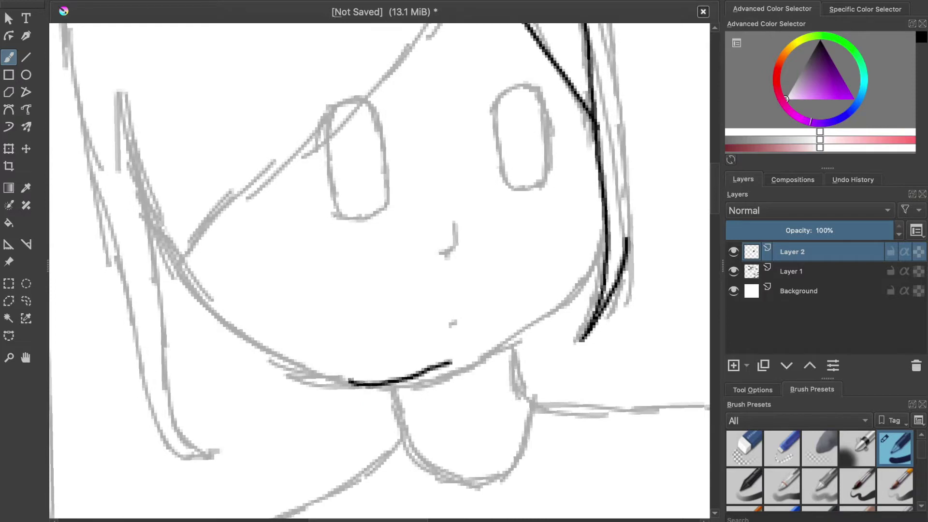
{"action": "key", "text": "super+z"}
{"action": "key", "text": "super+space"}
{"action": "scroll", "coordinate": [434, 367], "scroll_direction": "up", "scroll_amount": 2}
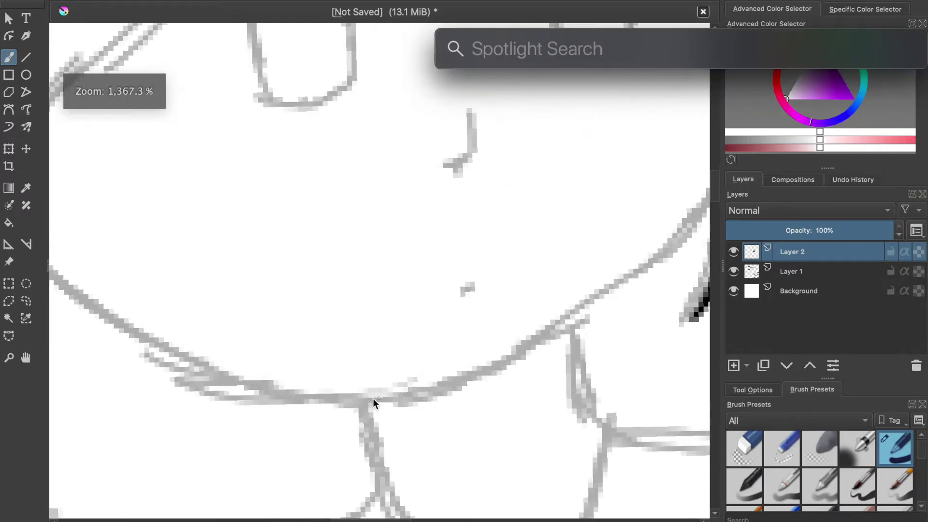
{"action": "key", "text": "Escape"}
{"action": "left_click", "coordinate": [326, 407]}
{"action": "mouse_move", "coordinate": [312, 400]}
{"action": "left_mouse_down"}
{"action": "mouse_move", "coordinate": [373, 399]}
{"action": "mouse_move", "coordinate": [520, 339]}
{"action": "left_mouse_up"}
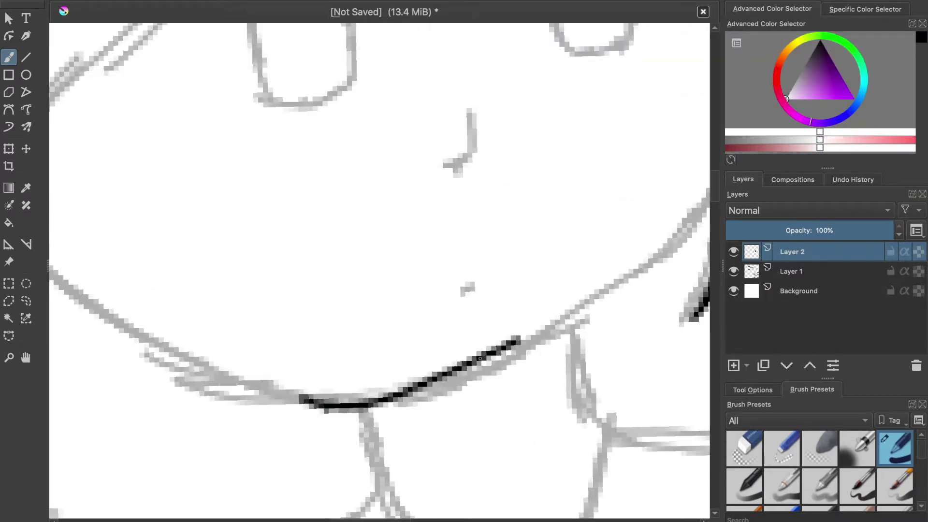
{"action": "key", "text": "ctrl+z"}
{"action": "key", "text": "super+space"}
{"action": "key", "text": "Escape"}
Ink the chin and the right jawline up to the hair strand beside the cheek.
{"action": "mouse_move", "coordinate": [269, 394]}
{"action": "left_mouse_down"}
{"action": "mouse_move", "coordinate": [319, 401]}
{"action": "mouse_move", "coordinate": [387, 394]}
{"action": "mouse_move", "coordinate": [547, 324]}
{"action": "left_mouse_up"}
{"action": "left_click_drag", "start_coordinate": [696, 189], "coordinate": [647, 245]}
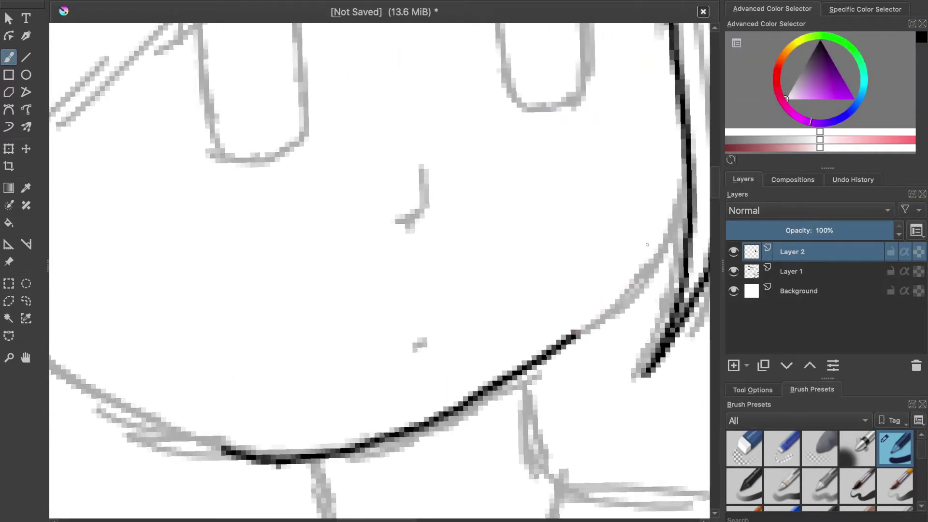
{"action": "mouse_move", "coordinate": [688, 207]}
{"action": "left_mouse_down"}
{"action": "mouse_move", "coordinate": [606, 317]}
{"action": "mouse_move", "coordinate": [570, 338]}
{"action": "mouse_move", "coordinate": [613, 310]}
{"action": "left_mouse_up"}
{"action": "key", "text": "super+z"}
{"action": "key", "text": "super+space"}
{"action": "key", "text": "Escape"}
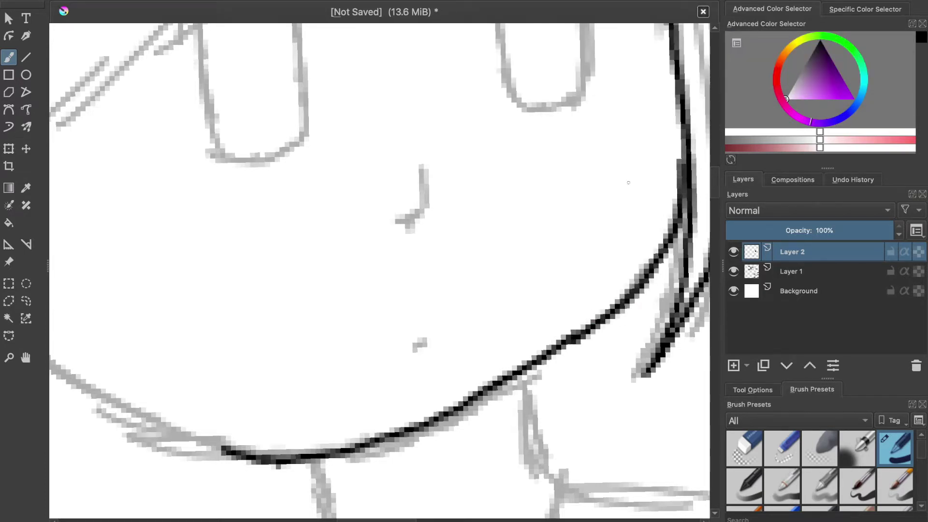
Ink the left jawline from the side hair to the chin and the long sweeping edge of the bangs.
{"action": "left_click_drag", "start_coordinate": [117, 285], "coordinate": [261, 334]}
{"action": "left_click_drag", "start_coordinate": [83, 278], "coordinate": [133, 243]}
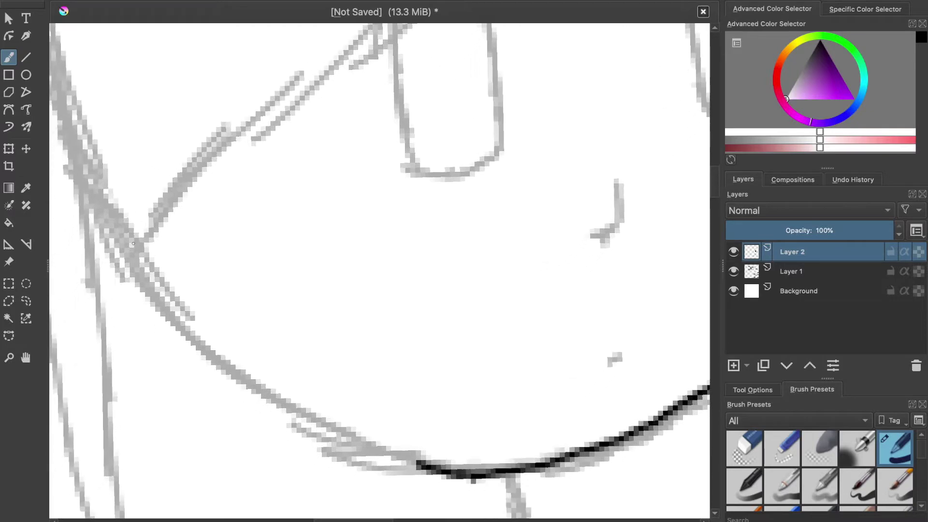
{"action": "mouse_move", "coordinate": [96, 200]}
{"action": "left_mouse_down"}
{"action": "mouse_move", "coordinate": [143, 283]}
{"action": "mouse_move", "coordinate": [188, 333]}
{"action": "mouse_move", "coordinate": [394, 453]}
{"action": "left_mouse_up"}
{"action": "scroll", "coordinate": [430, 472], "scroll_direction": "down", "scroll_amount": 5}
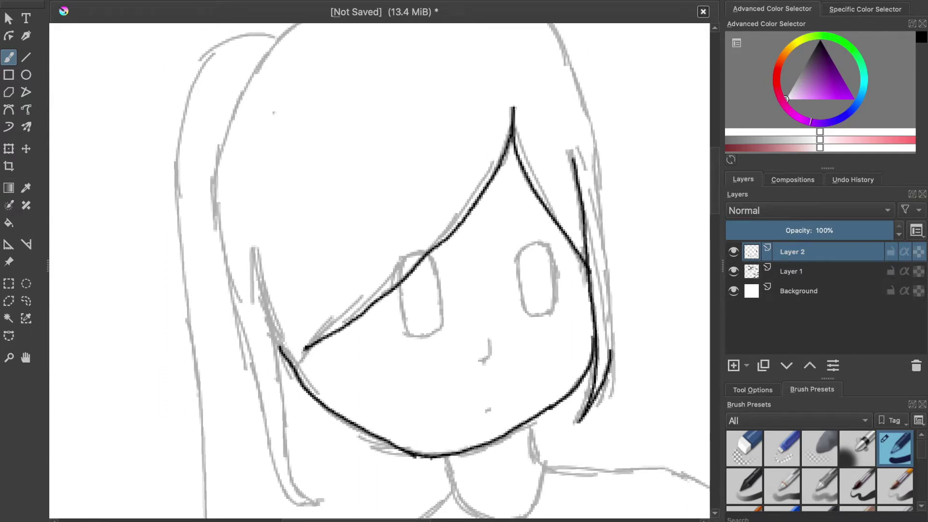
Ink the left outline of the hair and the pointed side lock hanging past the left cheek.
{"action": "left_click_drag", "start_coordinate": [374, 265], "coordinate": [534, 328]}
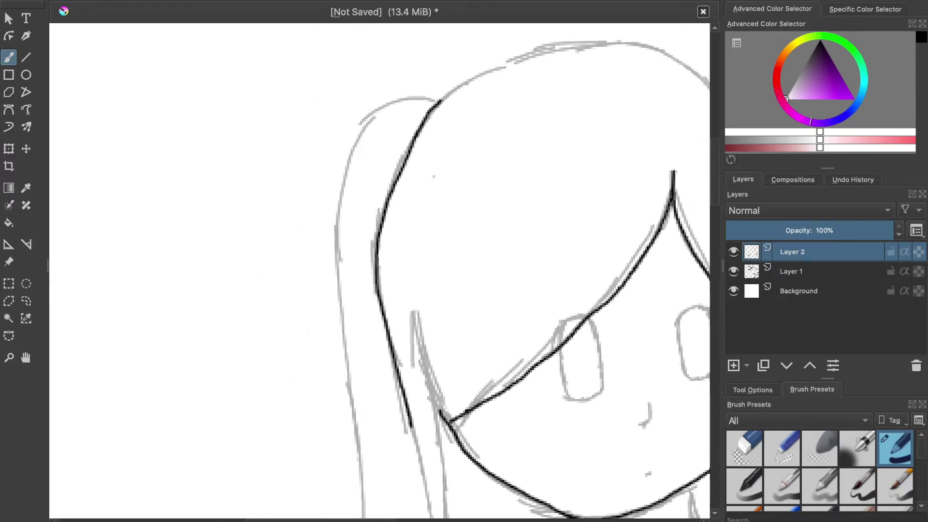
{"action": "left_click_drag", "start_coordinate": [438, 466], "coordinate": [431, 357]}
{"action": "scroll", "coordinate": [430, 357], "scroll_direction": "up", "scroll_amount": 2}
{"action": "left_click_drag", "start_coordinate": [398, 211], "coordinate": [381, 108]}
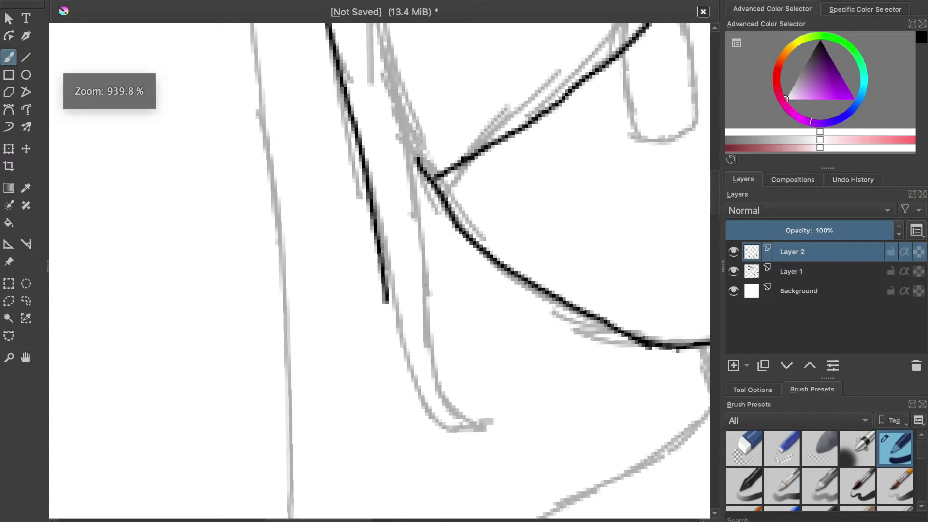
{"action": "scroll", "coordinate": [381, 108], "scroll_direction": "up", "scroll_amount": 3}
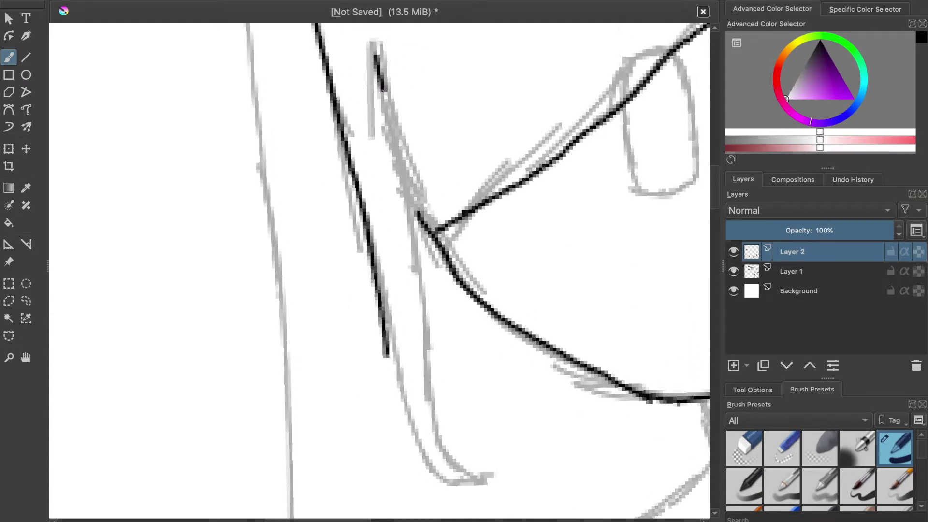
{"action": "mouse_move", "coordinate": [405, 177]}
{"action": "left_mouse_down"}
{"action": "mouse_move", "coordinate": [428, 358]}
{"action": "mouse_move", "coordinate": [460, 469]}
{"action": "left_mouse_up"}
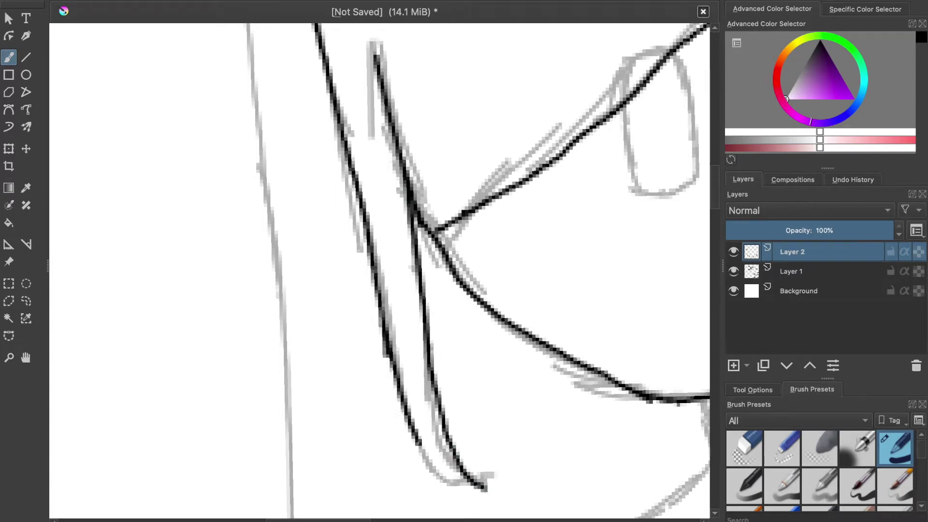
{"action": "scroll", "coordinate": [499, 469], "scroll_direction": "down", "scroll_amount": 4}
Ink the crown of the head from the ponytail base over the top to the right side of the hair.
{"action": "left_click_drag", "start_coordinate": [423, 146], "coordinate": [324, 192]}
{"action": "scroll", "coordinate": [324, 192], "scroll_direction": "up", "scroll_amount": 2}
{"action": "scroll", "coordinate": [362, 145], "scroll_direction": "up", "scroll_amount": 6}
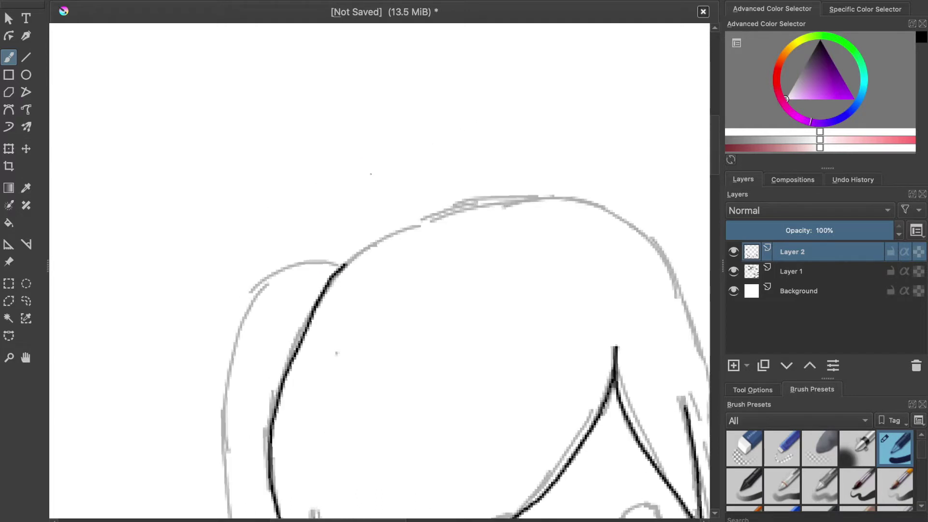
{"action": "scroll", "coordinate": [369, 293], "scroll_direction": "up", "scroll_amount": 2}
{"action": "left_click_drag", "start_coordinate": [333, 263], "coordinate": [417, 208]}
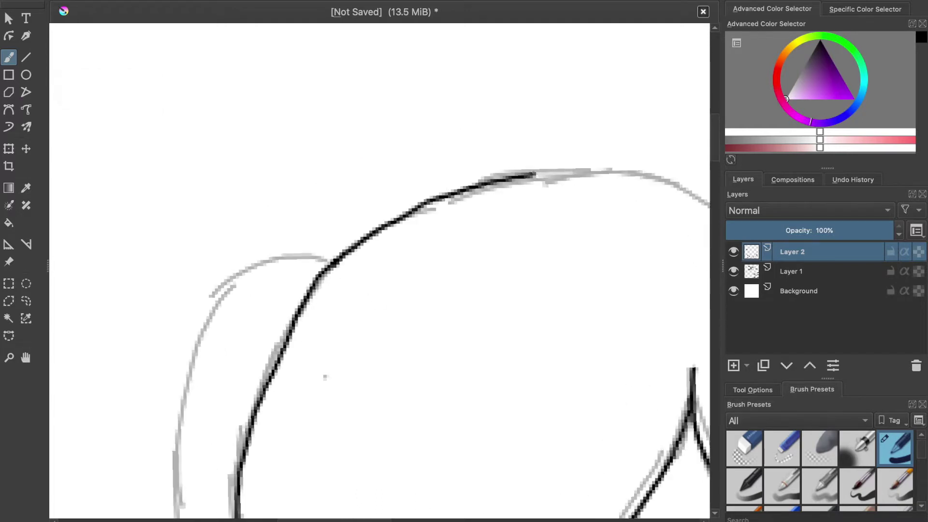
{"action": "mouse_move", "coordinate": [671, 172]}
{"action": "left_mouse_down"}
{"action": "mouse_move", "coordinate": [592, 167]}
{"action": "mouse_move", "coordinate": [527, 138]}
{"action": "left_mouse_up"}
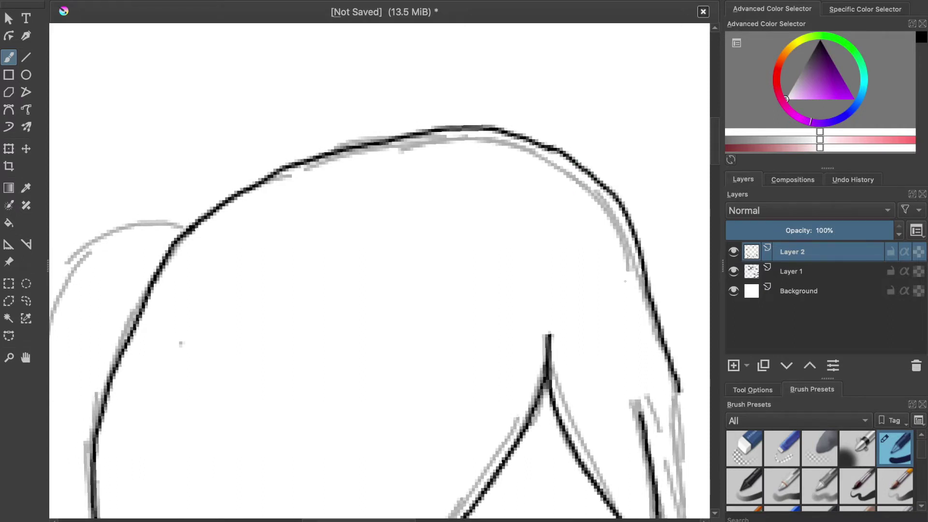
{"action": "key", "text": "ctrl+z"}
{"action": "left_click_drag", "start_coordinate": [552, 150], "coordinate": [614, 197]}
{"action": "left_click_drag", "start_coordinate": [653, 285], "coordinate": [685, 385]}
{"action": "key", "text": "ctrl+z"}
{"action": "scroll", "coordinate": [546, 142], "scroll_direction": "up", "scroll_amount": 2}
{"action": "mouse_move", "coordinate": [539, 136]}
{"action": "left_mouse_down"}
{"action": "mouse_move", "coordinate": [566, 153]}
{"action": "mouse_move", "coordinate": [659, 275]}
{"action": "left_mouse_up"}
Ink the right outer edge of the hair down to the tip of the strand beside the face.
{"action": "mouse_move", "coordinate": [616, 254]}
{"action": "left_mouse_down"}
{"action": "mouse_move", "coordinate": [498, 186]}
{"action": "mouse_move", "coordinate": [468, 153]}
{"action": "left_mouse_up"}
{"action": "mouse_move", "coordinate": [511, 183]}
{"action": "left_mouse_down"}
{"action": "mouse_move", "coordinate": [545, 240]}
{"action": "mouse_move", "coordinate": [610, 435]}
{"action": "left_mouse_up"}
{"action": "mouse_move", "coordinate": [610, 435]}
{"action": "left_mouse_down"}
{"action": "mouse_move", "coordinate": [579, 326]}
{"action": "mouse_move", "coordinate": [596, 514]}
{"action": "left_mouse_up"}
{"action": "mouse_move", "coordinate": [596, 514]}
{"action": "left_mouse_down"}
{"action": "mouse_move", "coordinate": [569, 277]}
{"action": "mouse_move", "coordinate": [589, 507]}
{"action": "left_mouse_up"}
{"action": "mouse_move", "coordinate": [589, 508]}
{"action": "left_mouse_down"}
{"action": "mouse_move", "coordinate": [596, 200]}
{"action": "mouse_move", "coordinate": [599, 367]}
{"action": "left_mouse_up"}
{"action": "left_click_drag", "start_coordinate": [578, 322], "coordinate": [580, 435]}
Ink the upper part of the ponytail's outer edge, running down alongside the head and side lock.
{"action": "left_click_drag", "start_coordinate": [396, 154], "coordinate": [397, 73]}
{"action": "mouse_move", "coordinate": [294, 118]}
{"action": "left_mouse_down"}
{"action": "mouse_move", "coordinate": [433, 150]}
{"action": "mouse_move", "coordinate": [357, 227]}
{"action": "mouse_move", "coordinate": [296, 391]}
{"action": "mouse_move", "coordinate": [292, 441]}
{"action": "left_mouse_up"}
{"action": "scroll", "coordinate": [527, 159], "scroll_direction": "up", "scroll_amount": 2}
{"action": "mouse_move", "coordinate": [293, 441]}
{"action": "left_mouse_down"}
{"action": "mouse_move", "coordinate": [296, 295]}
{"action": "mouse_move", "coordinate": [333, 517]}
{"action": "left_mouse_up"}
{"action": "key", "text": "ctrl+z"}
{"action": "mouse_move", "coordinate": [296, 272]}
{"action": "left_mouse_down"}
{"action": "mouse_move", "coordinate": [317, 517]}
{"action": "mouse_move", "coordinate": [303, 202]}
{"action": "left_mouse_up"}
{"action": "left_click_drag", "start_coordinate": [297, 235], "coordinate": [329, 517]}
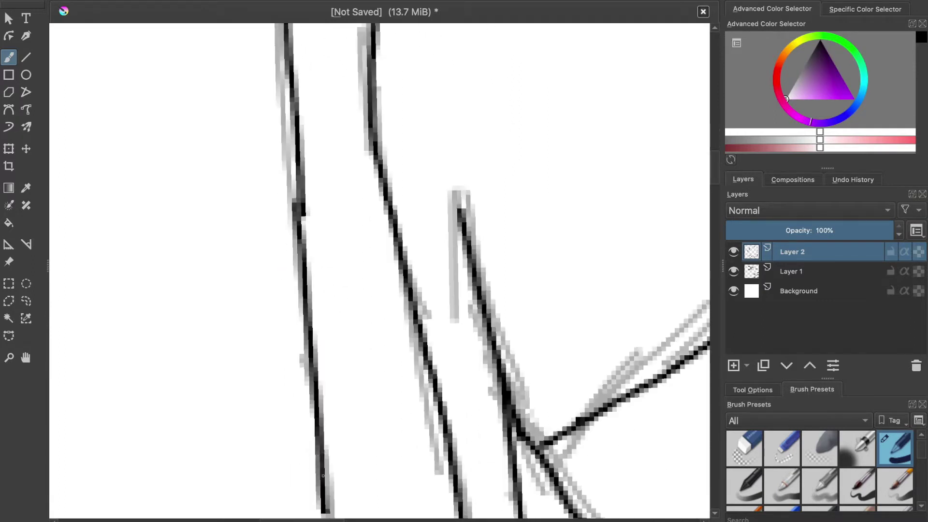
{"action": "scroll", "coordinate": [293, 205], "scroll_direction": "down", "scroll_amount": 10}
{"action": "mouse_move", "coordinate": [294, 95]}
{"action": "left_mouse_down"}
{"action": "mouse_move", "coordinate": [312, 273]}
{"action": "mouse_move", "coordinate": [320, 516]}
{"action": "left_mouse_up"}
Continue the ponytail's outer edge down through its widest outward curve above the tip.
{"action": "scroll", "coordinate": [302, 351], "scroll_direction": "down", "scroll_amount": 10}
{"action": "scroll", "coordinate": [302, 350], "scroll_direction": "up", "scroll_amount": 3}
{"action": "mouse_move", "coordinate": [300, 70]}
{"action": "left_mouse_down"}
{"action": "mouse_move", "coordinate": [300, 317]}
{"action": "mouse_move", "coordinate": [261, 516]}
{"action": "left_mouse_up"}
{"action": "scroll", "coordinate": [261, 339], "scroll_direction": "down", "scroll_amount": 6}
{"action": "left_click_drag", "start_coordinate": [261, 258], "coordinate": [147, 517]}
{"action": "scroll", "coordinate": [160, 483], "scroll_direction": "down", "scroll_amount": 3}
{"action": "scroll", "coordinate": [170, 290], "scroll_direction": "down", "scroll_amount": 7}
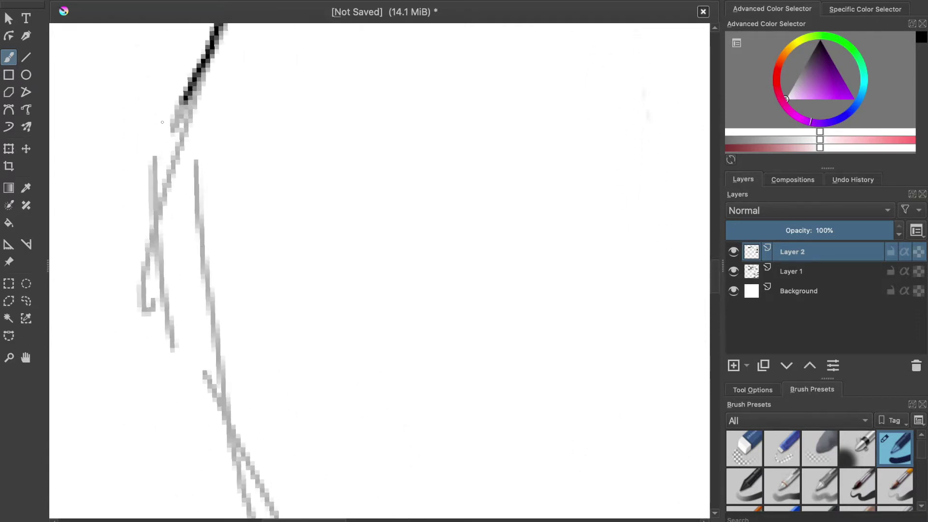
{"action": "mouse_move", "coordinate": [186, 96]}
{"action": "left_mouse_down"}
{"action": "mouse_move", "coordinate": [166, 213]}
{"action": "mouse_move", "coordinate": [227, 425]}
{"action": "mouse_move", "coordinate": [278, 515]}
{"action": "left_mouse_up"}
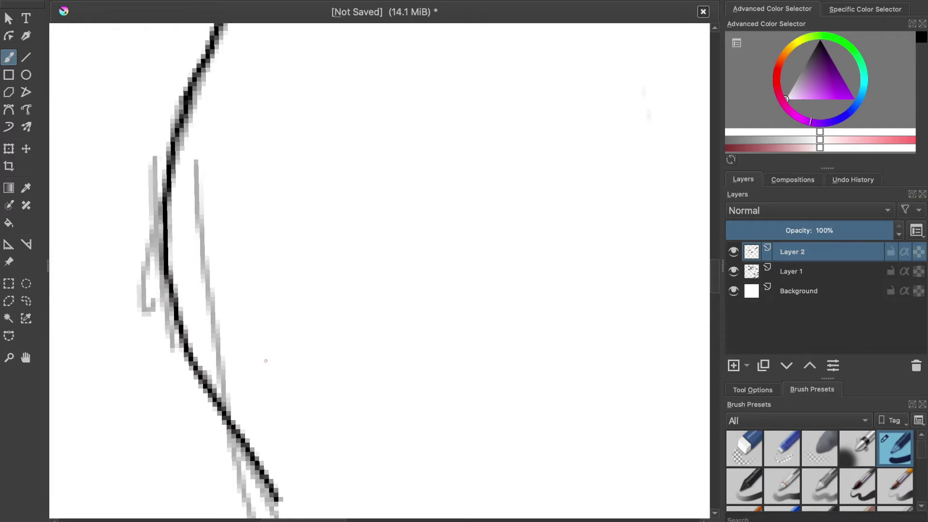
Ink the ponytail's pointed tip and its lower edge back up to the waist.
{"action": "scroll", "coordinate": [231, 257], "scroll_direction": "down", "scroll_amount": 6}
{"action": "scroll", "coordinate": [229, 241], "scroll_direction": "up", "scroll_amount": 10}
{"action": "scroll", "coordinate": [203, 208], "scroll_direction": "down", "scroll_amount": 1}
{"action": "scroll", "coordinate": [195, 201], "scroll_direction": "down", "scroll_amount": 1}
{"action": "scroll", "coordinate": [198, 208], "scroll_direction": "down", "scroll_amount": 2}
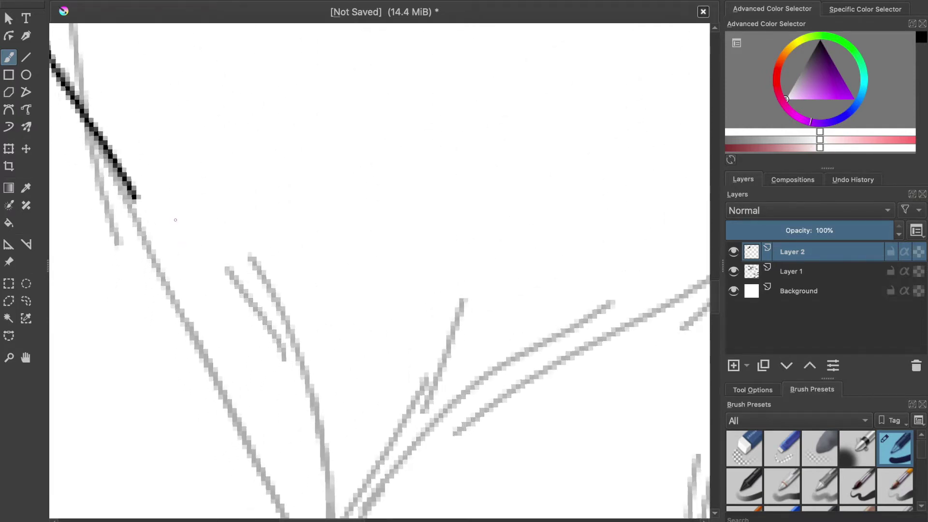
{"action": "scroll", "coordinate": [201, 218], "scroll_direction": "down", "scroll_amount": 2}
{"action": "mouse_move", "coordinate": [129, 126]}
{"action": "left_mouse_down"}
{"action": "mouse_move", "coordinate": [204, 315]}
{"action": "mouse_move", "coordinate": [315, 491]}
{"action": "mouse_move", "coordinate": [347, 391]}
{"action": "mouse_move", "coordinate": [428, 306]}
{"action": "mouse_move", "coordinate": [591, 211]}
{"action": "mouse_move", "coordinate": [690, 181]}
{"action": "left_mouse_up"}
{"action": "scroll", "coordinate": [677, 166], "scroll_direction": "up", "scroll_amount": 4}
{"action": "scroll", "coordinate": [583, 297], "scroll_direction": "right", "scroll_amount": 3}
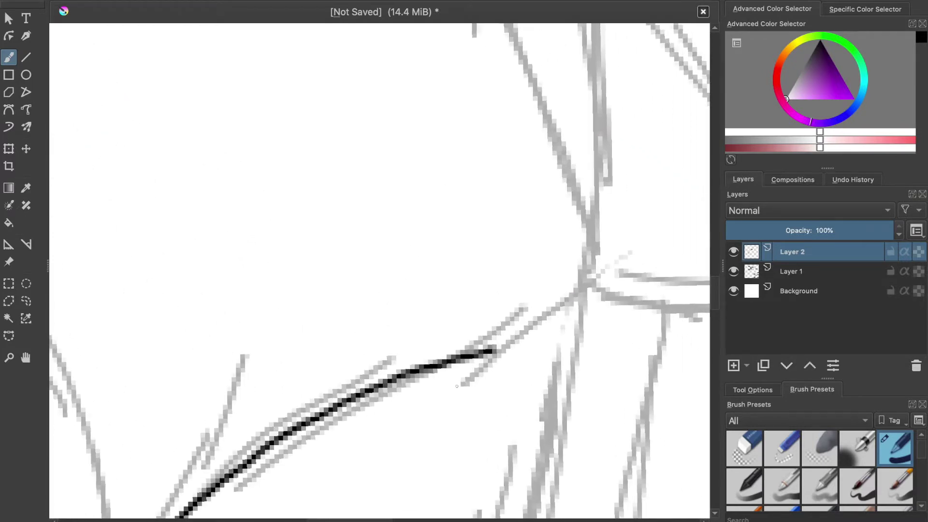
{"action": "left_click_drag", "start_coordinate": [488, 351], "coordinate": [539, 334]}
{"action": "scroll", "coordinate": [584, 288], "scroll_direction": "down", "scroll_amount": 2}
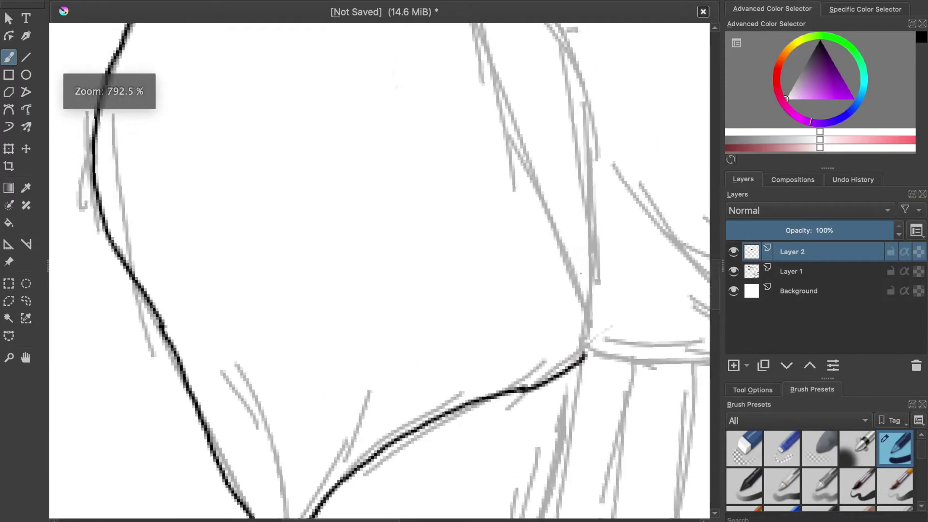
Ink the left side of the neck and the rounded neckline below the chin.
{"action": "scroll", "coordinate": [494, 261], "scroll_direction": "down", "scroll_amount": 5}
{"action": "scroll", "coordinate": [494, 261], "scroll_direction": "right", "scroll_amount": 2}
{"action": "scroll", "coordinate": [485, 237], "scroll_direction": "up", "scroll_amount": 6}
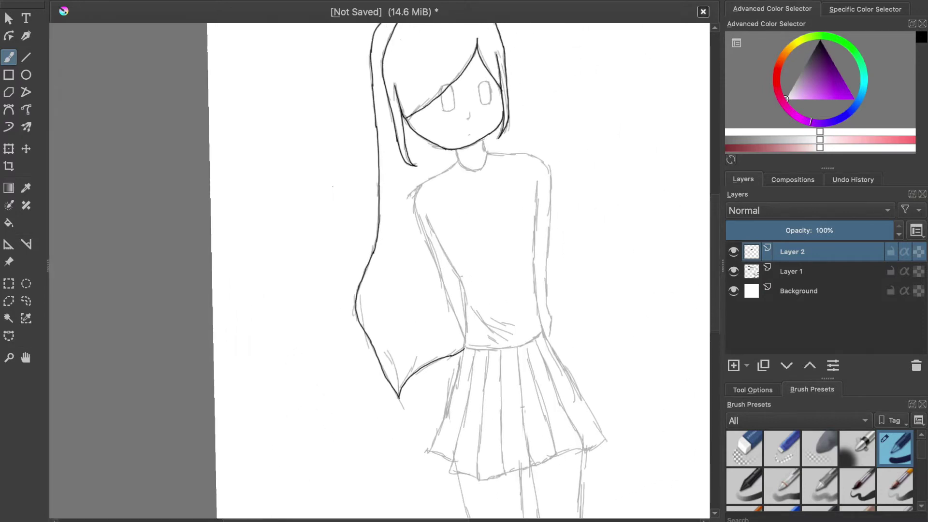
{"action": "scroll", "coordinate": [485, 237], "scroll_direction": "up", "scroll_amount": 2}
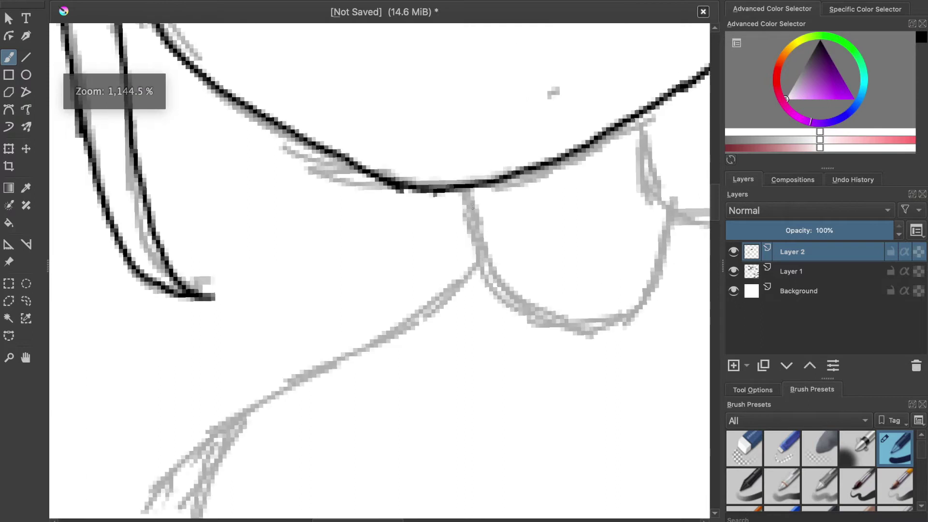
{"action": "left_click_drag", "start_coordinate": [466, 189], "coordinate": [473, 239]}
{"action": "mouse_move", "coordinate": [502, 289]}
{"action": "left_mouse_down"}
{"action": "mouse_move", "coordinate": [542, 320]}
{"action": "mouse_move", "coordinate": [601, 329]}
{"action": "left_mouse_up"}
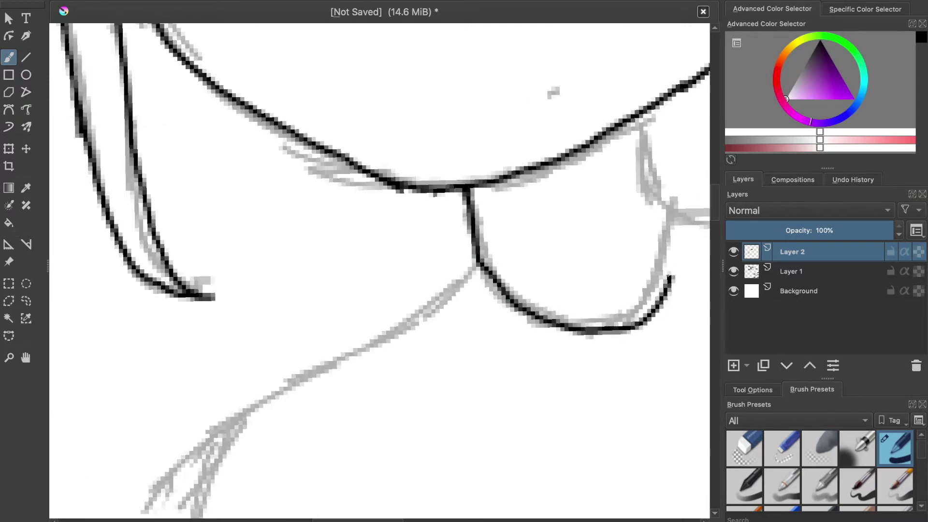
{"action": "mouse_move", "coordinate": [667, 211]}
{"action": "left_mouse_down"}
{"action": "mouse_move", "coordinate": [590, 261]}
{"action": "mouse_move", "coordinate": [486, 234]}
{"action": "left_mouse_up"}
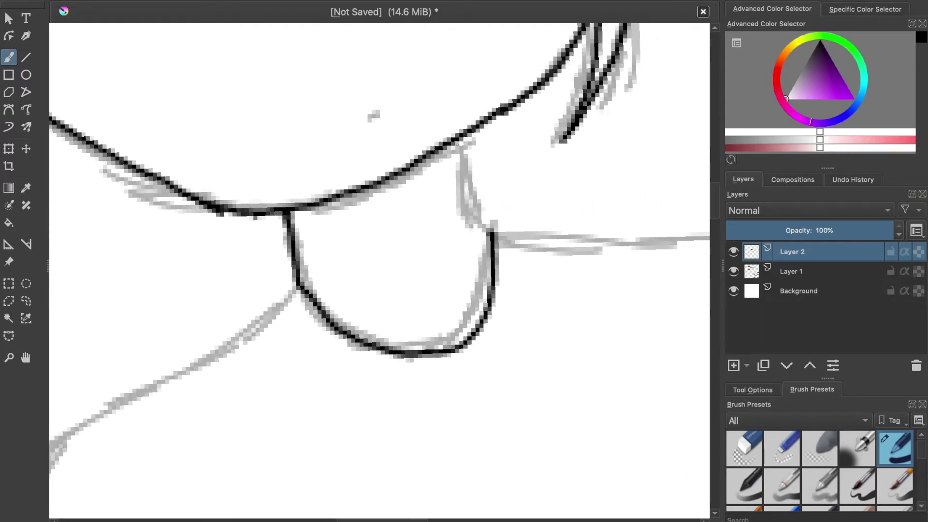
Ink the right side of the neck and the right shoulder line down into the upper arm.
{"action": "mouse_move", "coordinate": [457, 140]}
{"action": "left_mouse_down"}
{"action": "mouse_move", "coordinate": [472, 217]}
{"action": "mouse_move", "coordinate": [506, 241]}
{"action": "mouse_move", "coordinate": [700, 241]}
{"action": "left_mouse_up"}
{"action": "scroll", "coordinate": [686, 233], "scroll_direction": "right", "scroll_amount": 5}
{"action": "left_click_drag", "start_coordinate": [505, 186], "coordinate": [619, 240]}
{"action": "key", "text": "ctrl+z"}
{"action": "mouse_move", "coordinate": [451, 191]}
{"action": "left_mouse_down"}
{"action": "mouse_move", "coordinate": [579, 215]}
{"action": "mouse_move", "coordinate": [620, 246]}
{"action": "mouse_move", "coordinate": [646, 292]}
{"action": "mouse_move", "coordinate": [661, 445]}
{"action": "left_mouse_up"}
{"action": "scroll", "coordinate": [658, 359], "scroll_direction": "down", "scroll_amount": 10}
{"action": "scroll", "coordinate": [659, 360], "scroll_direction": "right", "scroll_amount": 3}
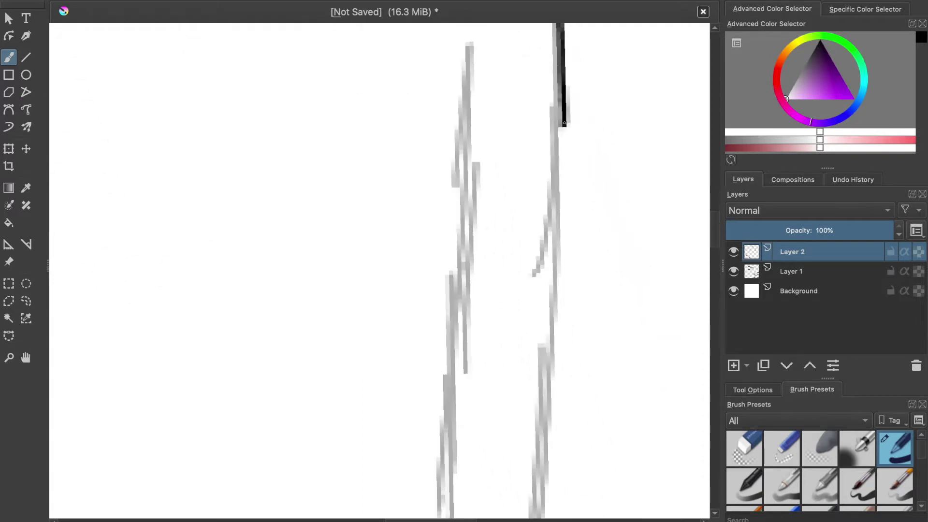
{"action": "mouse_move", "coordinate": [563, 125]}
{"action": "left_mouse_down"}
{"action": "mouse_move", "coordinate": [561, 374]}
{"action": "mouse_move", "coordinate": [537, 513]}
{"action": "left_mouse_up"}
{"action": "scroll", "coordinate": [489, 214], "scroll_direction": "down", "scroll_amount": 13}
{"action": "scroll", "coordinate": [490, 215], "scroll_direction": "right", "scroll_amount": 4}
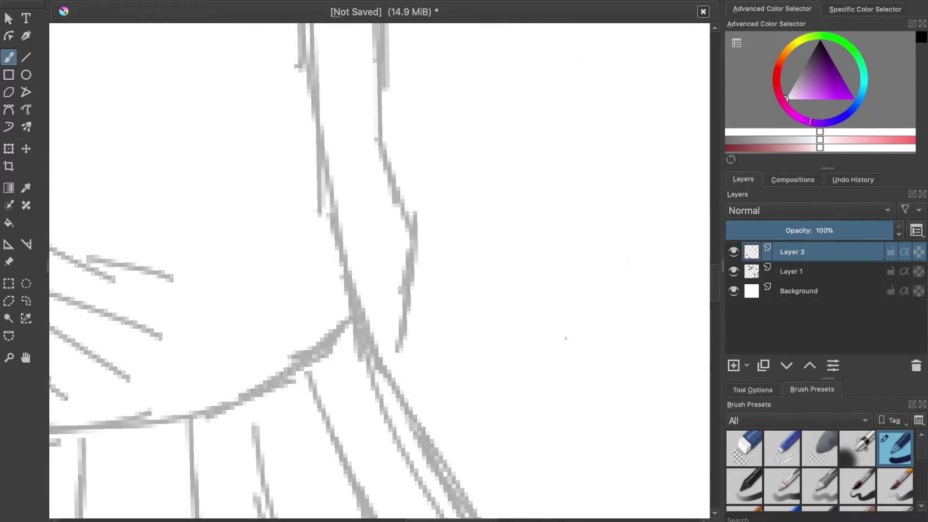
{"action": "scroll", "coordinate": [489, 214], "scroll_direction": "up", "scroll_amount": 5}
{"action": "key", "text": "ctrl+z"}
{"action": "scroll", "coordinate": [486, 223], "scroll_direction": "up", "scroll_amount": 7}
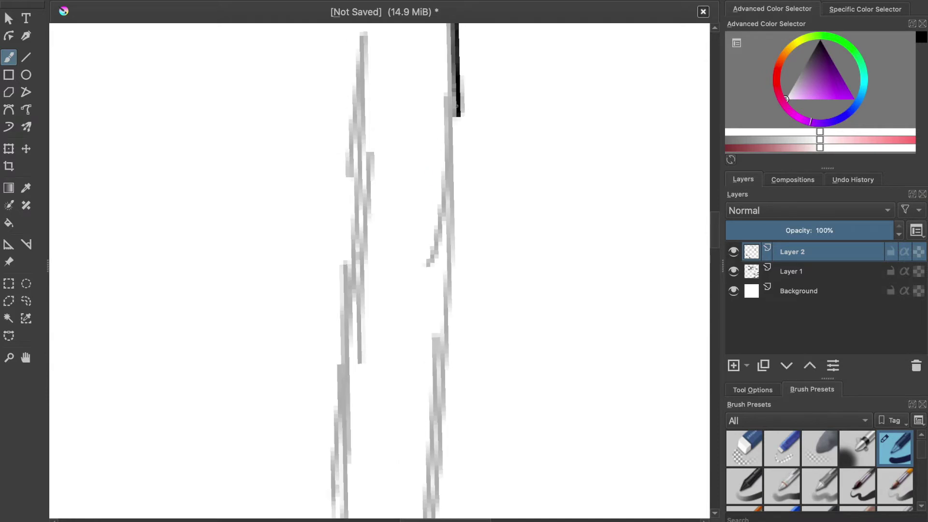
Ink the outer edge of the right arm from the upper arm down towards the wrist at the waistline.
{"action": "left_click_drag", "start_coordinate": [459, 106], "coordinate": [432, 510]}
{"action": "scroll", "coordinate": [337, 170], "scroll_direction": "down", "scroll_amount": 15}
{"action": "scroll", "coordinate": [337, 169], "scroll_direction": "right", "scroll_amount": 4}
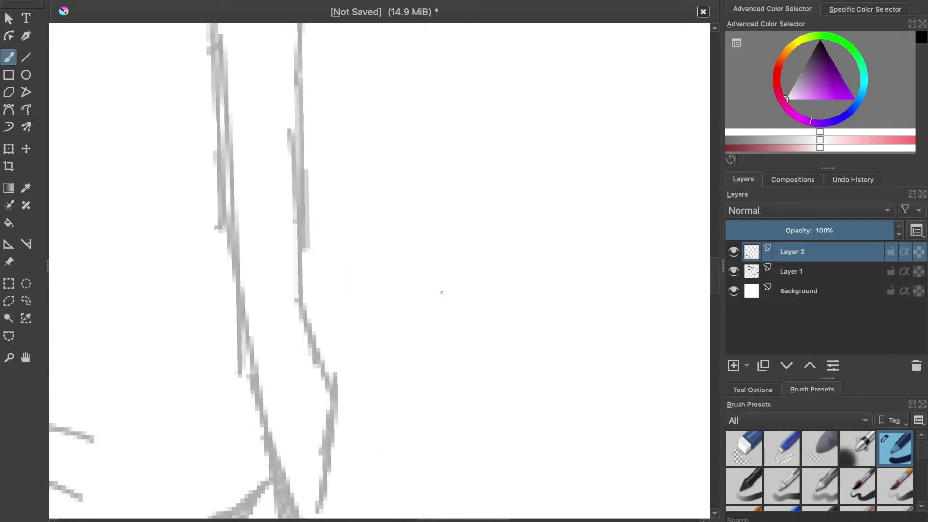
{"action": "scroll", "coordinate": [337, 169], "scroll_direction": "up", "scroll_amount": 8}
{"action": "scroll", "coordinate": [338, 169], "scroll_direction": "left", "scroll_amount": 3}
{"action": "left_click_drag", "start_coordinate": [383, 177], "coordinate": [365, 481]}
{"action": "scroll", "coordinate": [312, 219], "scroll_direction": "down", "scroll_amount": 14}
{"action": "scroll", "coordinate": [313, 219], "scroll_direction": "right", "scroll_amount": 3}
{"action": "scroll", "coordinate": [313, 219], "scroll_direction": "up", "scroll_amount": 4}
{"action": "scroll", "coordinate": [313, 219], "scroll_direction": "up", "scroll_amount": 3}
{"action": "scroll", "coordinate": [312, 219], "scroll_direction": "left", "scroll_amount": 1}
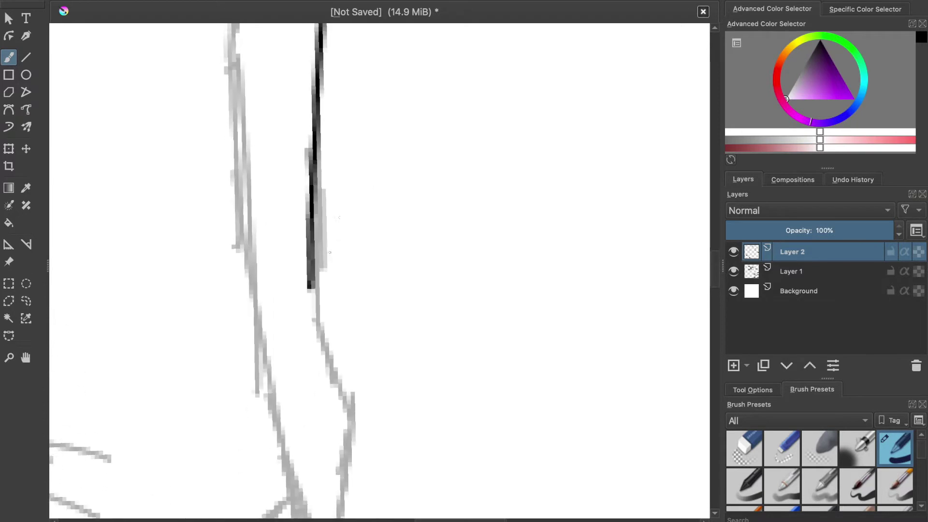
{"action": "left_click_drag", "start_coordinate": [317, 279], "coordinate": [326, 463]}
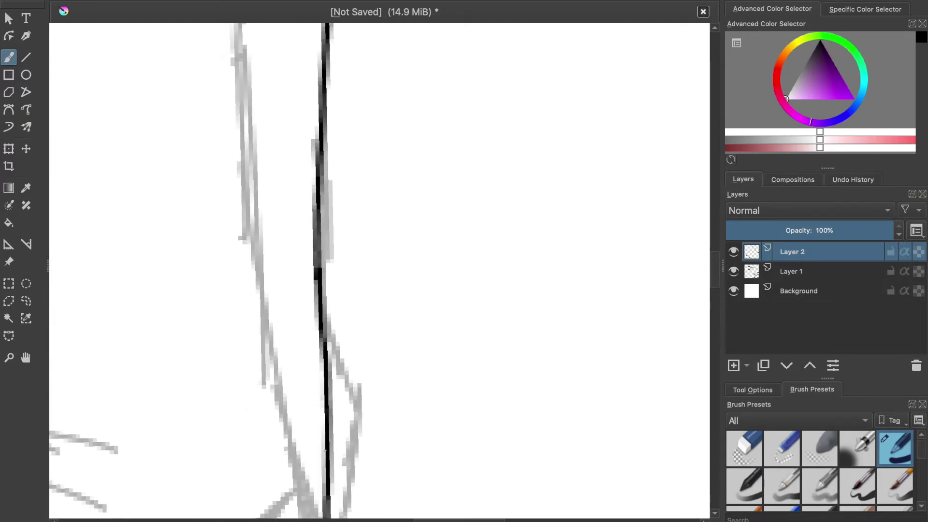
Ink the left shoulder from the neckline down around to the top of the left arm.
{"action": "scroll", "coordinate": [224, 360], "scroll_direction": "down", "scroll_amount": 4}
{"action": "scroll", "coordinate": [224, 361], "scroll_direction": "left", "scroll_amount": 4}
{"action": "scroll", "coordinate": [224, 361], "scroll_direction": "up", "scroll_amount": 4}
{"action": "scroll", "coordinate": [344, 186], "scroll_direction": "up", "scroll_amount": 6}
{"action": "mouse_move", "coordinate": [363, 142]}
{"action": "left_mouse_down"}
{"action": "mouse_move", "coordinate": [144, 290]}
{"action": "mouse_move", "coordinate": [121, 400]}
{"action": "left_mouse_up"}
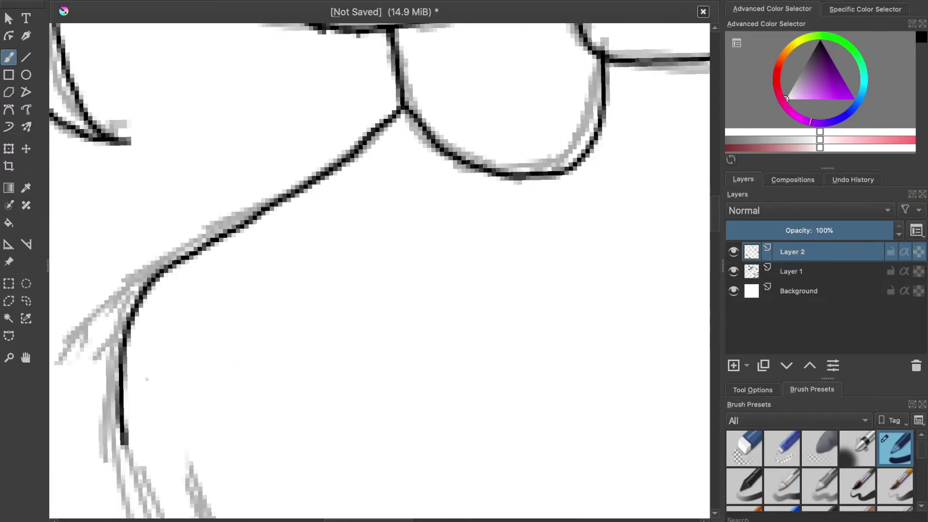
Ink the outer edge of the left arm from below the shoulder down to the waist.
{"action": "scroll", "coordinate": [131, 300], "scroll_direction": "down", "scroll_amount": 6}
{"action": "mouse_move", "coordinate": [106, 125]}
{"action": "left_mouse_down"}
{"action": "mouse_move", "coordinate": [132, 222]}
{"action": "mouse_move", "coordinate": [244, 510]}
{"action": "left_mouse_up"}
{"action": "scroll", "coordinate": [187, 328], "scroll_direction": "down", "scroll_amount": 5}
{"action": "scroll", "coordinate": [187, 328], "scroll_direction": "down", "scroll_amount": 3}
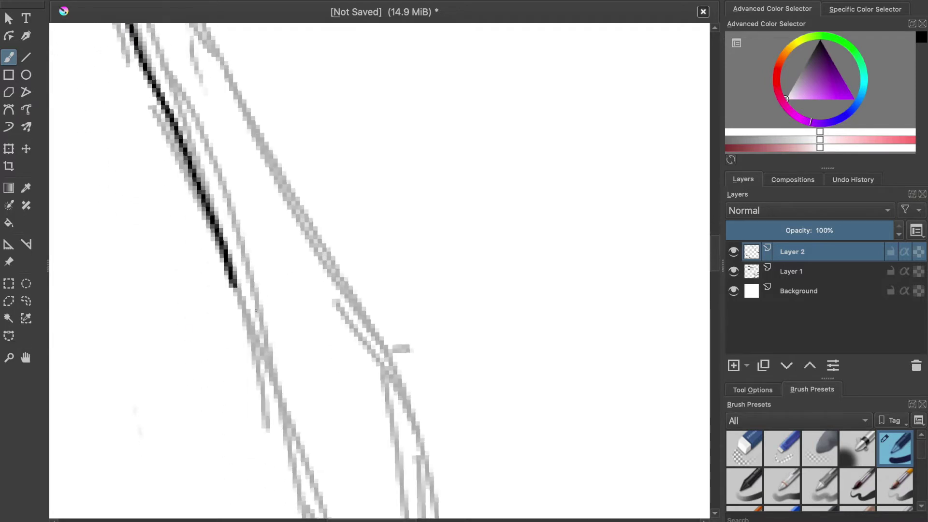
{"action": "left_click_drag", "start_coordinate": [200, 219], "coordinate": [269, 425]}
{"action": "key", "text": "ctrl+z"}
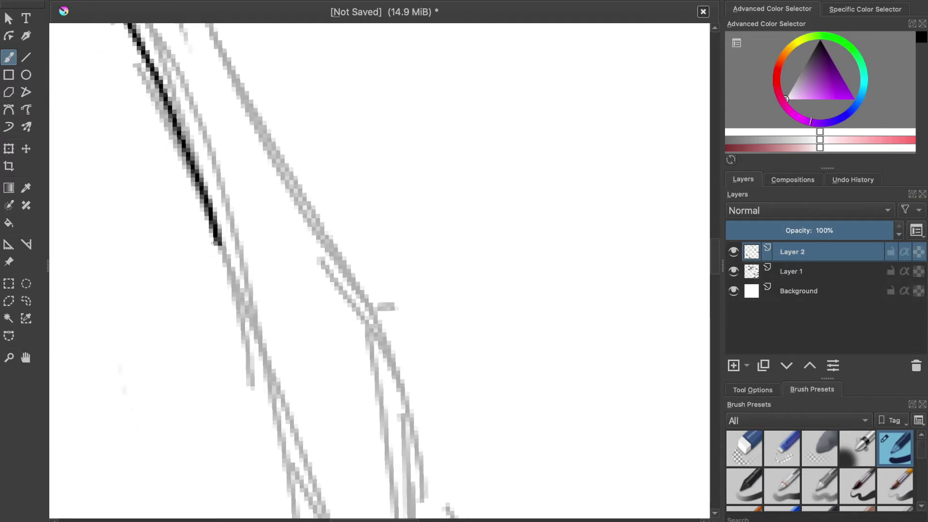
{"action": "left_click_drag", "start_coordinate": [218, 241], "coordinate": [292, 499]}
{"action": "scroll", "coordinate": [253, 366], "scroll_direction": "down", "scroll_amount": 8}
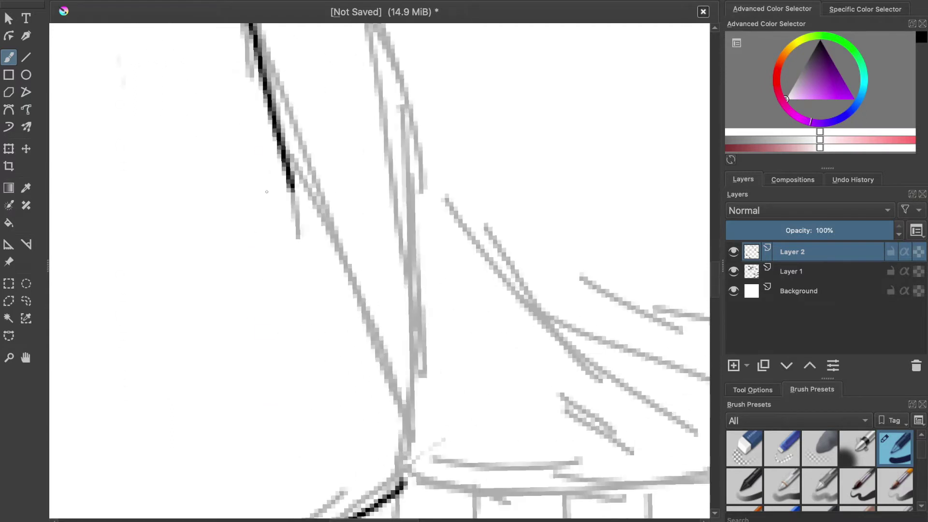
{"action": "key", "text": "ctrl+z"}
{"action": "scroll", "coordinate": [295, 181], "scroll_direction": "up", "scroll_amount": 4}
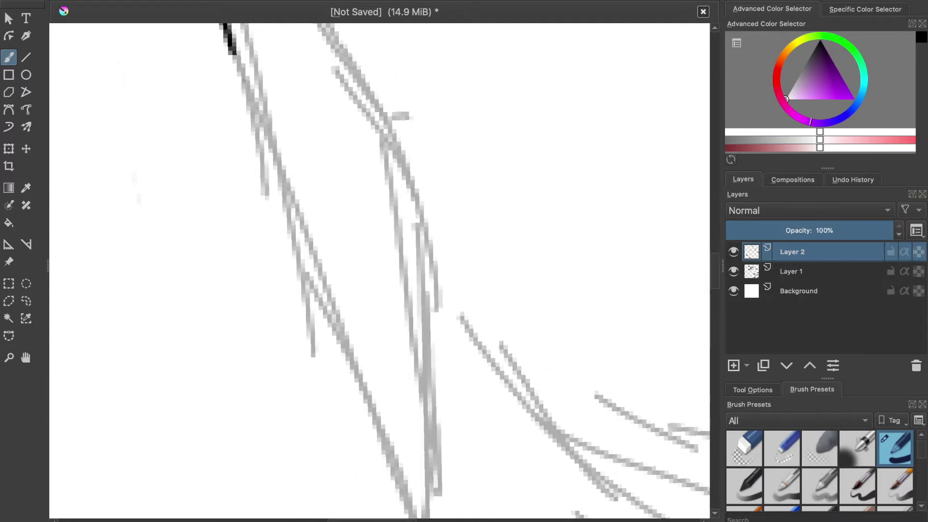
{"action": "left_click_drag", "start_coordinate": [234, 53], "coordinate": [398, 492]}
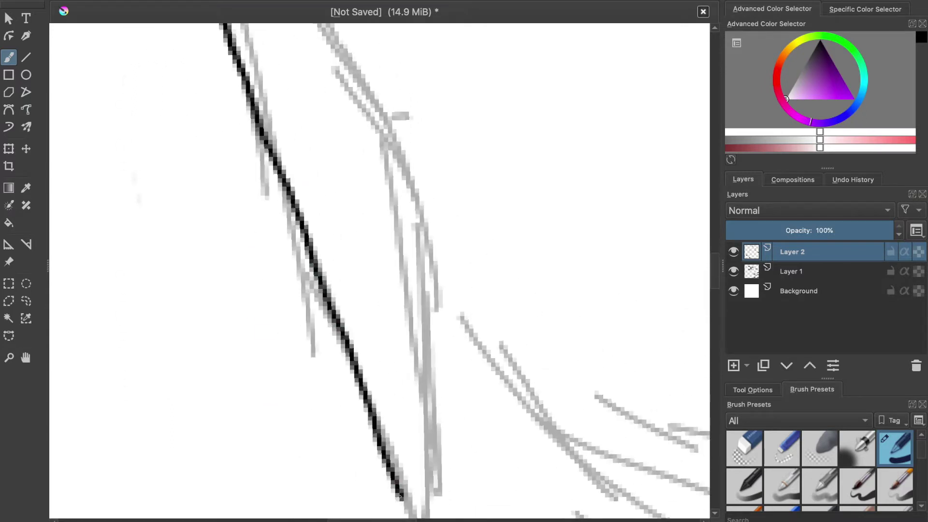
{"action": "scroll", "coordinate": [380, 344], "scroll_direction": "down", "scroll_amount": 4}
{"action": "scroll", "coordinate": [380, 344], "scroll_direction": "up", "scroll_amount": 3}
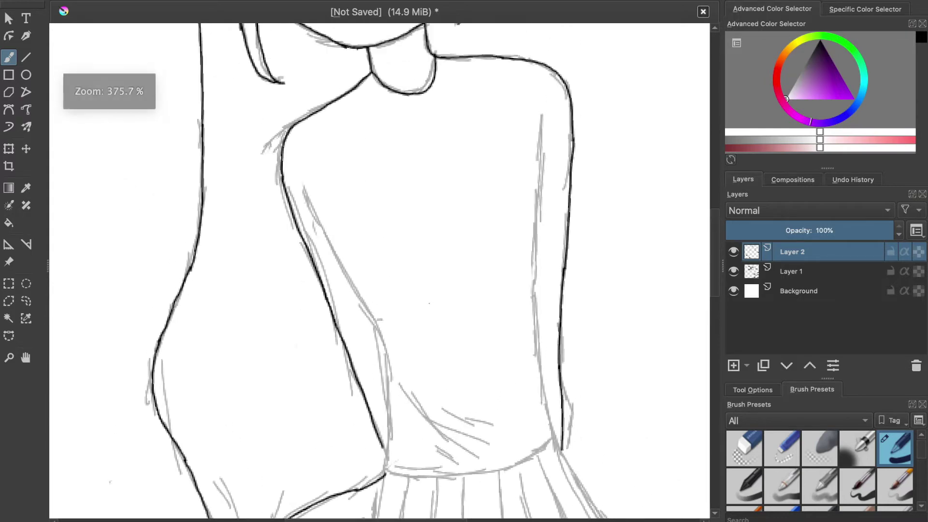
Ink the inner edge of the left arm from the armpit down to the bend at the elbow.
{"action": "scroll", "coordinate": [379, 271], "scroll_direction": "down", "scroll_amount": 5}
{"action": "scroll", "coordinate": [364, 182], "scroll_direction": "up", "scroll_amount": 3}
{"action": "scroll", "coordinate": [365, 183], "scroll_direction": "up", "scroll_amount": 3}
{"action": "scroll", "coordinate": [361, 131], "scroll_direction": "up", "scroll_amount": 8}
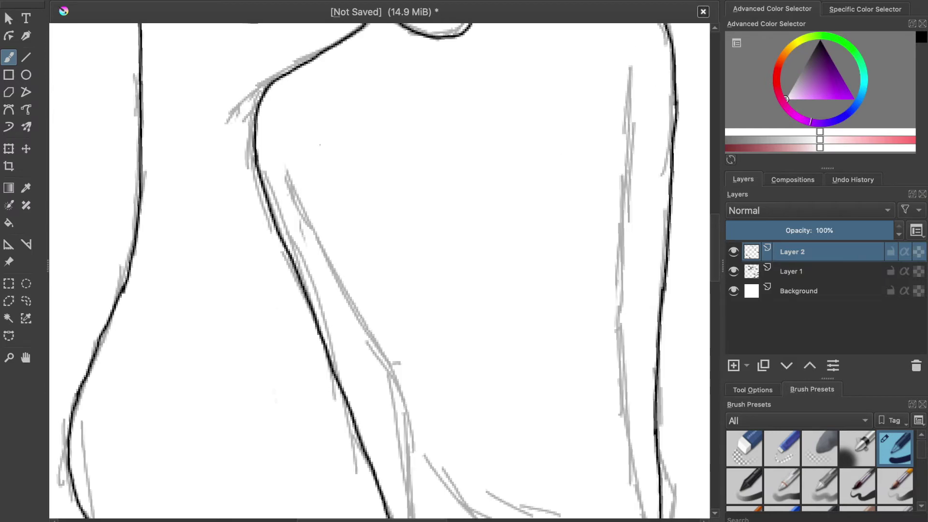
{"action": "scroll", "coordinate": [308, 185], "scroll_direction": "up", "scroll_amount": 2}
{"action": "left_click_drag", "start_coordinate": [282, 177], "coordinate": [357, 305]}
{"action": "key", "text": "ctrl+z"}
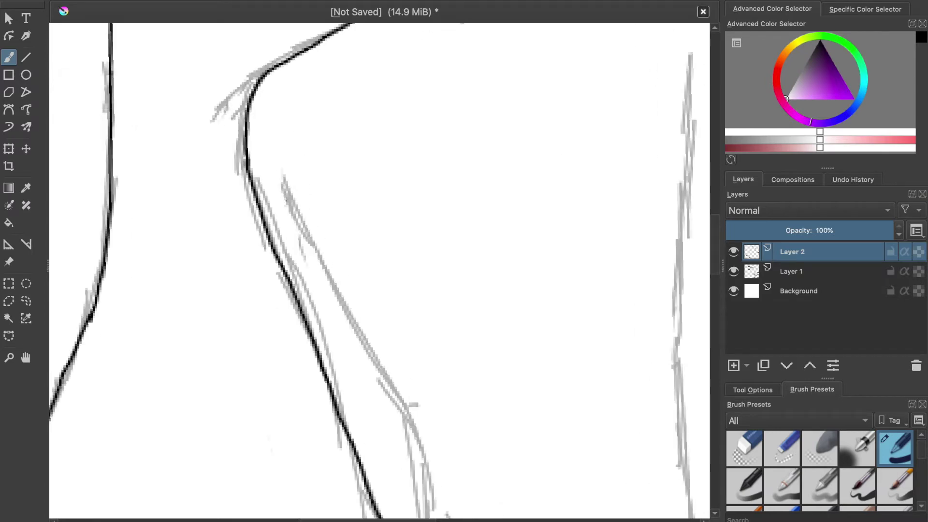
{"action": "scroll", "coordinate": [286, 196], "scroll_direction": "up", "scroll_amount": 4}
{"action": "left_click_drag", "start_coordinate": [283, 175], "coordinate": [428, 466]}
{"action": "scroll", "coordinate": [396, 406], "scroll_direction": "down", "scroll_amount": 3}
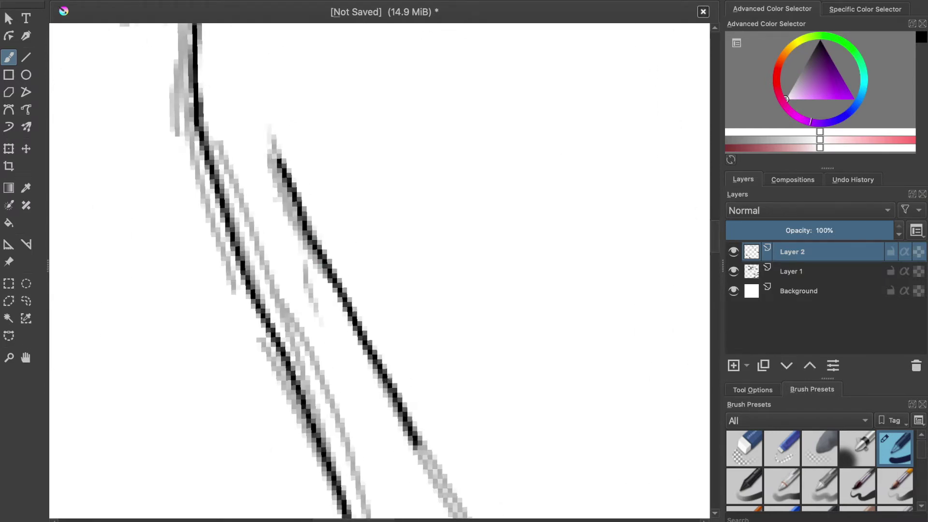
{"action": "scroll", "coordinate": [376, 352], "scroll_direction": "down", "scroll_amount": 5}
{"action": "left_click_drag", "start_coordinate": [345, 233], "coordinate": [460, 459]}
Continue the inner left arm line from the elbow down the side of the torso to the waistline corner.
{"action": "scroll", "coordinate": [367, 183], "scroll_direction": "down", "scroll_amount": 6}
{"action": "mouse_move", "coordinate": [378, 182]}
{"action": "left_mouse_down"}
{"action": "mouse_move", "coordinate": [426, 378]}
{"action": "mouse_move", "coordinate": [430, 459]}
{"action": "left_mouse_up"}
{"action": "scroll", "coordinate": [357, 226], "scroll_direction": "down", "scroll_amount": 5}
{"action": "scroll", "coordinate": [356, 226], "scroll_direction": "down", "scroll_amount": 2}
{"action": "left_click_drag", "start_coordinate": [314, 271], "coordinate": [318, 500]}
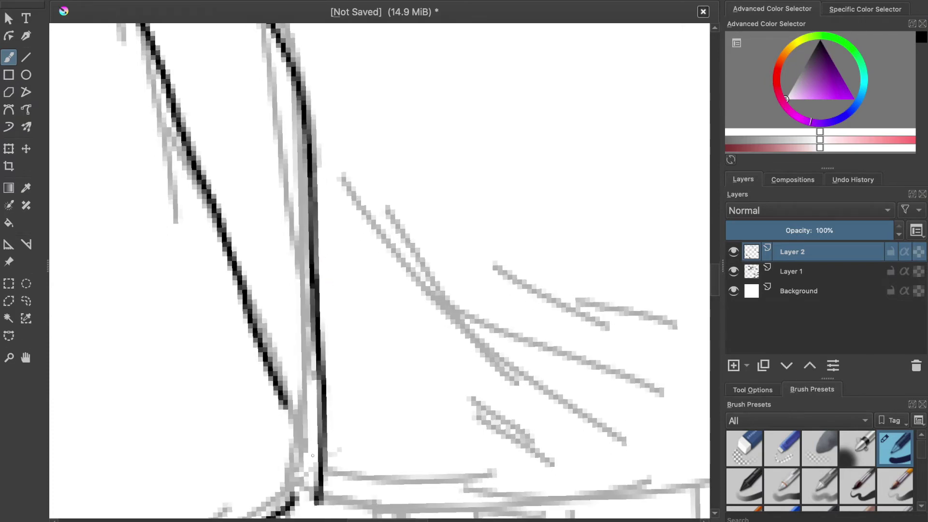
{"action": "key", "text": "ctrl+z"}
{"action": "left_click_drag", "start_coordinate": [311, 274], "coordinate": [305, 486]}
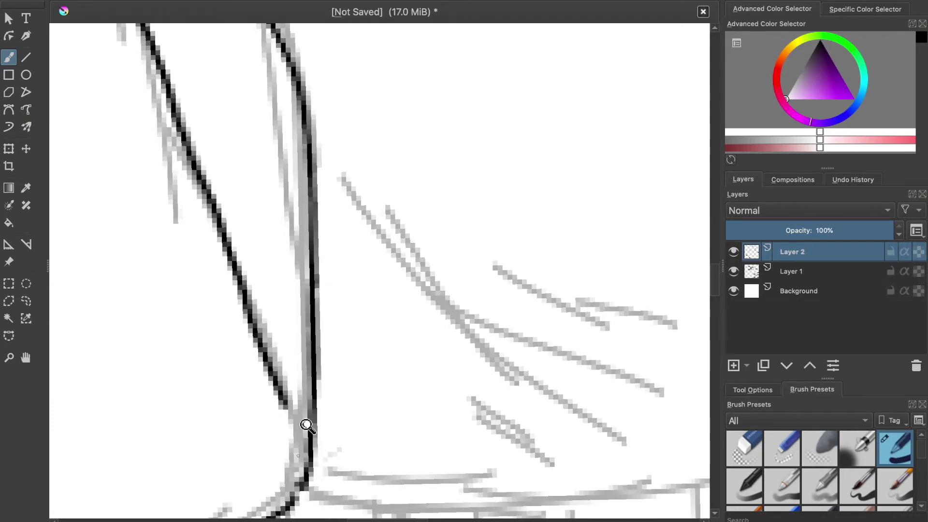
Ink the inner edge of the right arm from the armpit down to the right end of the waistline.
{"action": "scroll", "coordinate": [306, 421], "scroll_direction": "down", "scroll_amount": 6}
{"action": "scroll", "coordinate": [400, 224], "scroll_direction": "up", "scroll_amount": 6}
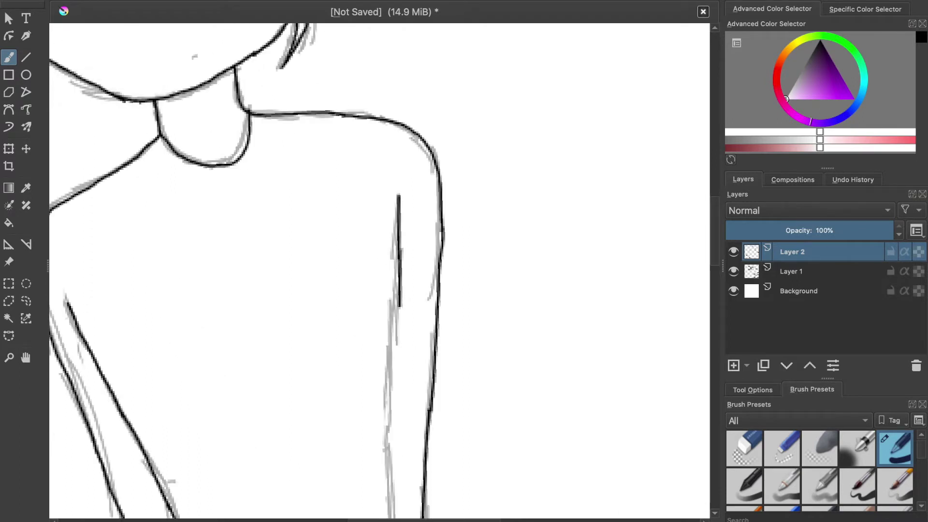
{"action": "left_click_drag", "start_coordinate": [388, 410], "coordinate": [389, 419]}
{"action": "key", "text": "ctrl+z"}
{"action": "scroll", "coordinate": [382, 280], "scroll_direction": "up", "scroll_amount": 1}
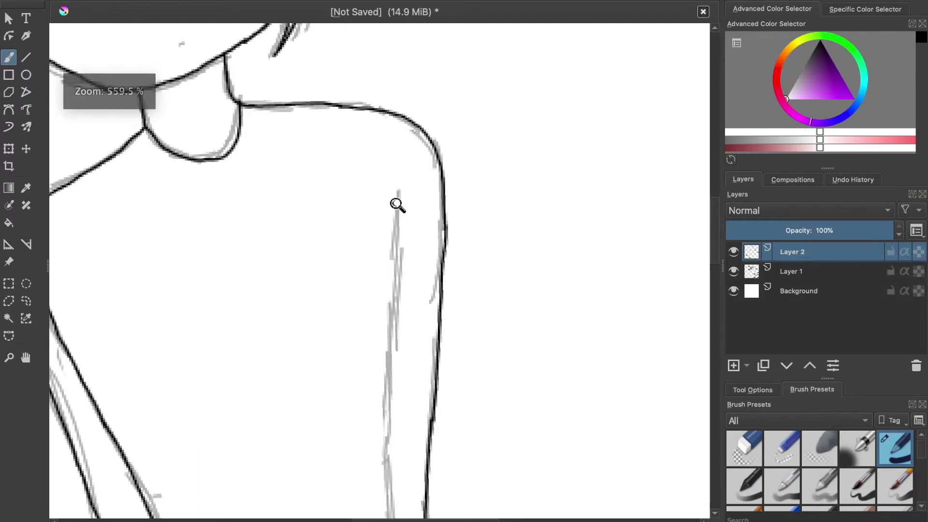
{"action": "scroll", "coordinate": [397, 204], "scroll_direction": "up", "scroll_amount": 1}
{"action": "left_click_drag", "start_coordinate": [398, 186], "coordinate": [385, 421]}
{"action": "left_click_drag", "start_coordinate": [373, 515], "coordinate": [366, 306]}
{"action": "scroll", "coordinate": [371, 284], "scroll_direction": "up", "scroll_amount": 4}
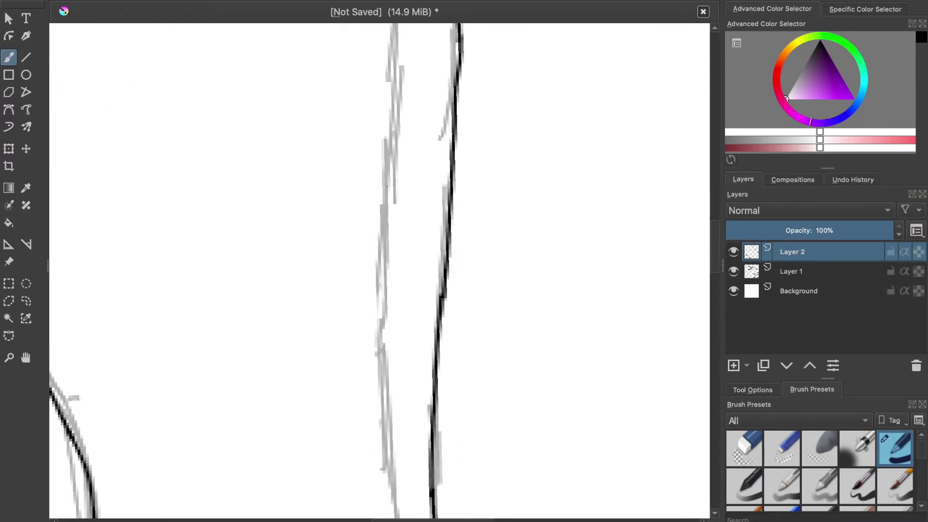
{"action": "left_click_drag", "start_coordinate": [405, 92], "coordinate": [397, 257]}
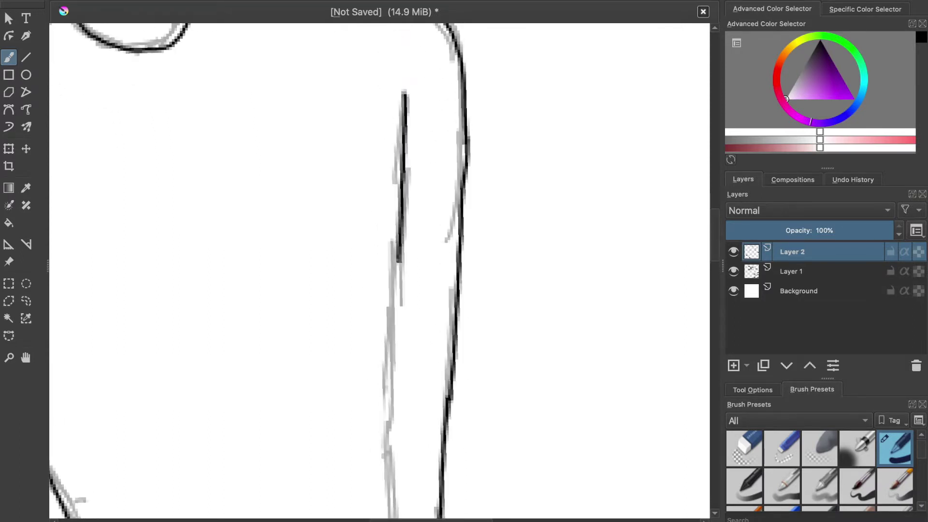
{"action": "scroll", "coordinate": [387, 405], "scroll_direction": "down", "scroll_amount": 5}
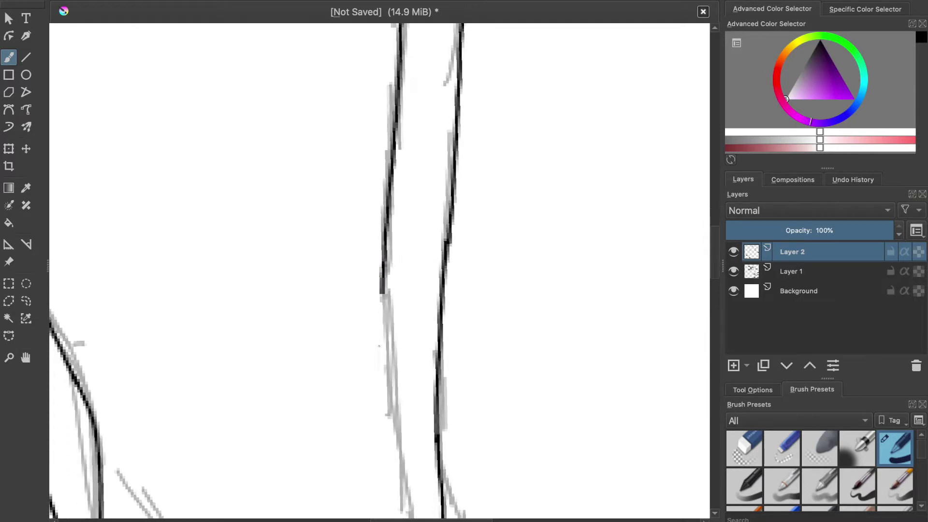
{"action": "mouse_move", "coordinate": [380, 230]}
{"action": "left_mouse_down"}
{"action": "mouse_move", "coordinate": [357, 170]}
{"action": "mouse_move", "coordinate": [384, 390]}
{"action": "left_mouse_up"}
{"action": "left_click_drag", "start_coordinate": [399, 462], "coordinate": [485, 186]}
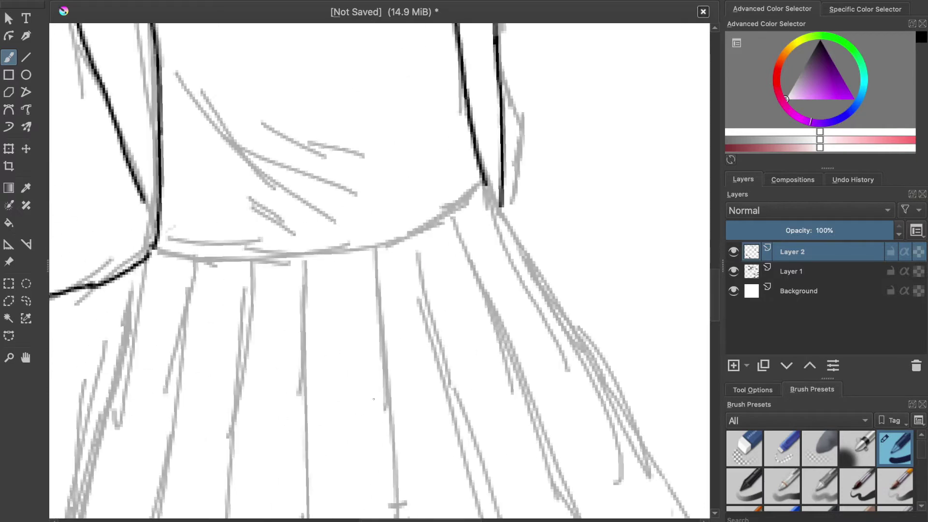
Ink the curved waistline between the arms and three short fabric folds on the shirt above it.
{"action": "left_click_drag", "start_coordinate": [260, 190], "coordinate": [240, 213]}
{"action": "left_click_drag", "start_coordinate": [132, 257], "coordinate": [165, 273]}
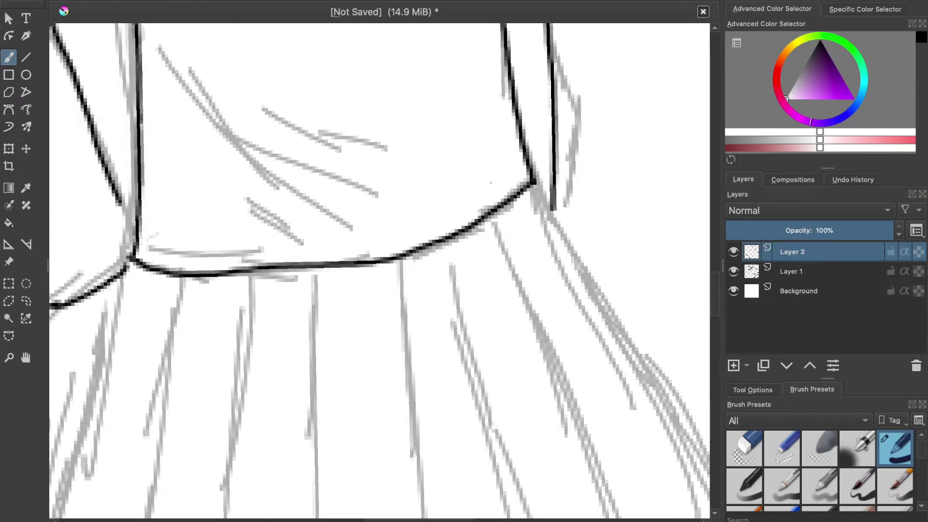
{"action": "left_click_drag", "start_coordinate": [502, 182], "coordinate": [638, 305]}
{"action": "left_click_drag", "start_coordinate": [354, 266], "coordinate": [358, 253]}
{"action": "mouse_move", "coordinate": [270, 130]}
{"action": "left_mouse_down"}
{"action": "mouse_move", "coordinate": [361, 237]}
{"action": "mouse_move", "coordinate": [480, 307]}
{"action": "mouse_move", "coordinate": [574, 327]}
{"action": "left_mouse_up"}
{"action": "left_click_drag", "start_coordinate": [430, 225], "coordinate": [567, 266]}
{"action": "left_click_drag", "start_coordinate": [393, 315], "coordinate": [501, 398]}
Ink the left edge of the skirt from the waist to its lower corner and the first hem section.
{"action": "scroll", "coordinate": [502, 398], "scroll_direction": "down", "scroll_amount": 10}
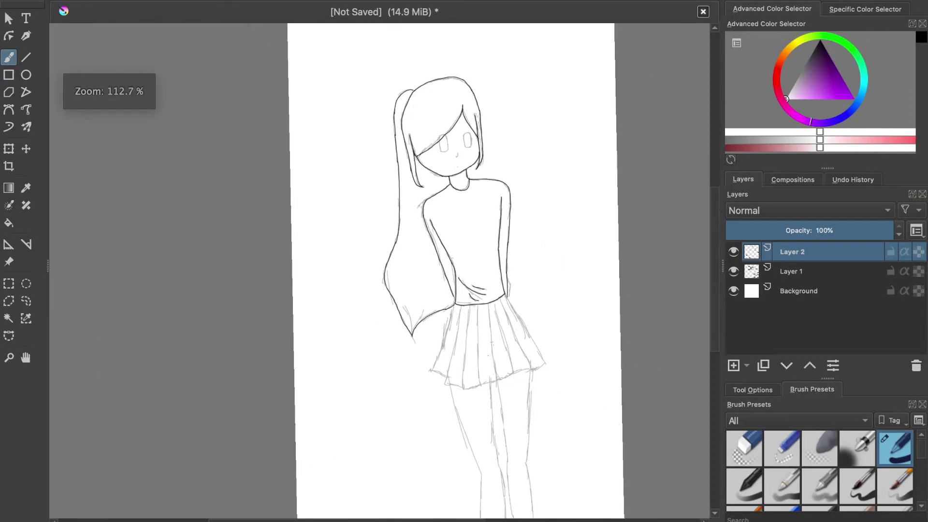
{"action": "scroll", "coordinate": [460, 335], "scroll_direction": "up", "scroll_amount": 5}
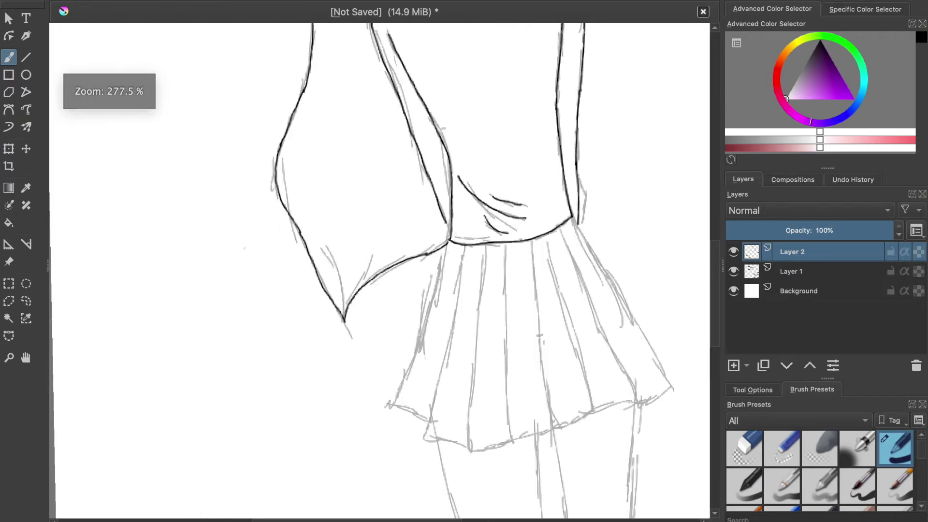
{"action": "scroll", "coordinate": [447, 251], "scroll_direction": "up", "scroll_amount": 5}
{"action": "left_click_drag", "start_coordinate": [448, 240], "coordinate": [440, 276]}
{"action": "left_click_drag", "start_coordinate": [424, 324], "coordinate": [382, 448]}
{"action": "scroll", "coordinate": [369, 134], "scroll_direction": "down", "scroll_amount": 5}
{"action": "mouse_move", "coordinate": [384, 114]}
{"action": "left_mouse_down"}
{"action": "mouse_move", "coordinate": [336, 267]}
{"action": "mouse_move", "coordinate": [267, 404]}
{"action": "left_mouse_up"}
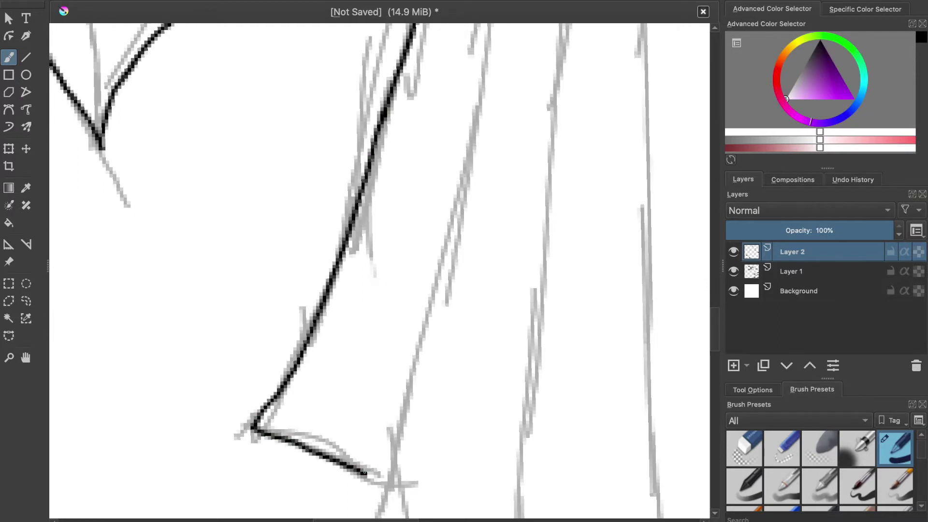
Ink the first pleat line from the left and the stepped hem section beneath it.
{"action": "scroll", "coordinate": [453, 204], "scroll_direction": "up", "scroll_amount": 2}
{"action": "mouse_move", "coordinate": [483, 50]}
{"action": "left_mouse_down"}
{"action": "mouse_move", "coordinate": [451, 281]}
{"action": "mouse_move", "coordinate": [410, 451]}
{"action": "left_mouse_up"}
{"action": "left_click_drag", "start_coordinate": [417, 355], "coordinate": [415, 319]}
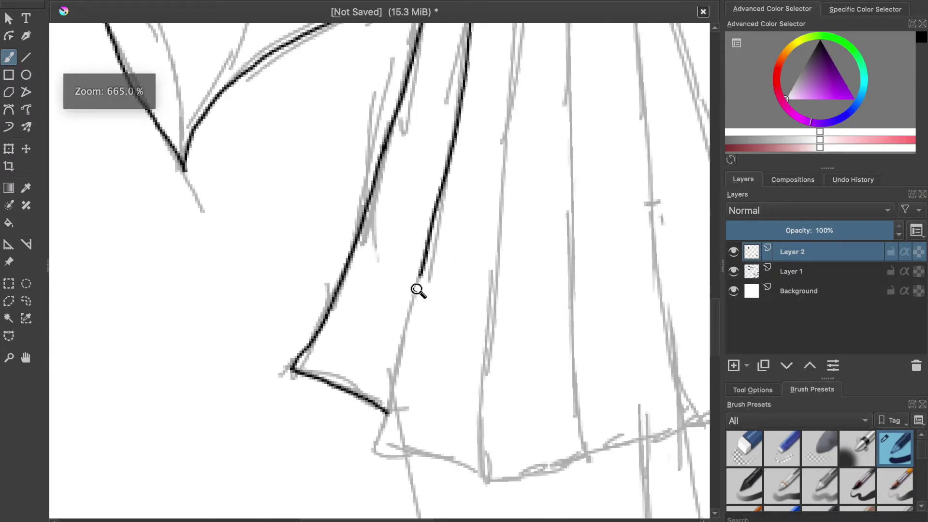
{"action": "scroll", "coordinate": [418, 290], "scroll_direction": "up", "scroll_amount": 4}
{"action": "scroll", "coordinate": [418, 290], "scroll_direction": "down", "scroll_amount": 3}
{"action": "mouse_move", "coordinate": [414, 120]}
{"action": "left_mouse_down"}
{"action": "mouse_move", "coordinate": [328, 463]}
{"action": "mouse_move", "coordinate": [381, 455]}
{"action": "mouse_move", "coordinate": [457, 465]}
{"action": "left_mouse_up"}
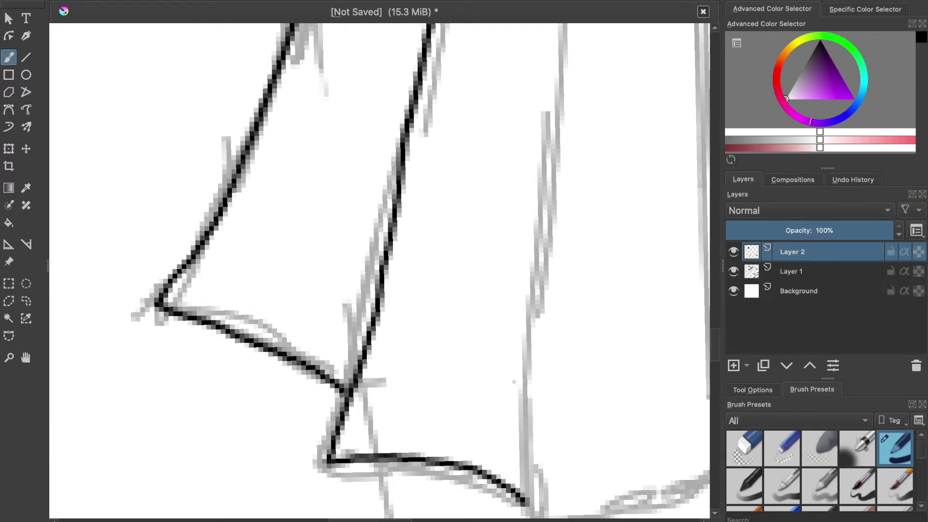
Ink the second pleat line from the waistline to the hem and the hem section to its right.
{"action": "scroll", "coordinate": [512, 451], "scroll_direction": "up", "scroll_amount": 10}
{"action": "scroll", "coordinate": [526, 234], "scroll_direction": "down", "scroll_amount": 2}
{"action": "left_click_drag", "start_coordinate": [500, 203], "coordinate": [475, 507]}
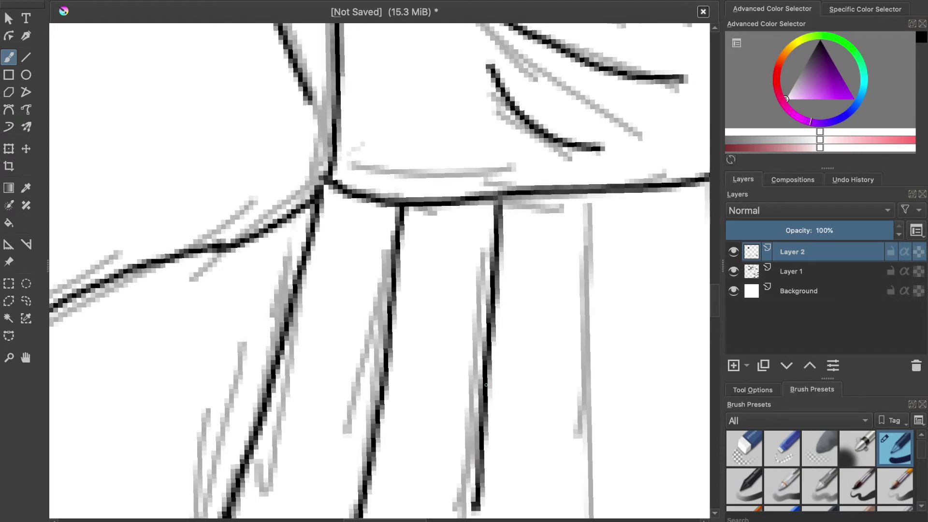
{"action": "scroll", "coordinate": [480, 353], "scroll_direction": "down", "scroll_amount": 8}
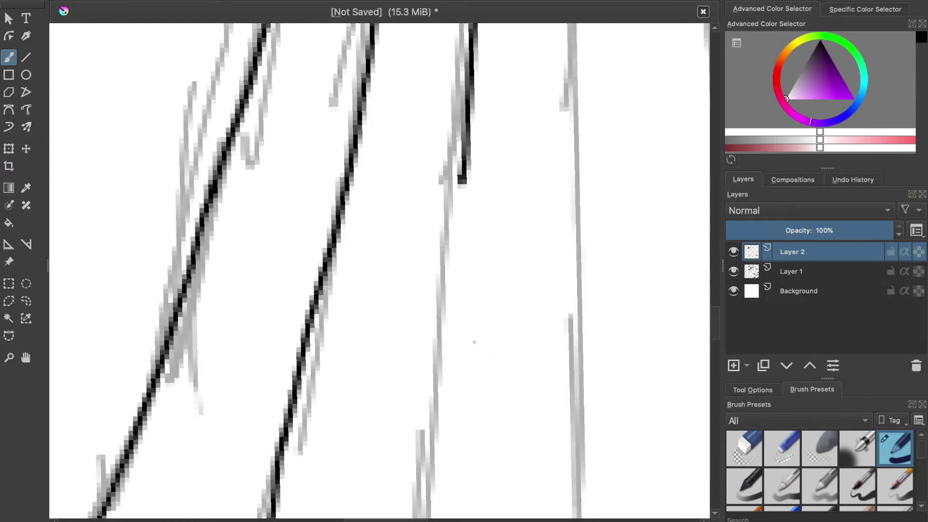
{"action": "left_click_drag", "start_coordinate": [460, 183], "coordinate": [435, 515]}
{"action": "scroll", "coordinate": [415, 339], "scroll_direction": "down", "scroll_amount": 14}
{"action": "scroll", "coordinate": [399, 165], "scroll_direction": "up", "scroll_amount": 3}
{"action": "scroll", "coordinate": [400, 166], "scroll_direction": "up", "scroll_amount": 3}
{"action": "left_click_drag", "start_coordinate": [441, 146], "coordinate": [405, 472]}
{"action": "left_click_drag", "start_coordinate": [499, 461], "coordinate": [602, 427]}
Ink the third pleat line from the waistline down to the hem.
{"action": "scroll", "coordinate": [553, 325], "scroll_direction": "up", "scroll_amount": 12}
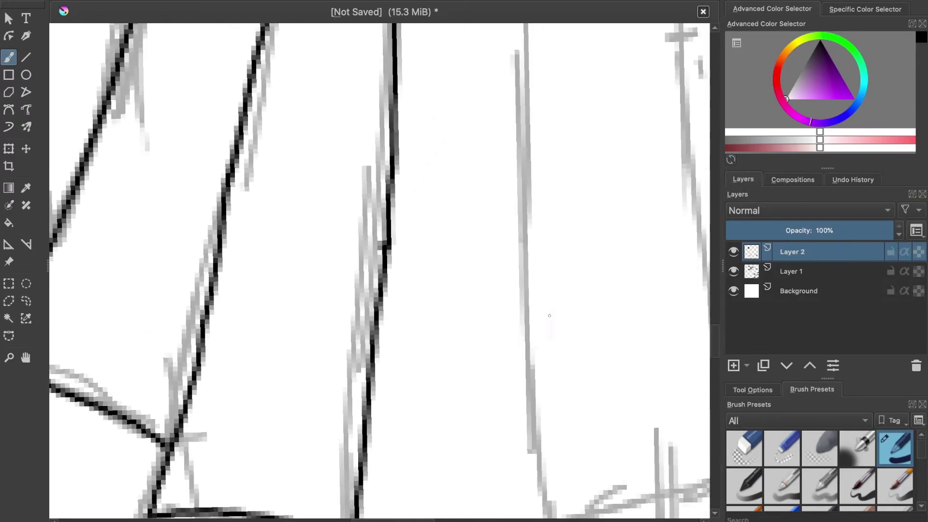
{"action": "scroll", "coordinate": [511, 115], "scroll_direction": "up", "scroll_amount": 4}
{"action": "left_click_drag", "start_coordinate": [514, 80], "coordinate": [514, 518]}
{"action": "scroll", "coordinate": [517, 360], "scroll_direction": "down", "scroll_amount": 2}
{"action": "scroll", "coordinate": [517, 360], "scroll_direction": "down", "scroll_amount": 11}
{"action": "scroll", "coordinate": [517, 360], "scroll_direction": "up", "scroll_amount": 5}
{"action": "scroll", "coordinate": [505, 173], "scroll_direction": "down", "scroll_amount": 1}
{"action": "left_click_drag", "start_coordinate": [501, 82], "coordinate": [503, 468]}
{"action": "scroll", "coordinate": [466, 293], "scroll_direction": "down", "scroll_amount": 3}
{"action": "left_click_drag", "start_coordinate": [444, 266], "coordinate": [458, 347]}
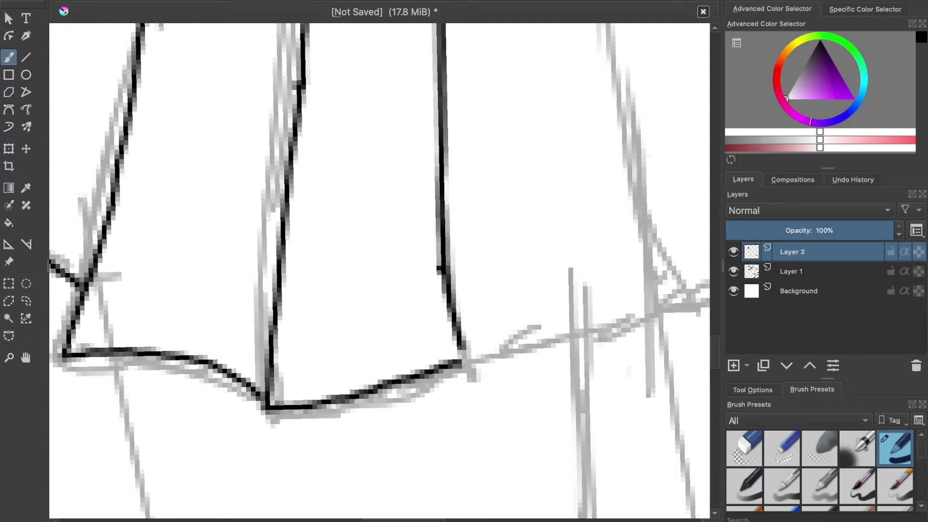
Extend the hem to the right of the third pleat and ink the fourth pleat line down to it.
{"action": "left_click_drag", "start_coordinate": [510, 360], "coordinate": [628, 316]}
{"action": "scroll", "coordinate": [676, 295], "scroll_direction": "up", "scroll_amount": 10}
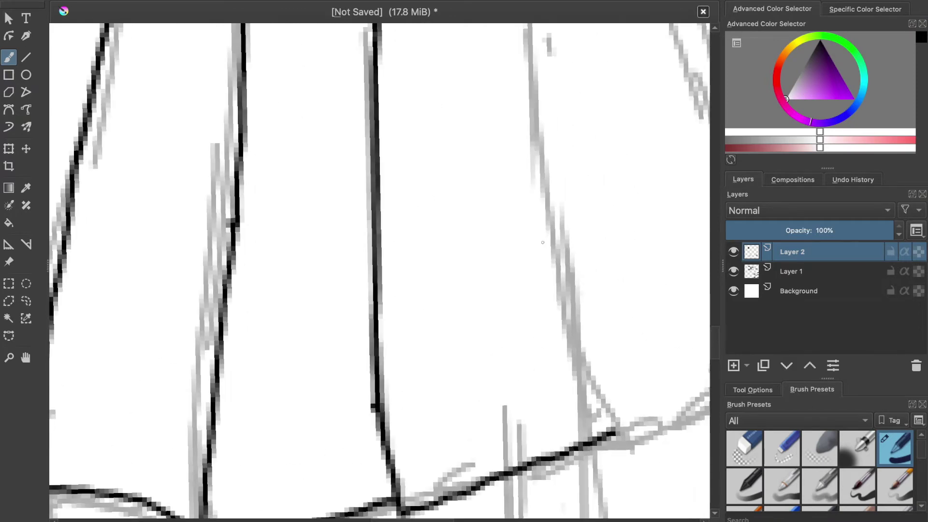
{"action": "left_click_drag", "start_coordinate": [464, 222], "coordinate": [485, 518]}
{"action": "scroll", "coordinate": [453, 292], "scroll_direction": "up", "scroll_amount": 5}
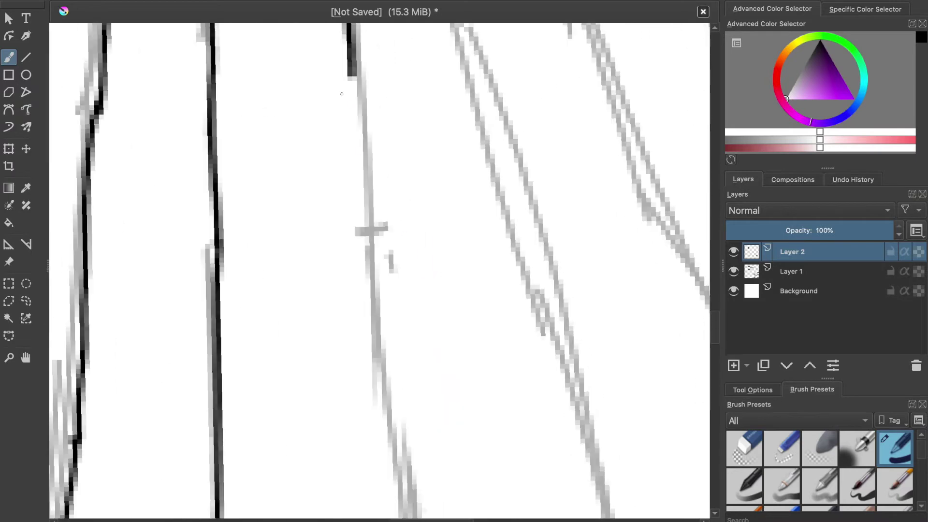
{"action": "mouse_move", "coordinate": [352, 70]}
{"action": "left_mouse_down"}
{"action": "mouse_move", "coordinate": [387, 462]}
{"action": "mouse_move", "coordinate": [356, 266]}
{"action": "mouse_move", "coordinate": [391, 319]}
{"action": "mouse_move", "coordinate": [425, 464]}
{"action": "mouse_move", "coordinate": [542, 423]}
{"action": "mouse_move", "coordinate": [604, 377]}
{"action": "left_mouse_up"}
Ink the fifth pleat line from the waistline to the hem, redoing its misplaced lower part along the sketch.
{"action": "scroll", "coordinate": [599, 378], "scroll_direction": "up", "scroll_amount": 10}
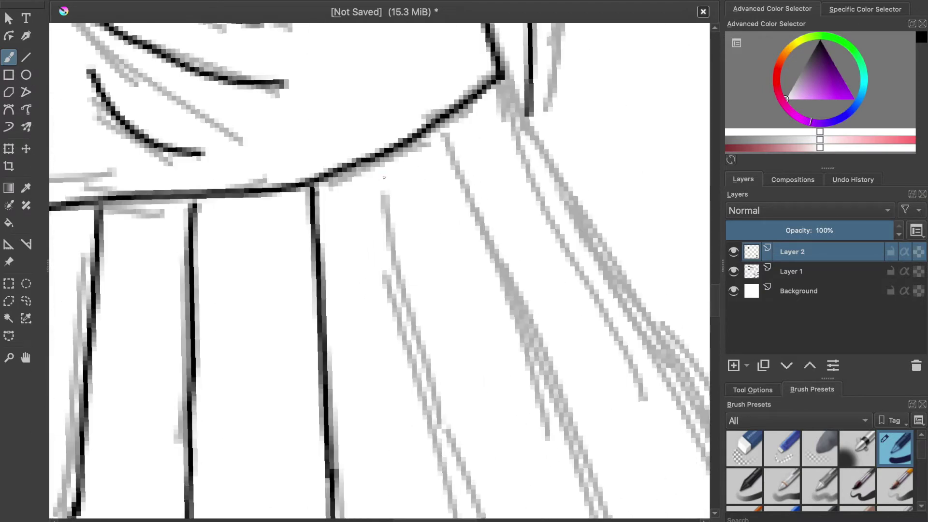
{"action": "left_click_drag", "start_coordinate": [386, 194], "coordinate": [444, 486]}
{"action": "mouse_move", "coordinate": [444, 486]}
{"action": "left_mouse_down"}
{"action": "mouse_move", "coordinate": [417, 398]}
{"action": "mouse_move", "coordinate": [373, 318]}
{"action": "mouse_move", "coordinate": [371, 327]}
{"action": "mouse_move", "coordinate": [424, 512]}
{"action": "mouse_move", "coordinate": [408, 401]}
{"action": "mouse_move", "coordinate": [406, 234]}
{"action": "left_mouse_up"}
{"action": "left_click_drag", "start_coordinate": [387, 364], "coordinate": [380, 274]}
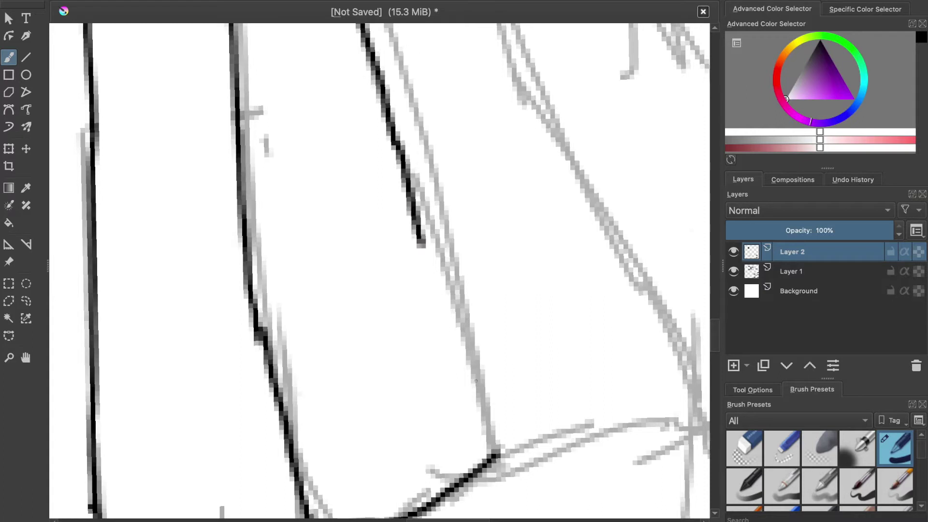
{"action": "left_click_drag", "start_coordinate": [418, 245], "coordinate": [516, 481]}
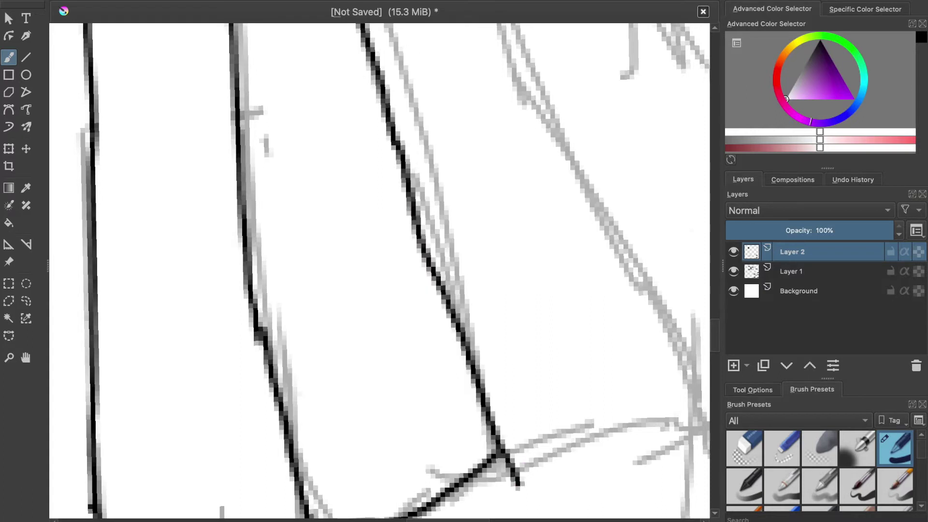
{"action": "key", "text": "ctrl+z"}
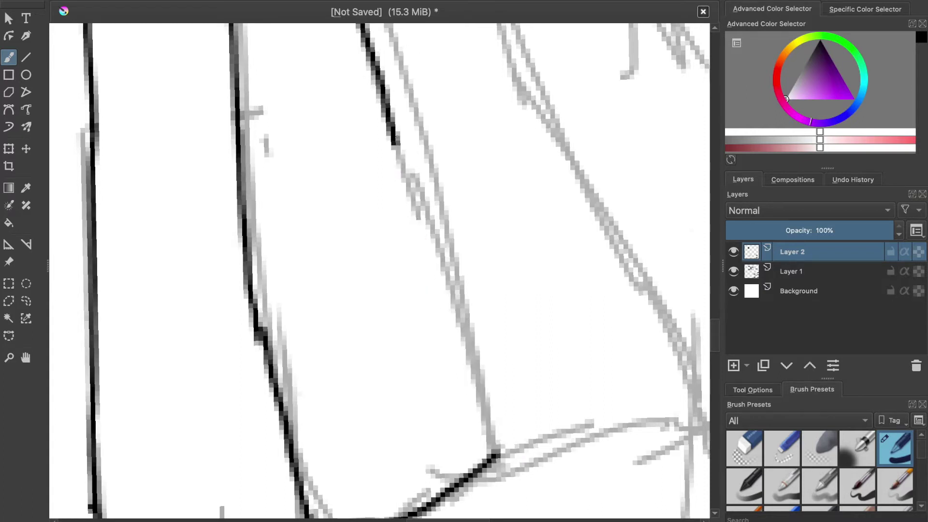
{"action": "left_click_drag", "start_coordinate": [398, 143], "coordinate": [454, 320]}
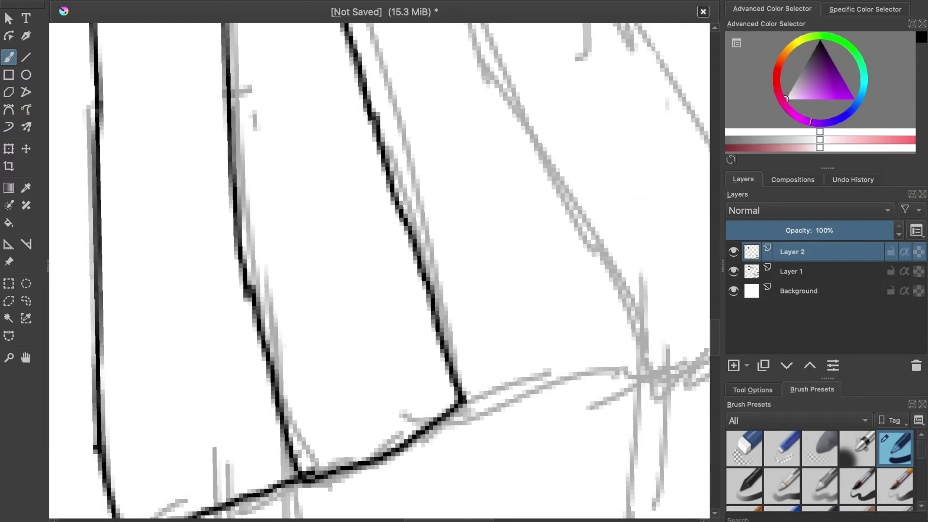
Ink the hem section running right from the bottom of the fifth pleat.
{"action": "left_click_drag", "start_coordinate": [475, 397], "coordinate": [605, 366]}
{"action": "left_click_drag", "start_coordinate": [377, 120], "coordinate": [358, 367]}
{"action": "left_click_drag", "start_coordinate": [365, 100], "coordinate": [371, 424]}
{"action": "scroll", "coordinate": [338, 217], "scroll_direction": "down", "scroll_amount": 3}
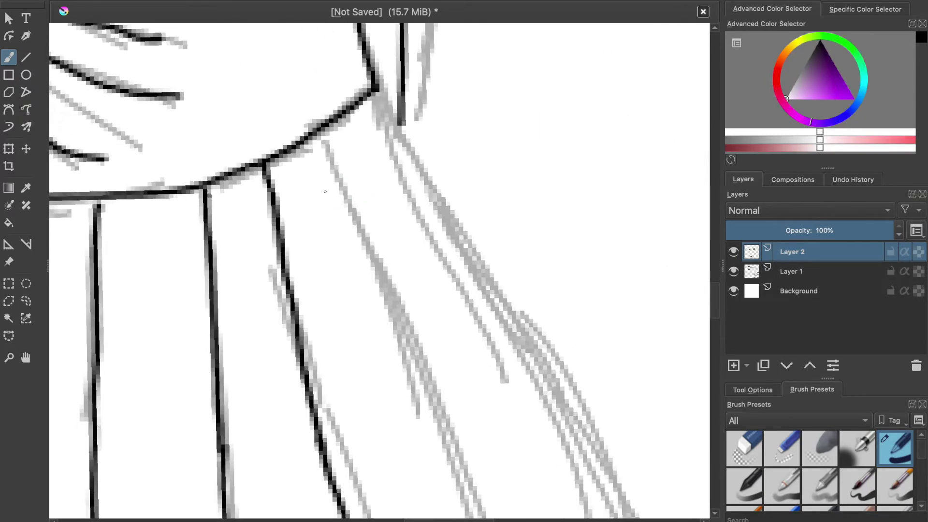
Ink the sixth pleat line along the sketch from the waistline down to the hem.
{"action": "left_click_drag", "start_coordinate": [323, 139], "coordinate": [467, 497]}
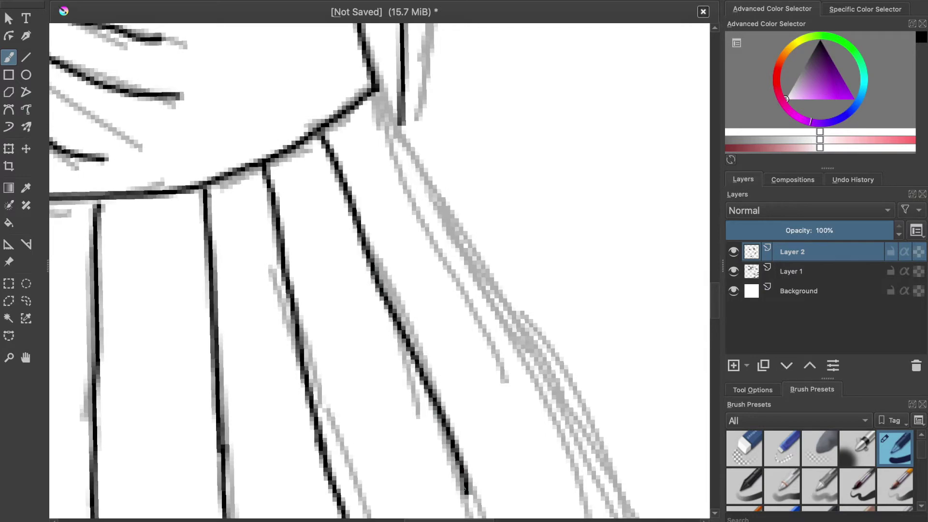
{"action": "scroll", "coordinate": [441, 371], "scroll_direction": "down", "scroll_amount": 5}
{"action": "scroll", "coordinate": [441, 371], "scroll_direction": "down", "scroll_amount": 6}
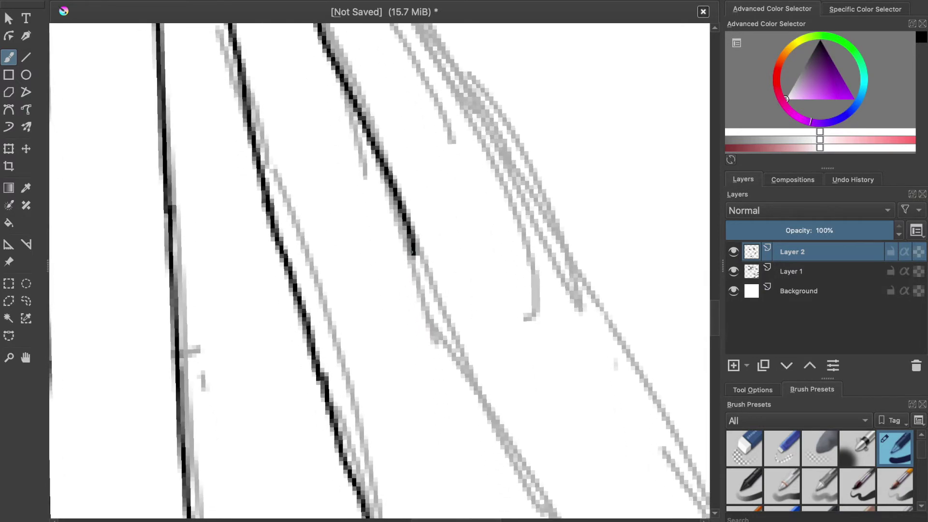
{"action": "left_click_drag", "start_coordinate": [411, 247], "coordinate": [465, 389]}
{"action": "scroll", "coordinate": [442, 346], "scroll_direction": "down", "scroll_amount": 8}
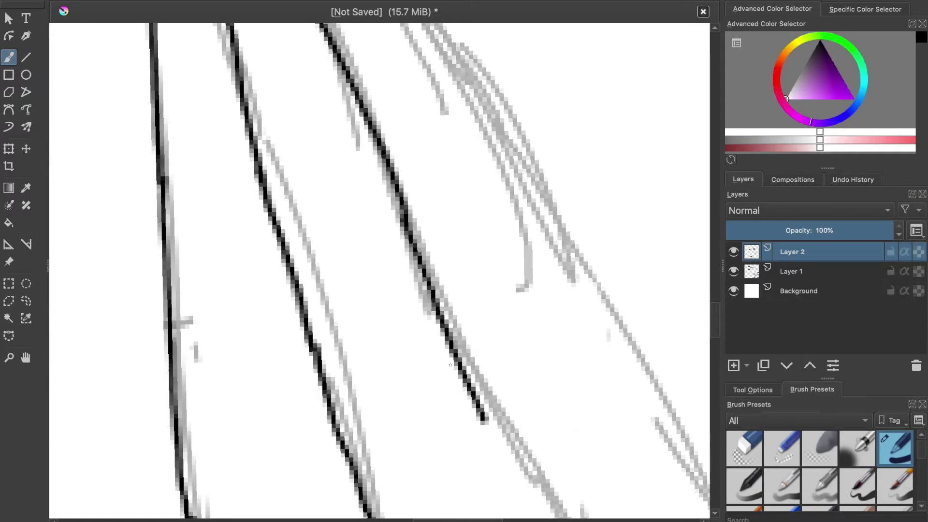
{"action": "left_click_drag", "start_coordinate": [448, 252], "coordinate": [526, 407]}
Ink the skirt's right outer edge from the waist to the bottom corner and close the last hem section up to it.
{"action": "scroll", "coordinate": [423, 284], "scroll_direction": "up", "scroll_amount": 8}
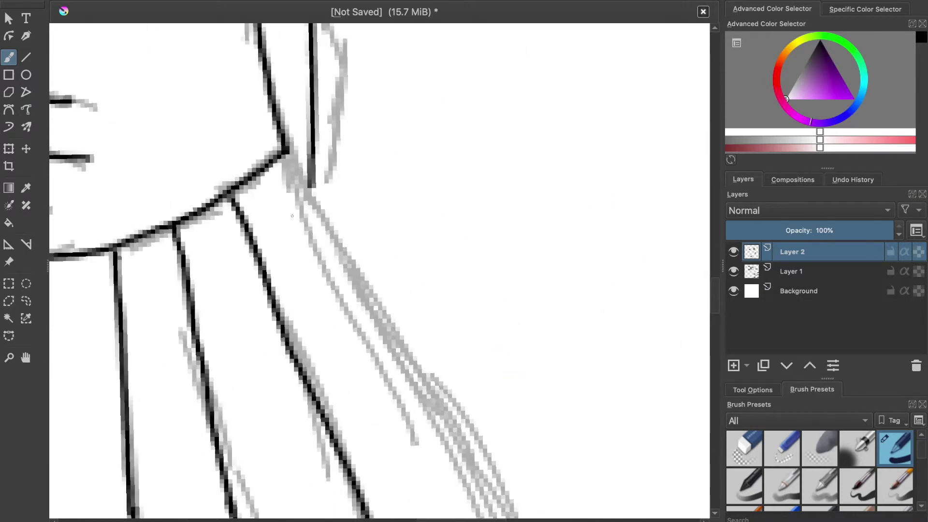
{"action": "mouse_move", "coordinate": [291, 161]}
{"action": "left_mouse_down"}
{"action": "mouse_move", "coordinate": [353, 279]}
{"action": "mouse_move", "coordinate": [513, 495]}
{"action": "left_mouse_up"}
{"action": "key", "text": "ctrl+z"}
{"action": "left_click_drag", "start_coordinate": [288, 154], "coordinate": [507, 498]}
{"action": "scroll", "coordinate": [474, 426], "scroll_direction": "down", "scroll_amount": 10}
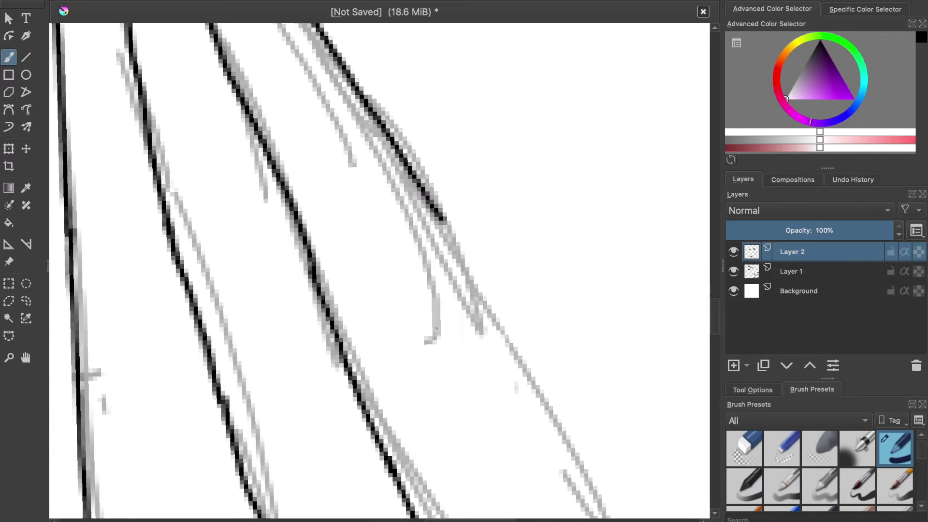
{"action": "left_click_drag", "start_coordinate": [431, 188], "coordinate": [524, 359]}
{"action": "mouse_move", "coordinate": [552, 376]}
{"action": "left_mouse_down"}
{"action": "mouse_move", "coordinate": [484, 49]}
{"action": "mouse_move", "coordinate": [458, 134]}
{"action": "left_mouse_up"}
{"action": "scroll", "coordinate": [435, 155], "scroll_direction": "up", "scroll_amount": 3}
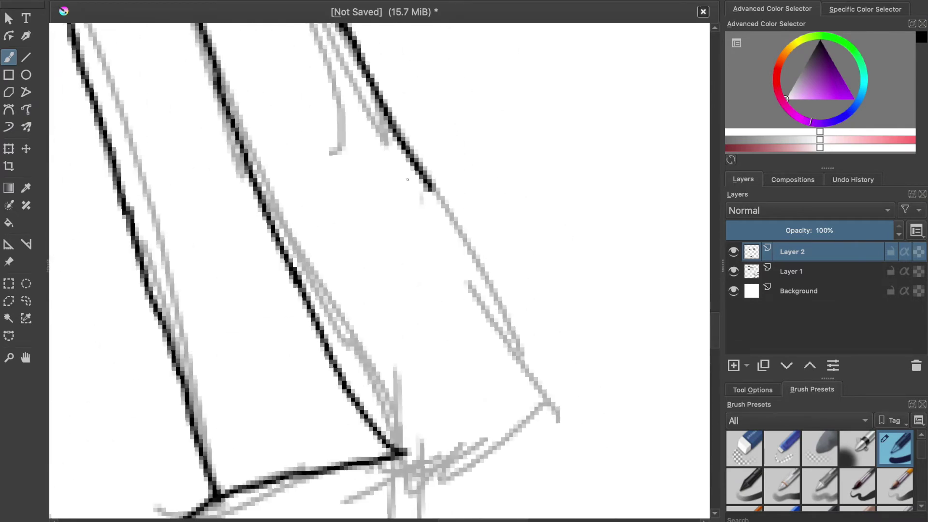
{"action": "left_click_drag", "start_coordinate": [426, 178], "coordinate": [487, 284]}
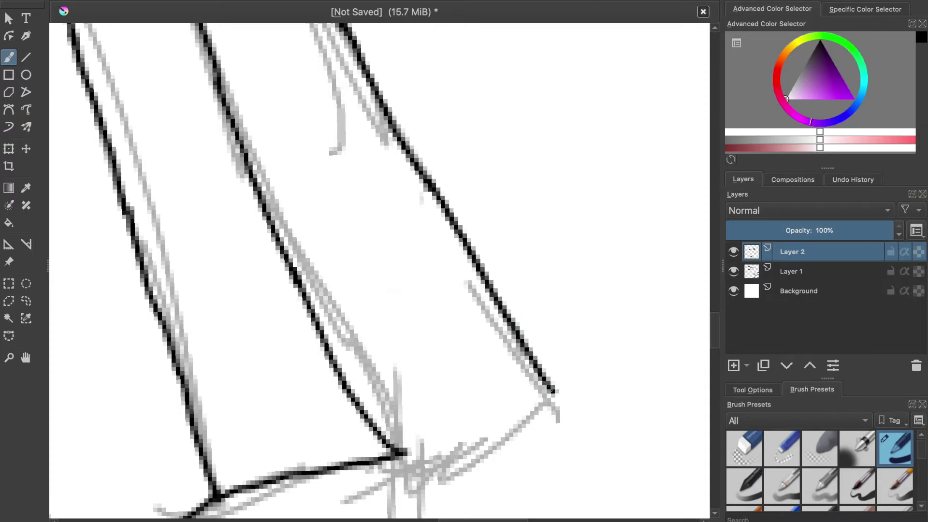
{"action": "left_click_drag", "start_coordinate": [400, 448], "coordinate": [309, 389]}
Ink the upper part of the left leg's inner line down from the skirt hem, redoing the stroke until it follows the sketch.
{"action": "scroll", "coordinate": [290, 261], "scroll_direction": "down", "scroll_amount": 8}
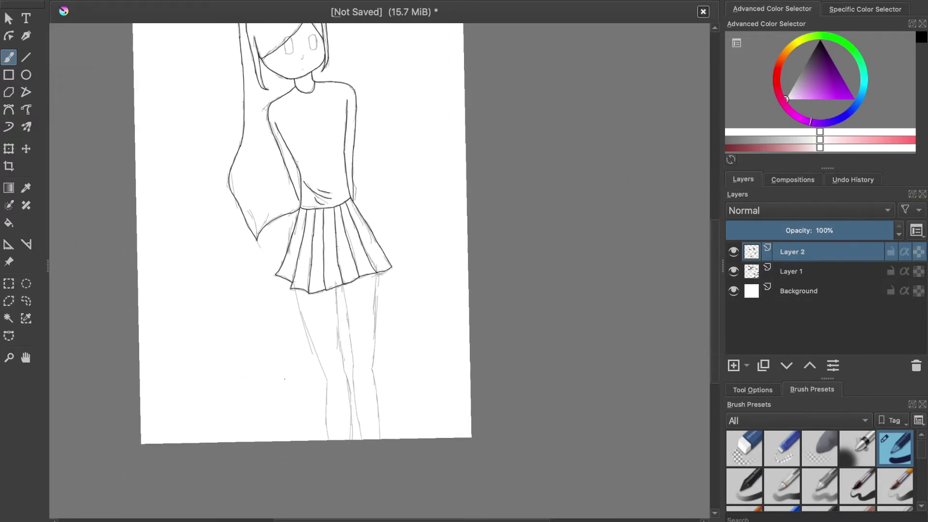
{"action": "scroll", "coordinate": [297, 263], "scroll_direction": "up", "scroll_amount": 10}
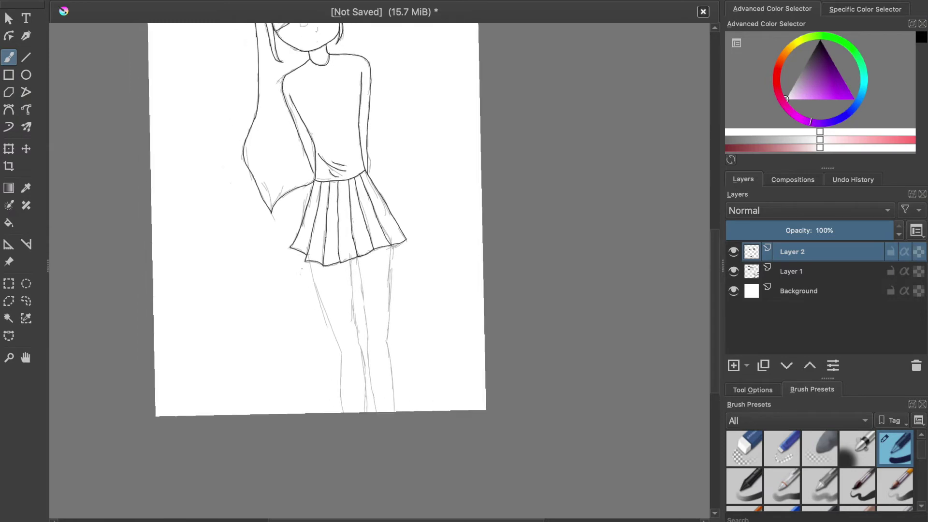
{"action": "scroll", "coordinate": [349, 278], "scroll_direction": "down", "scroll_amount": 5}
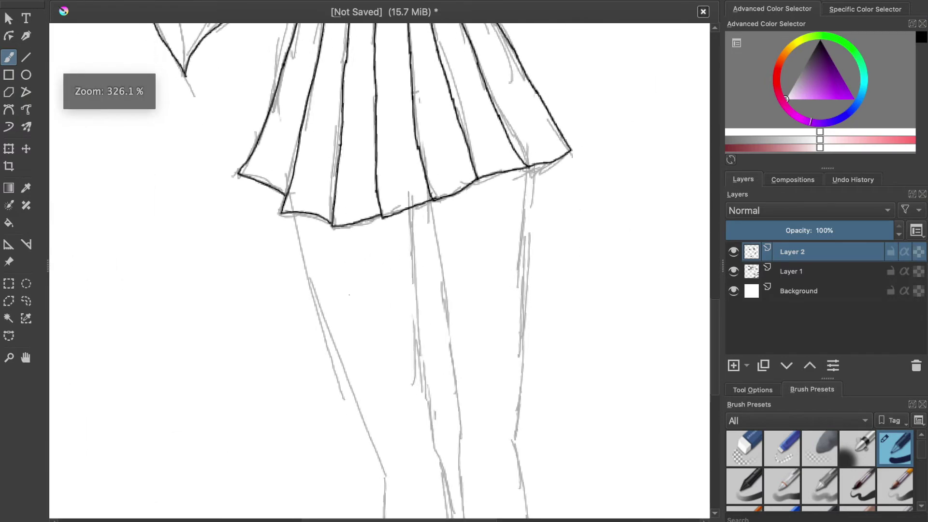
{"action": "scroll", "coordinate": [350, 278], "scroll_direction": "up", "scroll_amount": 5}
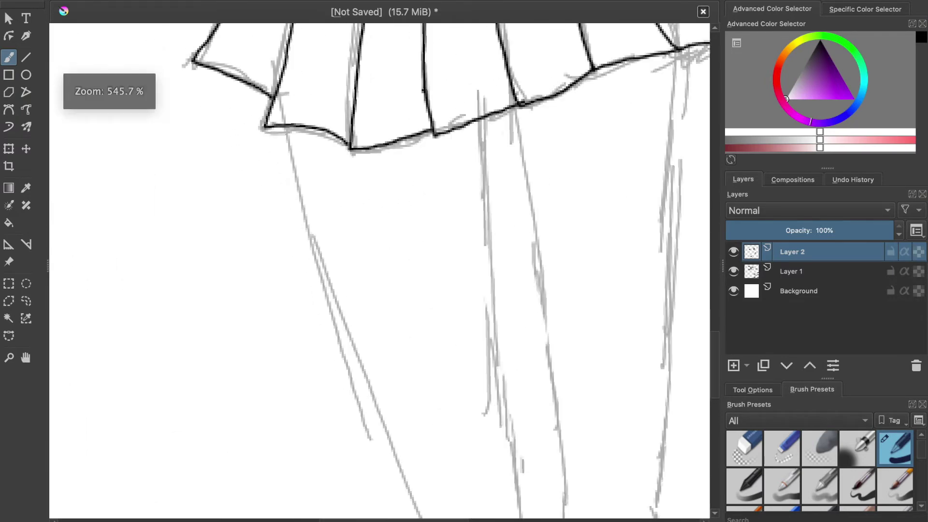
{"action": "scroll", "coordinate": [472, 145], "scroll_direction": "up", "scroll_amount": 4}
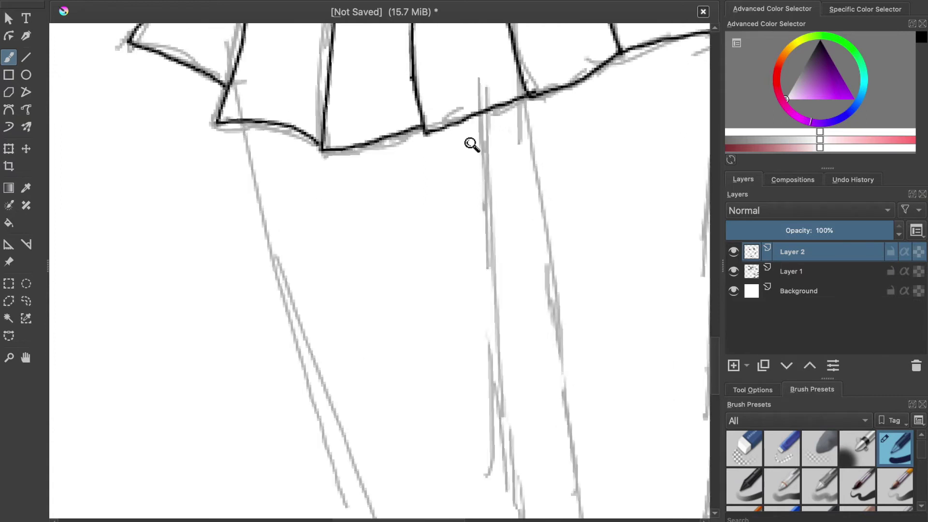
{"action": "left_click_drag", "start_coordinate": [491, 95], "coordinate": [516, 357]}
{"action": "key", "text": "ctrl+z"}
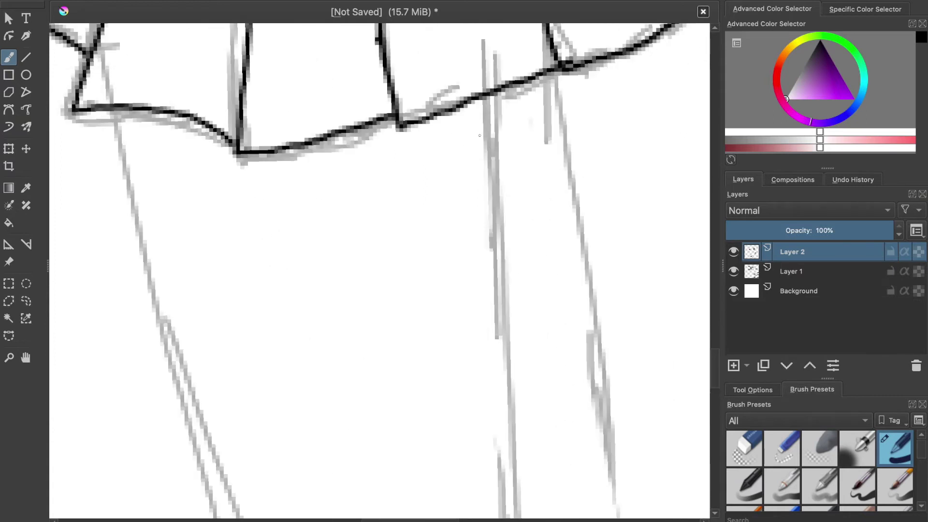
{"action": "left_click_drag", "start_coordinate": [493, 98], "coordinate": [505, 380]}
{"action": "key", "text": "ctrl+z"}
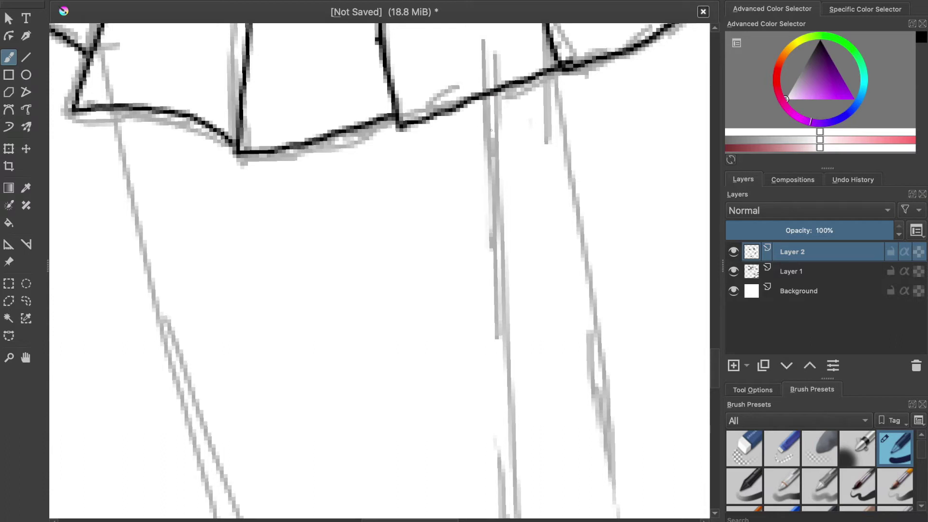
{"action": "left_click_drag", "start_coordinate": [491, 97], "coordinate": [522, 479]}
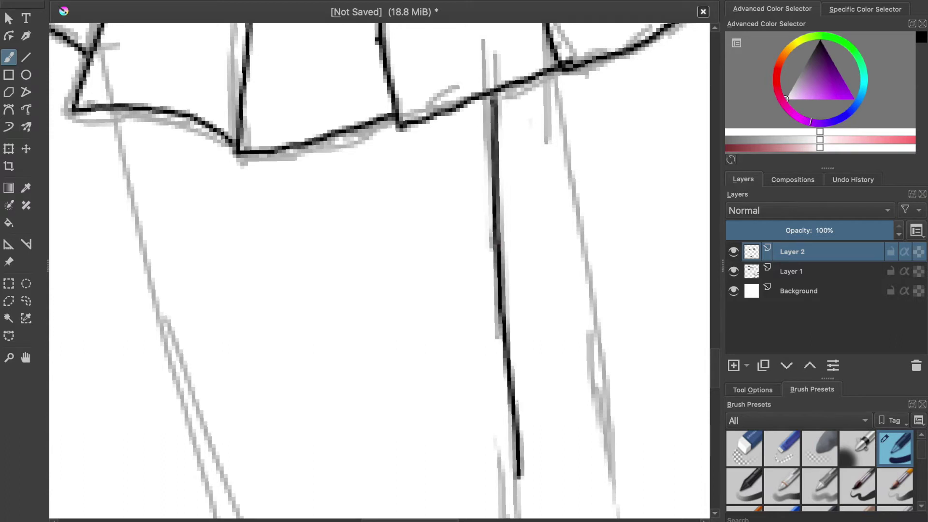
Extend the left leg's inner line down the thigh to the knee.
{"action": "scroll", "coordinate": [511, 358], "scroll_direction": "down", "scroll_amount": 3}
{"action": "scroll", "coordinate": [512, 358], "scroll_direction": "down", "scroll_amount": 2}
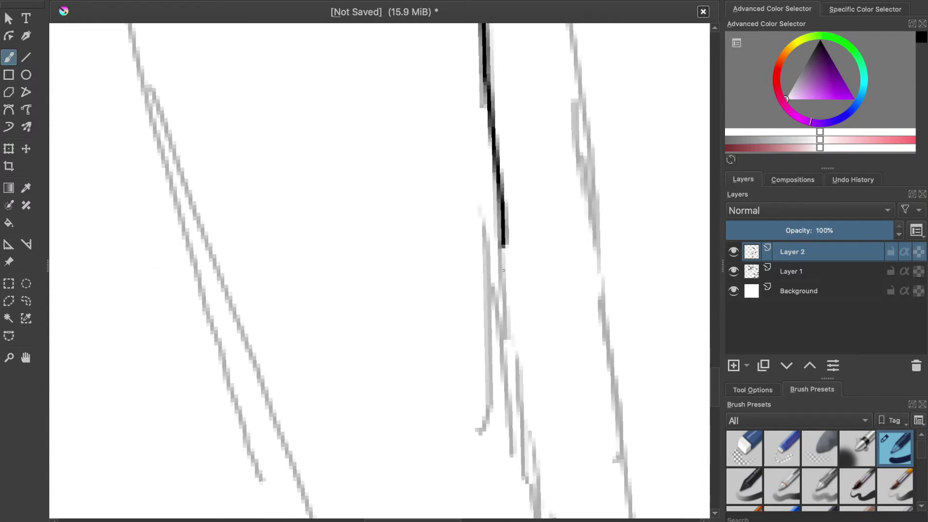
{"action": "left_click_drag", "start_coordinate": [506, 292], "coordinate": [516, 444]}
{"action": "scroll", "coordinate": [506, 198], "scroll_direction": "down", "scroll_amount": 6}
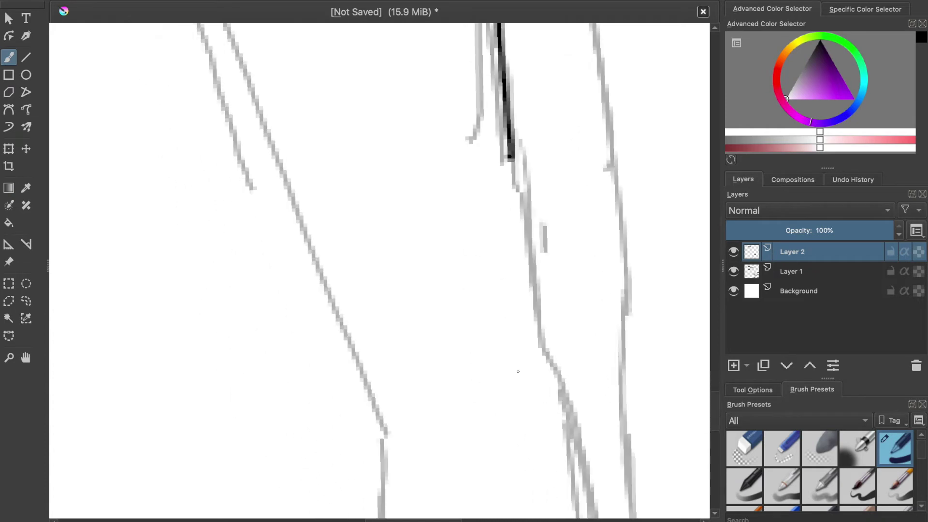
{"action": "left_click_drag", "start_coordinate": [517, 127], "coordinate": [545, 303]}
Ink the right leg's inner line from the skirt hem down to the knee.
{"action": "scroll", "coordinate": [523, 196], "scroll_direction": "up", "scroll_amount": 8}
{"action": "scroll", "coordinate": [524, 196], "scroll_direction": "down", "scroll_amount": 2}
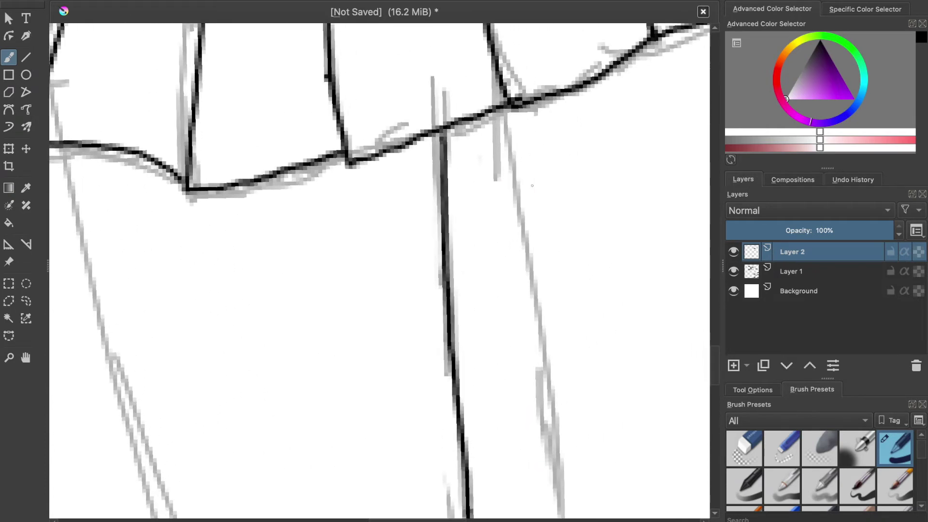
{"action": "left_click_drag", "start_coordinate": [504, 115], "coordinate": [550, 473]}
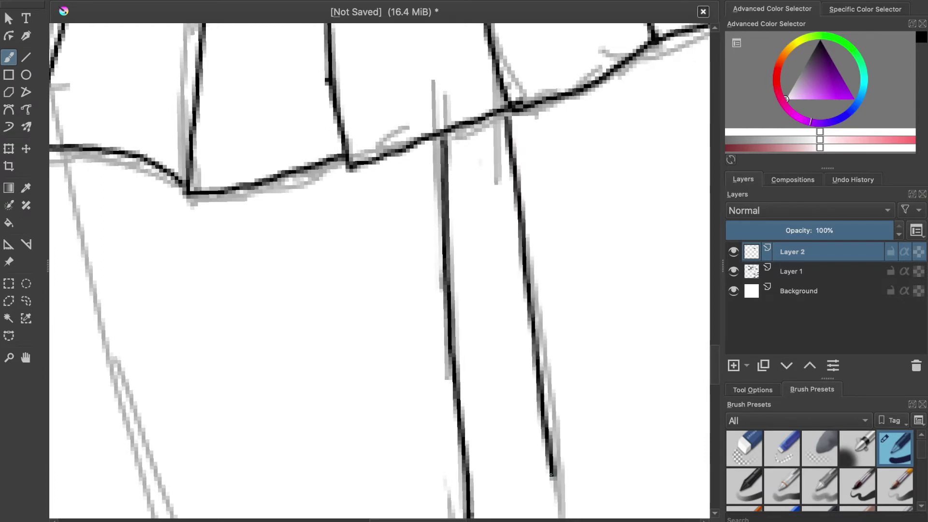
{"action": "scroll", "coordinate": [512, 275], "scroll_direction": "down", "scroll_amount": 10}
{"action": "scroll", "coordinate": [493, 260], "scroll_direction": "up", "scroll_amount": 3}
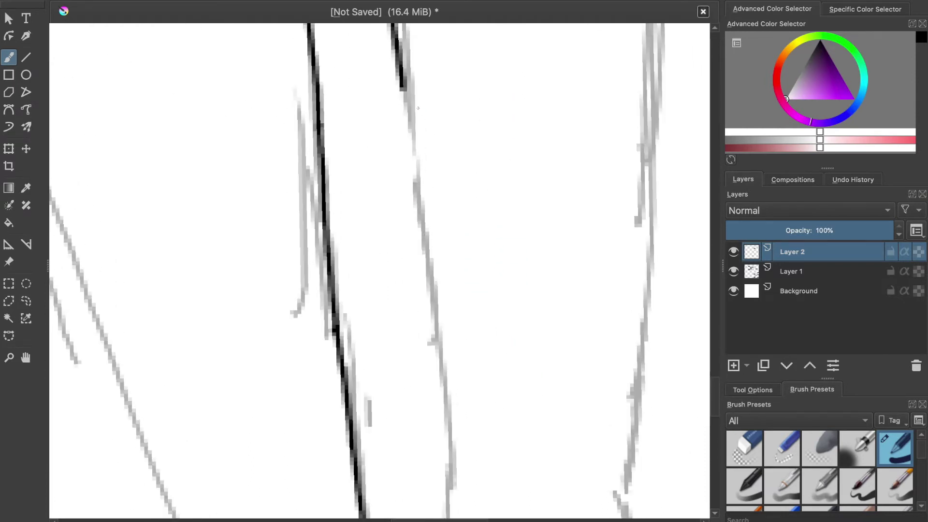
{"action": "left_click_drag", "start_coordinate": [412, 126], "coordinate": [459, 507]}
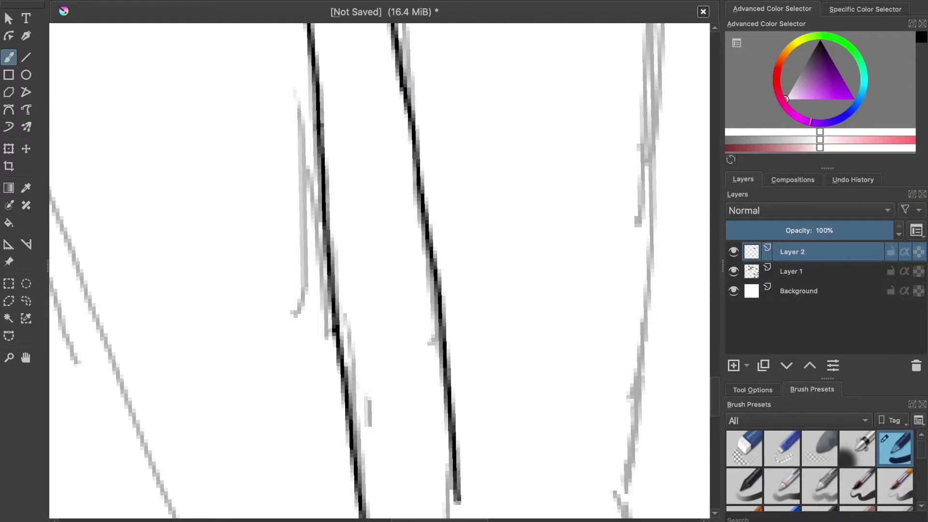
Ink the right leg's outer line from the skirt hem down to the knee.
{"action": "scroll", "coordinate": [521, 194], "scroll_direction": "up", "scroll_amount": 10}
{"action": "scroll", "coordinate": [521, 195], "scroll_direction": "down", "scroll_amount": 2}
{"action": "scroll", "coordinate": [522, 129], "scroll_direction": "up", "scroll_amount": 4}
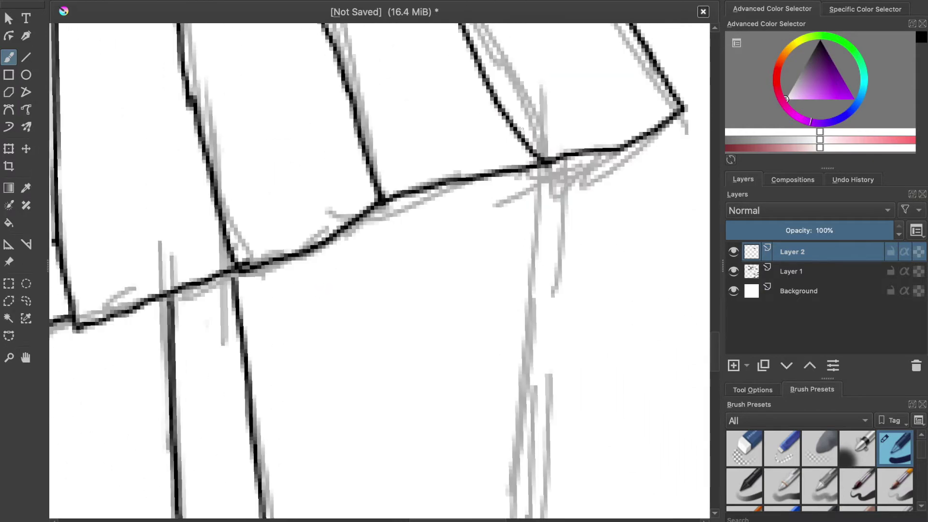
{"action": "left_click_drag", "start_coordinate": [541, 167], "coordinate": [527, 476]}
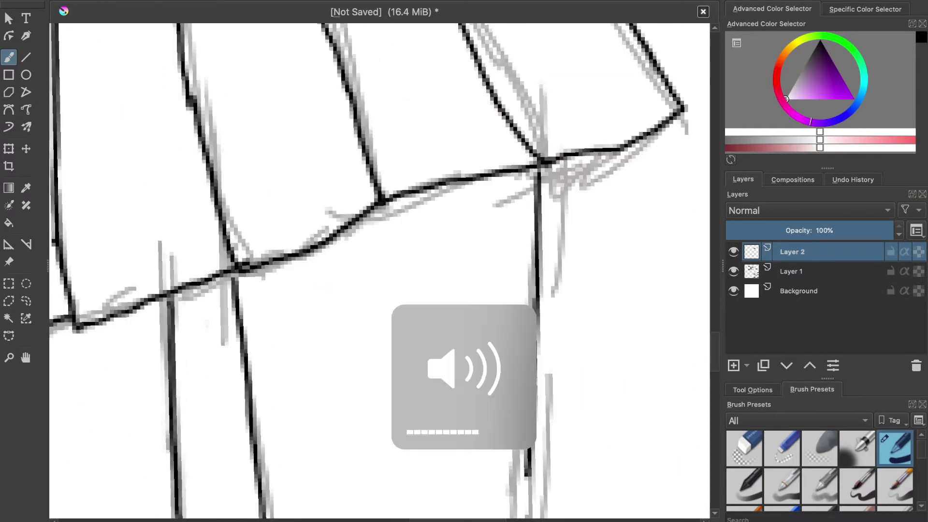
{"action": "scroll", "coordinate": [521, 290], "scroll_direction": "down", "scroll_amount": 10}
{"action": "left_click_drag", "start_coordinate": [511, 75], "coordinate": [516, 358]}
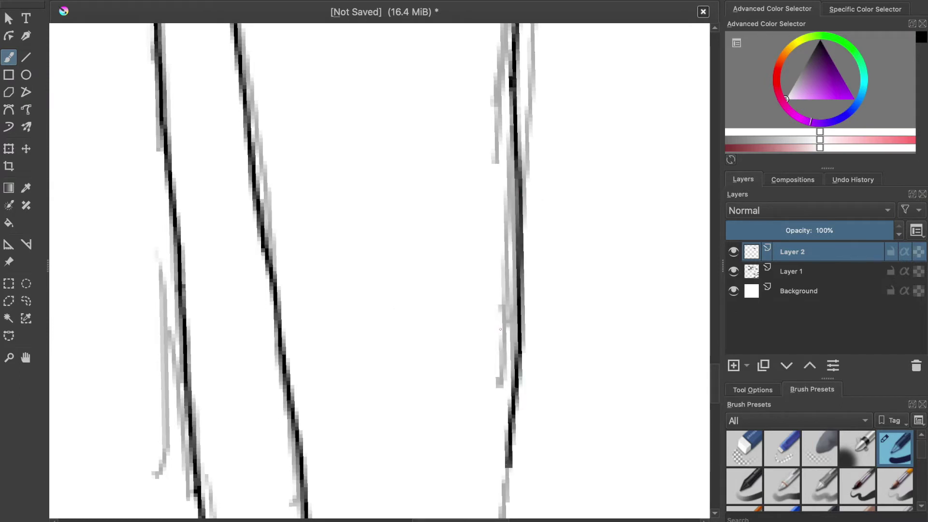
{"action": "scroll", "coordinate": [500, 329], "scroll_direction": "down", "scroll_amount": 10}
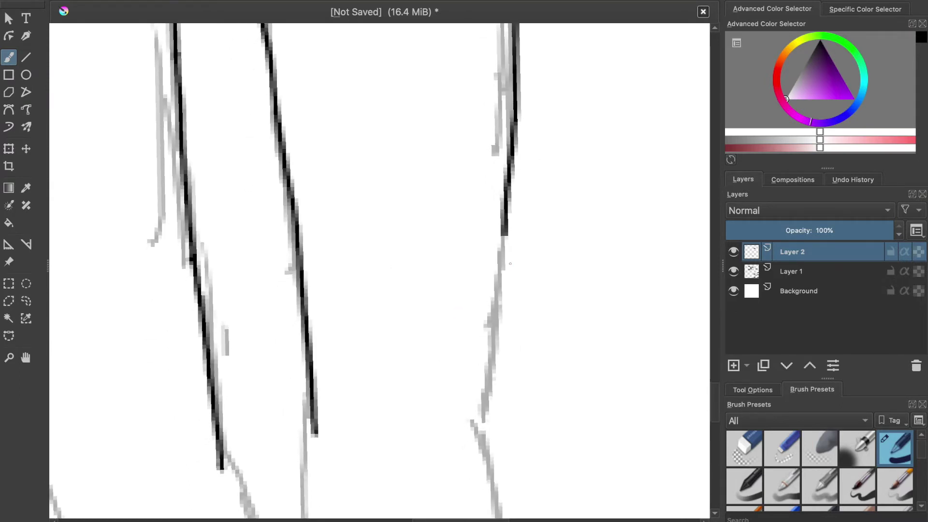
{"action": "left_click_drag", "start_coordinate": [502, 228], "coordinate": [488, 353]}
Ink the left leg's outer line from the skirt hem to mid-thigh, redoing the lower stroke between the sketch lines.
{"action": "scroll", "coordinate": [479, 401], "scroll_direction": "left", "scroll_amount": 10}
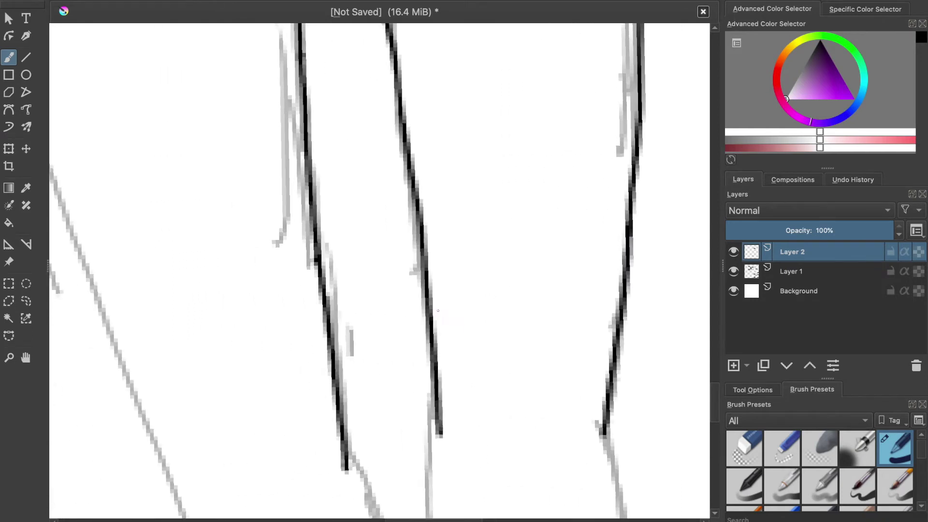
{"action": "scroll", "coordinate": [300, 192], "scroll_direction": "up", "scroll_amount": 10}
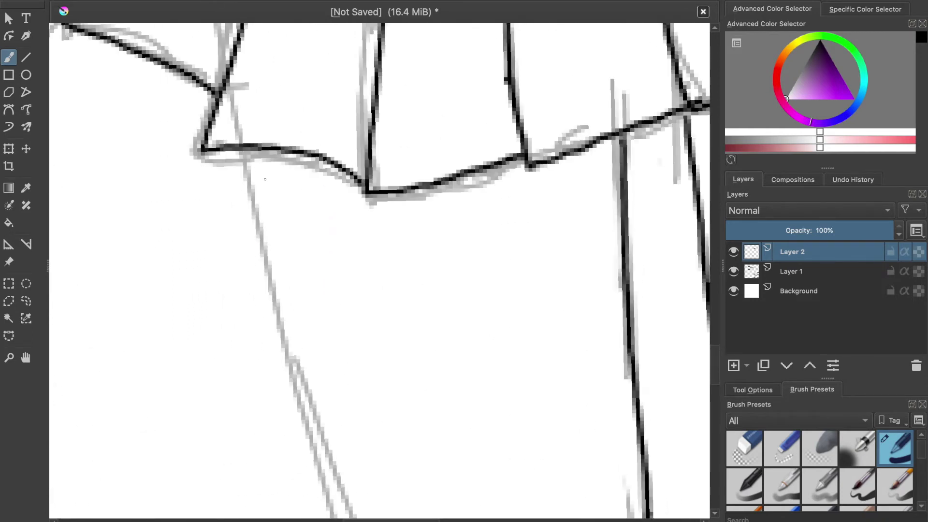
{"action": "left_click_drag", "start_coordinate": [247, 157], "coordinate": [327, 468]}
{"action": "scroll", "coordinate": [299, 367], "scroll_direction": "down", "scroll_amount": 12}
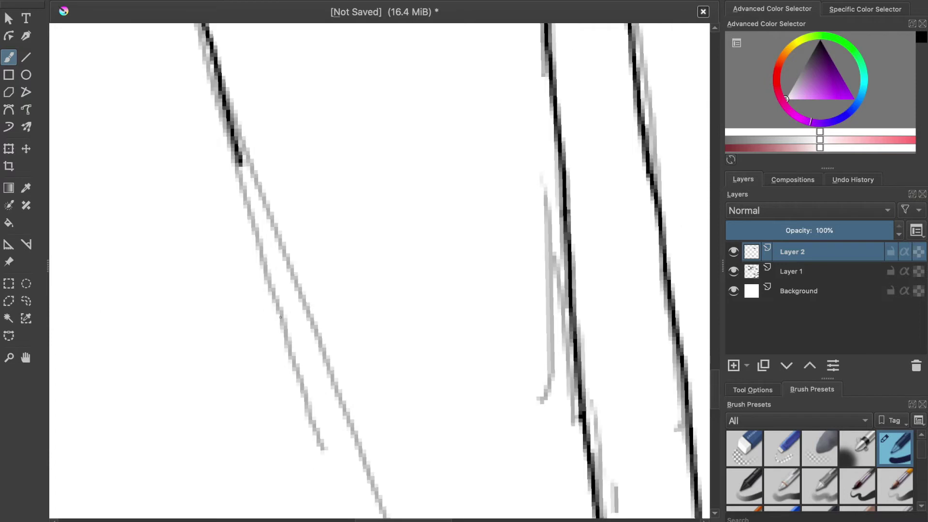
{"action": "left_click_drag", "start_coordinate": [240, 171], "coordinate": [363, 471]}
{"action": "key", "text": "ctrl+z"}
{"action": "scroll", "coordinate": [236, 157], "scroll_direction": "up", "scroll_amount": 1}
{"action": "left_click_drag", "start_coordinate": [236, 158], "coordinate": [332, 415]}
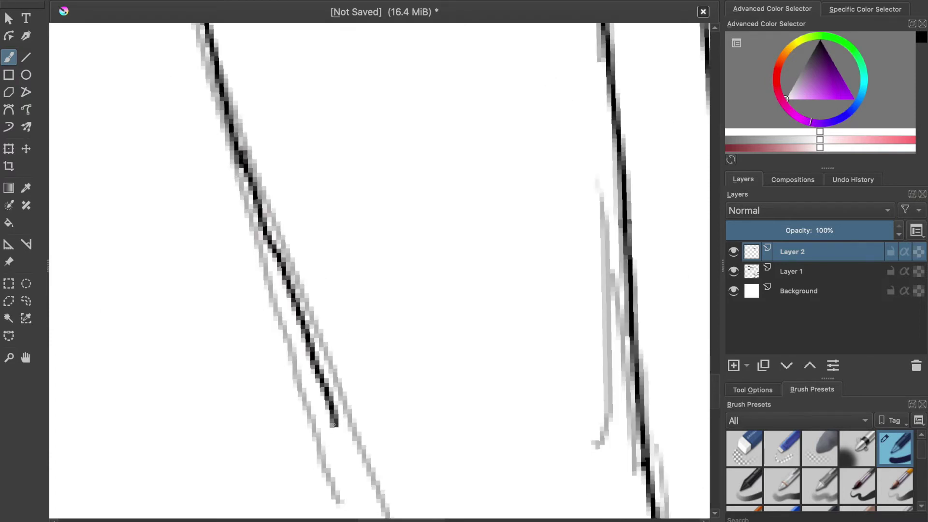
{"action": "key", "text": "ctrl+z"}
{"action": "left_click_drag", "start_coordinate": [236, 152], "coordinate": [333, 434]}
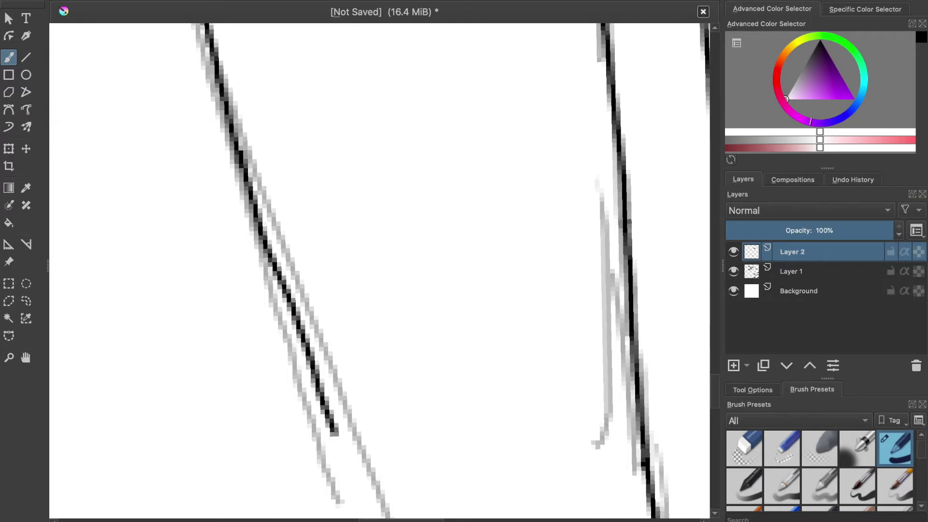
Continue the left leg's outer line from mid-thigh to the knee, redrawing the stroke until it follows the sketch.
{"action": "scroll", "coordinate": [298, 362], "scroll_direction": "down", "scroll_amount": 10}
{"action": "scroll", "coordinate": [299, 362], "scroll_direction": "down", "scroll_amount": 10}
{"action": "scroll", "coordinate": [240, 138], "scroll_direction": "up", "scroll_amount": 6}
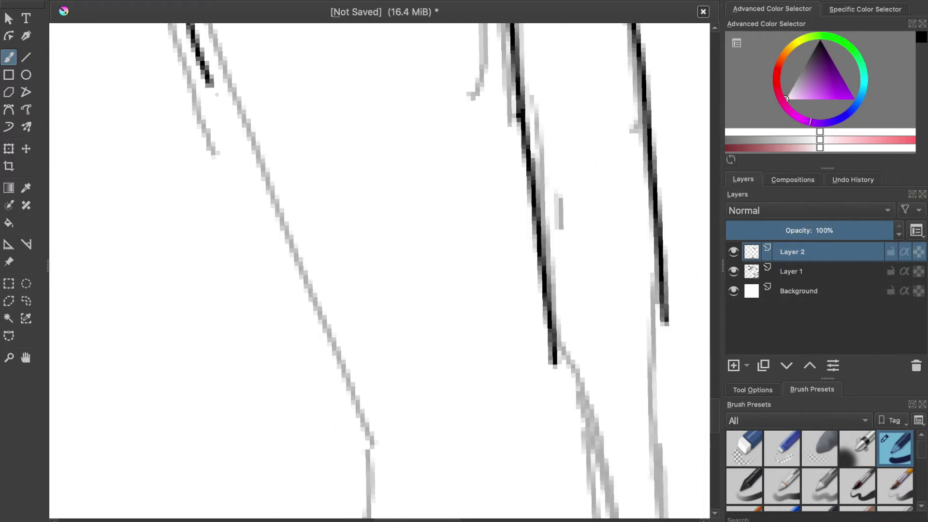
{"action": "left_click_drag", "start_coordinate": [207, 92], "coordinate": [286, 261]}
{"action": "key", "text": "ctrl+z"}
{"action": "left_click_drag", "start_coordinate": [213, 92], "coordinate": [360, 352]}
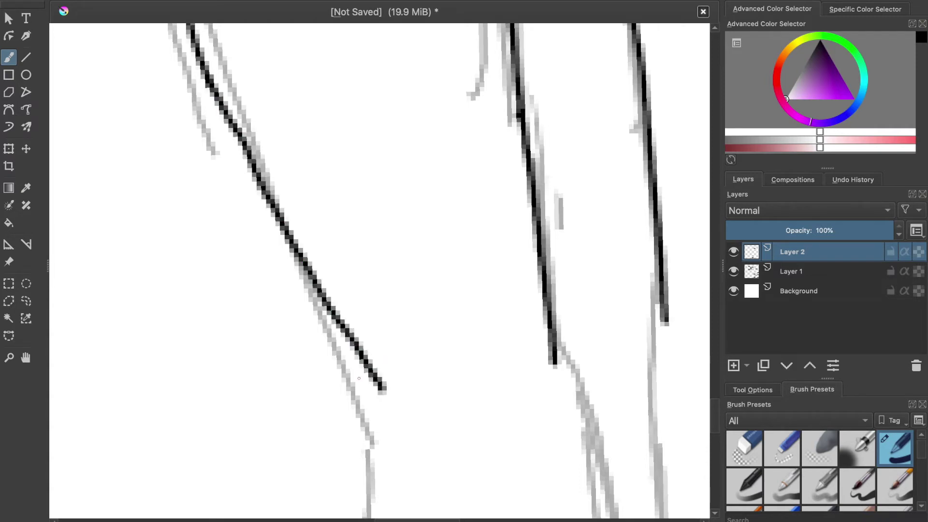
{"action": "key", "text": "ctrl+z"}
{"action": "left_click_drag", "start_coordinate": [217, 87], "coordinate": [305, 289]}
{"action": "key", "text": "ctrl+z"}
{"action": "left_click_drag", "start_coordinate": [210, 83], "coordinate": [347, 375]}
Continue the right leg's inner line below the knee along the calf.
{"action": "scroll", "coordinate": [342, 365], "scroll_direction": "down", "scroll_amount": 2}
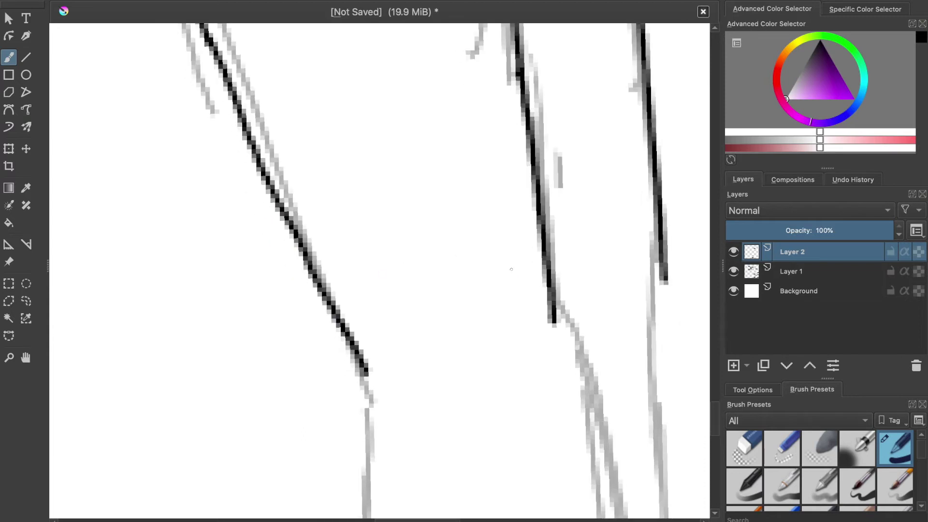
{"action": "scroll", "coordinate": [512, 270], "scroll_direction": "down", "scroll_amount": 6}
{"action": "scroll", "coordinate": [512, 134], "scroll_direction": "up", "scroll_amount": 1}
{"action": "left_click_drag", "start_coordinate": [472, 73], "coordinate": [514, 518]}
{"action": "scroll", "coordinate": [580, 56], "scroll_direction": "down", "scroll_amount": 2}
Ink the right leg's outer line below the knee and extend both of that leg's lines further down.
{"action": "scroll", "coordinate": [580, 56], "scroll_direction": "right", "scroll_amount": 3}
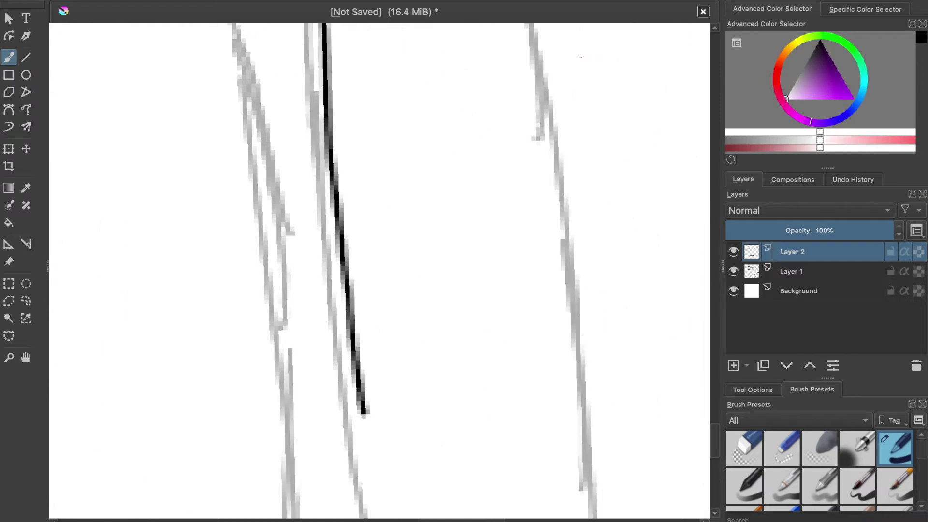
{"action": "scroll", "coordinate": [581, 56], "scroll_direction": "up", "scroll_amount": 3}
{"action": "left_click_drag", "start_coordinate": [513, 72], "coordinate": [575, 478]}
{"action": "scroll", "coordinate": [526, 183], "scroll_direction": "down", "scroll_amount": 7}
{"action": "scroll", "coordinate": [525, 184], "scroll_direction": "right", "scroll_amount": 1}
{"action": "left_click_drag", "start_coordinate": [505, 87], "coordinate": [524, 462]}
{"action": "mouse_move", "coordinate": [291, 131]}
{"action": "left_mouse_down"}
{"action": "mouse_move", "coordinate": [319, 375]}
{"action": "mouse_move", "coordinate": [339, 454]}
{"action": "left_mouse_up"}
Ink the left leg's outer line from the knee down the calf to the bottom edge of the canvas.
{"action": "scroll", "coordinate": [304, 353], "scroll_direction": "up", "scroll_amount": 10}
{"action": "scroll", "coordinate": [303, 352], "scroll_direction": "left", "scroll_amount": 12}
{"action": "scroll", "coordinate": [379, 223], "scroll_direction": "right", "scroll_amount": 4}
{"action": "scroll", "coordinate": [380, 222], "scroll_direction": "down", "scroll_amount": 2}
{"action": "scroll", "coordinate": [382, 221], "scroll_direction": "down", "scroll_amount": 3}
{"action": "scroll", "coordinate": [387, 175], "scroll_direction": "right", "scroll_amount": 2}
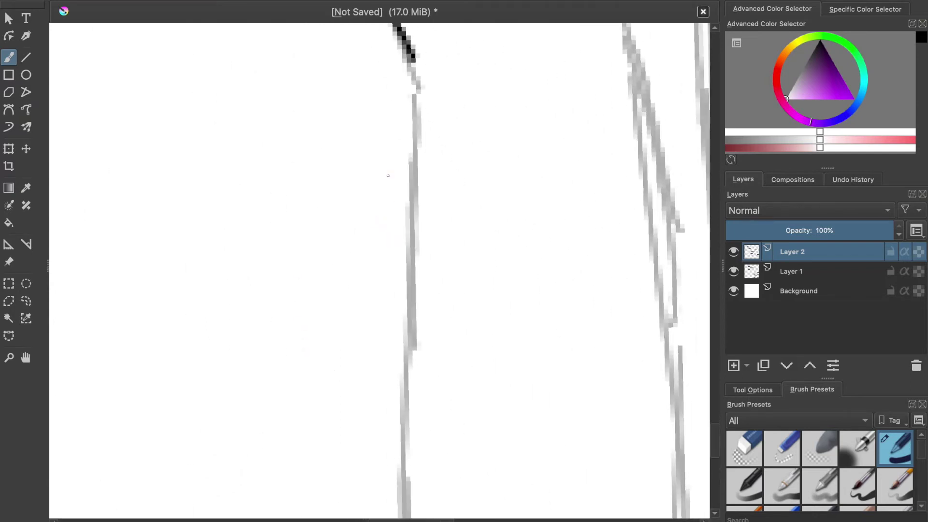
{"action": "left_click_drag", "start_coordinate": [402, 260], "coordinate": [414, 467]}
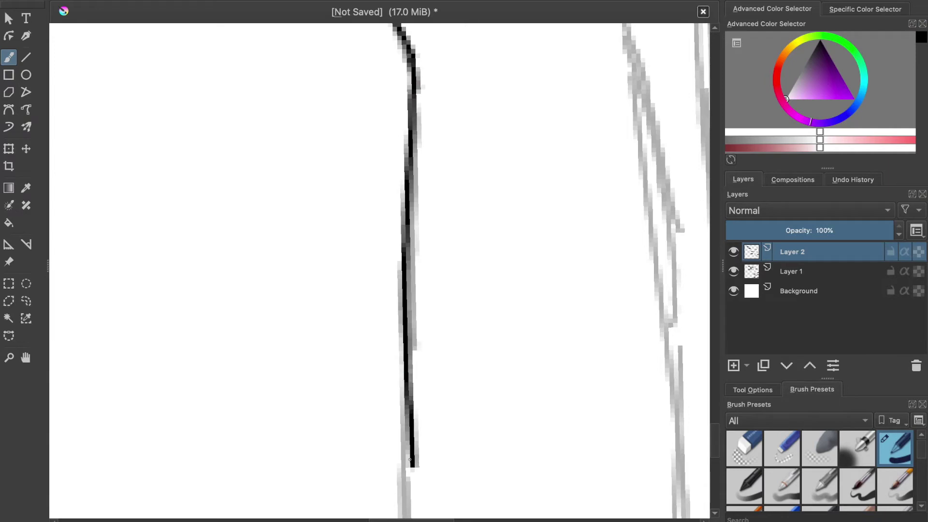
{"action": "scroll", "coordinate": [413, 466], "scroll_direction": "down", "scroll_amount": 10}
{"action": "scroll", "coordinate": [311, 238], "scroll_direction": "up", "scroll_amount": 7}
{"action": "scroll", "coordinate": [311, 238], "scroll_direction": "down", "scroll_amount": 5}
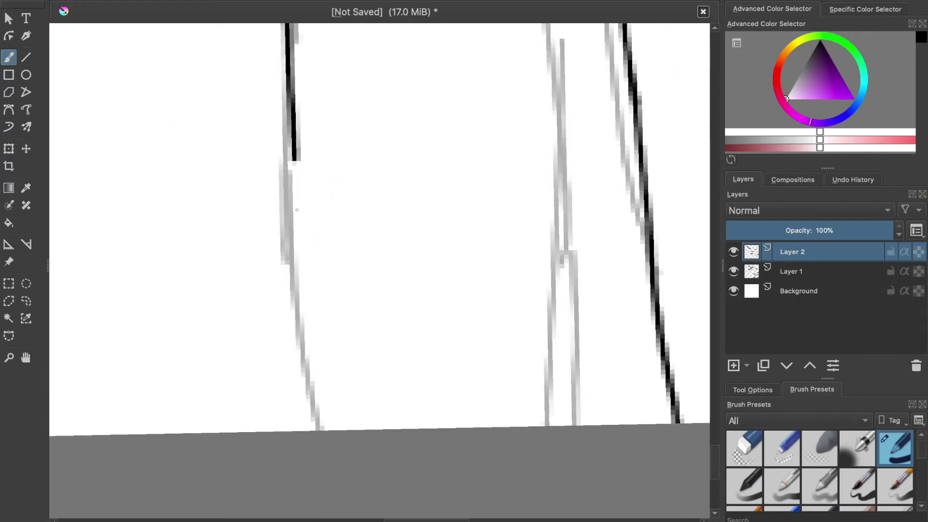
{"action": "left_click_drag", "start_coordinate": [293, 144], "coordinate": [320, 427]}
Ink the left leg's inner line from the knee down to the bottom edge of the canvas.
{"action": "scroll", "coordinate": [368, 286], "scroll_direction": "up", "scroll_amount": 10}
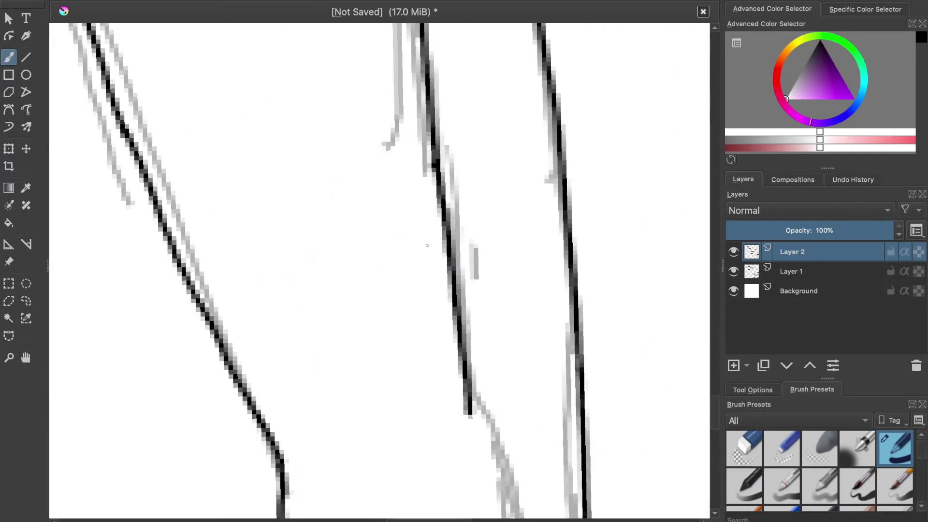
{"action": "scroll", "coordinate": [421, 258], "scroll_direction": "down", "scroll_amount": 2}
{"action": "mouse_move", "coordinate": [454, 155]}
{"action": "left_mouse_down"}
{"action": "mouse_move", "coordinate": [479, 237]}
{"action": "mouse_move", "coordinate": [516, 518]}
{"action": "left_mouse_up"}
{"action": "scroll", "coordinate": [457, 153], "scroll_direction": "down", "scroll_amount": 15}
{"action": "scroll", "coordinate": [458, 154], "scroll_direction": "up", "scroll_amount": 15}
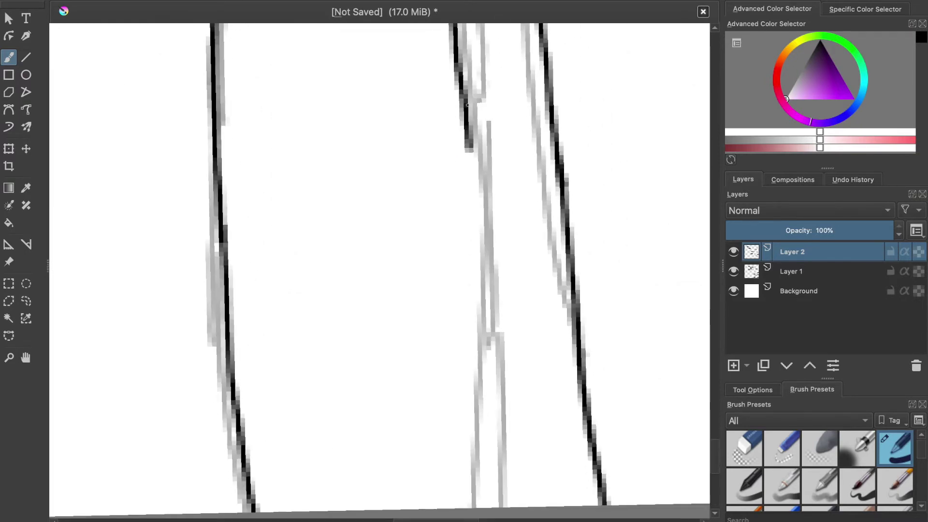
{"action": "mouse_move", "coordinate": [467, 105]}
{"action": "left_mouse_down"}
{"action": "mouse_move", "coordinate": [480, 140]}
{"action": "mouse_move", "coordinate": [499, 475]}
{"action": "left_mouse_up"}
{"action": "left_click_drag", "start_coordinate": [467, 338], "coordinate": [454, 316]}
Trace the rounded outlines of both eyes, then ink the nose and mouth over the sketch.
{"action": "scroll", "coordinate": [455, 316], "scroll_direction": "down", "scroll_amount": 6}
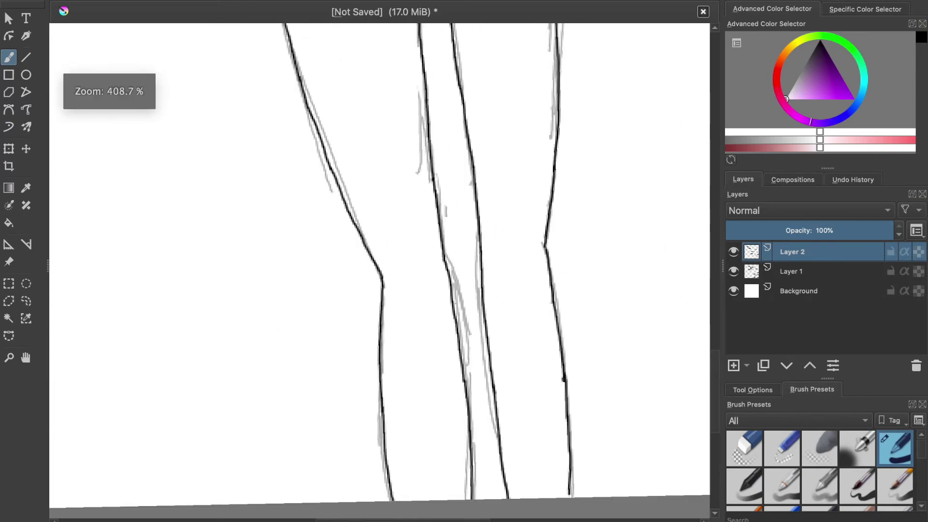
{"action": "scroll", "coordinate": [460, 276], "scroll_direction": "up", "scroll_amount": 9}
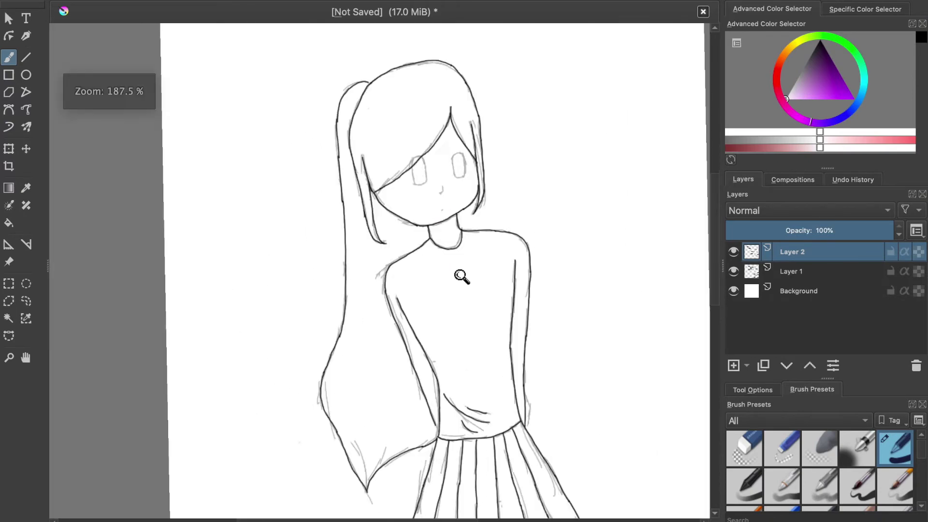
{"action": "scroll", "coordinate": [477, 123], "scroll_direction": "up", "scroll_amount": 2}
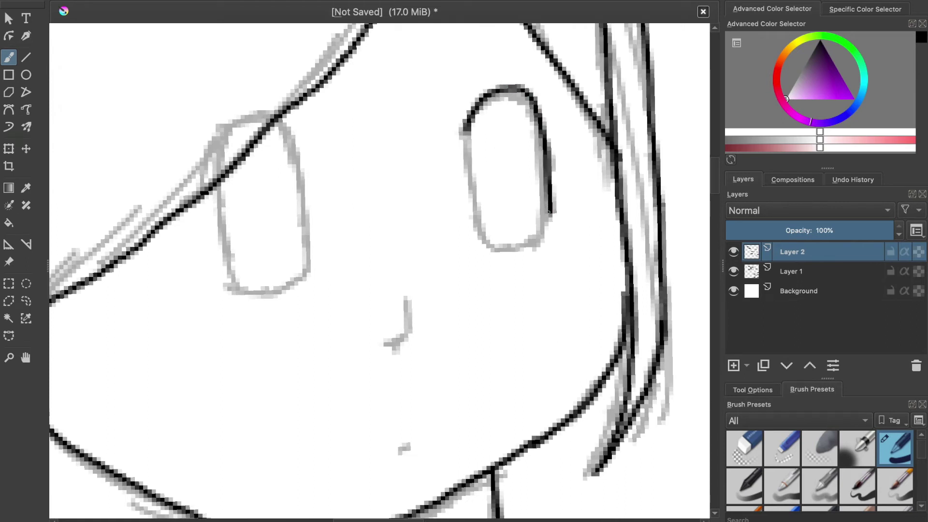
{"action": "left_click_drag", "start_coordinate": [545, 244], "coordinate": [551, 234]}
{"action": "left_click_drag", "start_coordinate": [414, 188], "coordinate": [523, 215]}
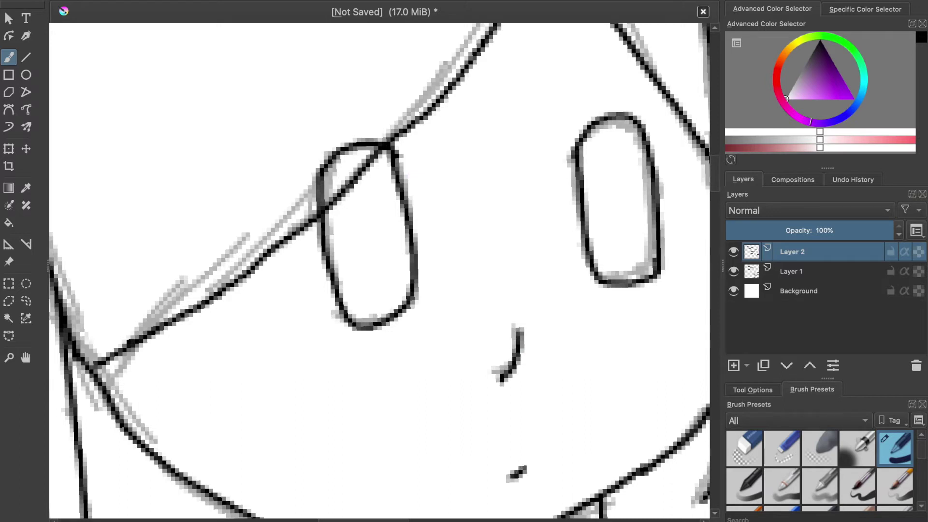
Redraw the nose as a small hooked line and the mouth as a short dot.
{"action": "scroll", "coordinate": [526, 448], "scroll_direction": "down", "scroll_amount": 3}
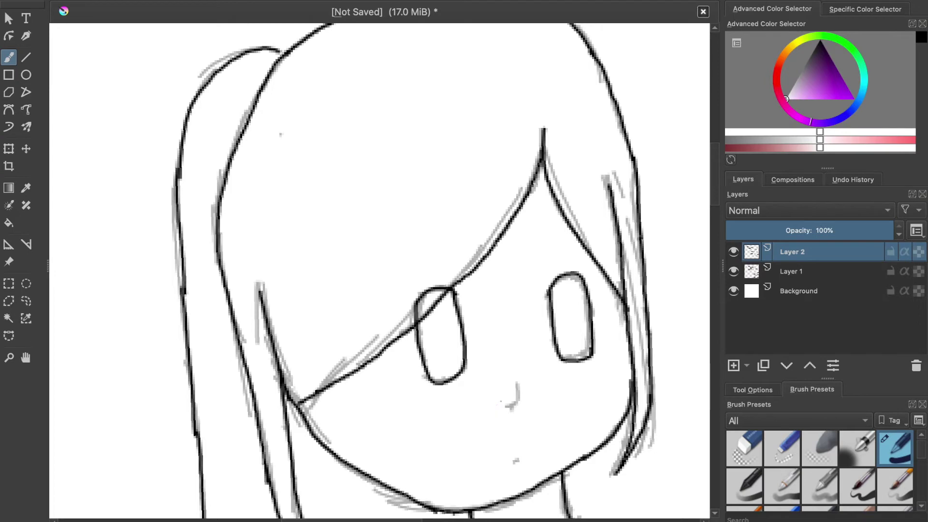
{"action": "scroll", "coordinate": [478, 391], "scroll_direction": "up", "scroll_amount": 6}
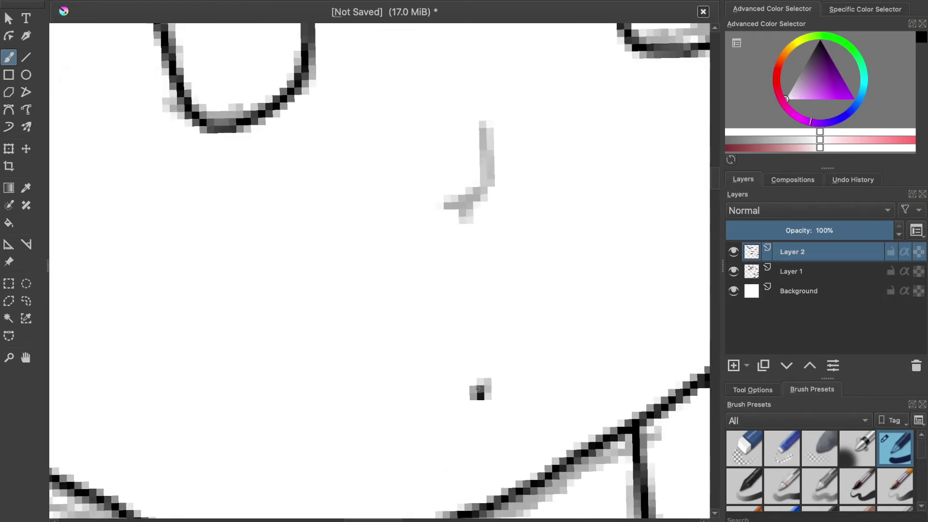
{"action": "scroll", "coordinate": [464, 232], "scroll_direction": "down", "scroll_amount": 6}
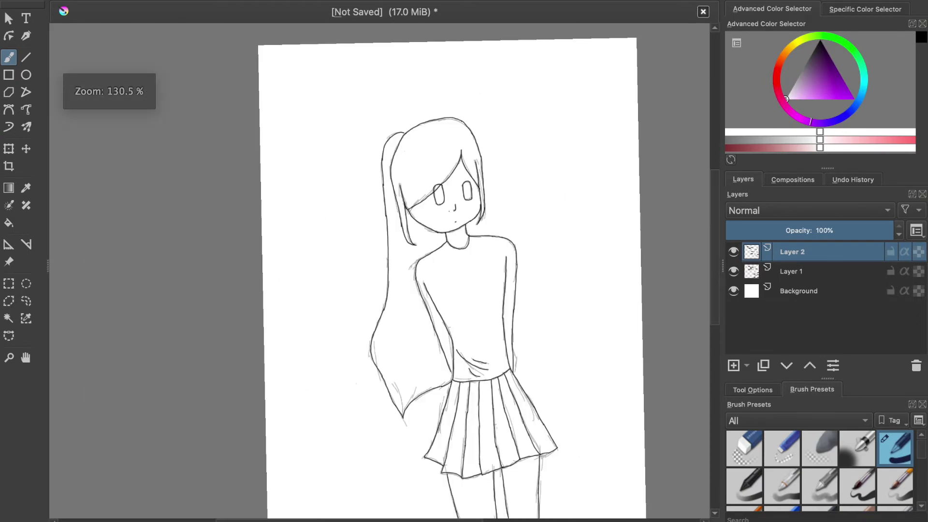
Draw two short curved fold lines on the shirt beside the right armpit.
{"action": "left_click_drag", "start_coordinate": [500, 356], "coordinate": [466, 193]}
{"action": "scroll", "coordinate": [468, 194], "scroll_direction": "up", "scroll_amount": 4}
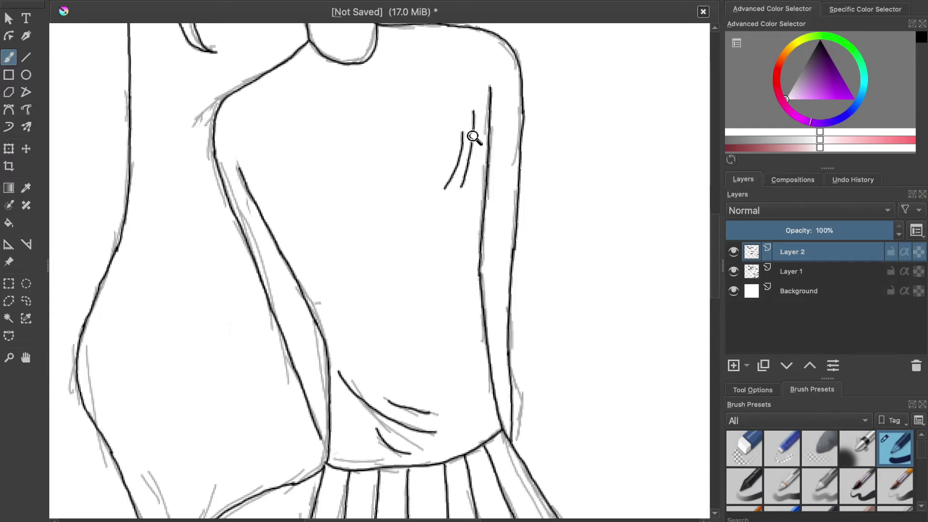
{"action": "scroll", "coordinate": [379, 270], "scroll_direction": "down", "scroll_amount": 6}
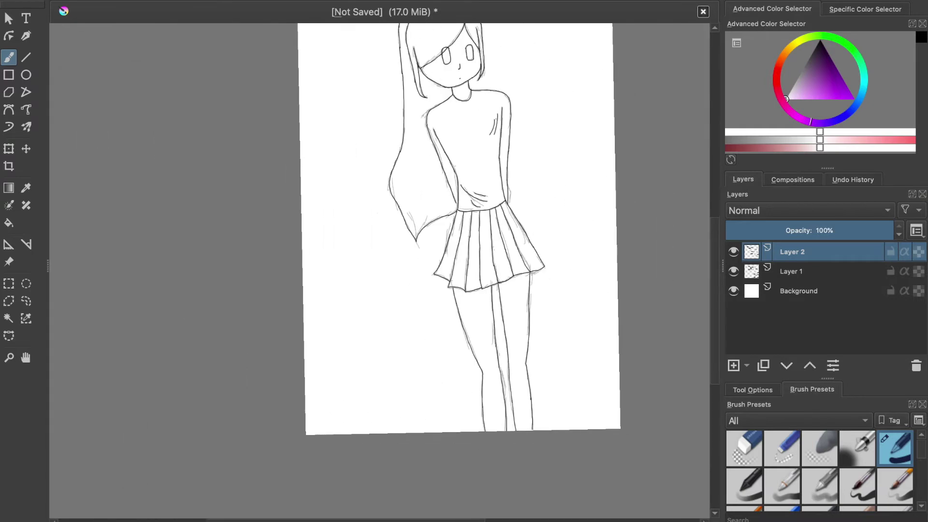
{"action": "scroll", "coordinate": [464, 270], "scroll_direction": "up", "scroll_amount": 3}
{"action": "scroll", "coordinate": [464, 271], "scroll_direction": "down", "scroll_amount": 3}
{"action": "scroll", "coordinate": [464, 271], "scroll_direction": "up", "scroll_amount": 2}
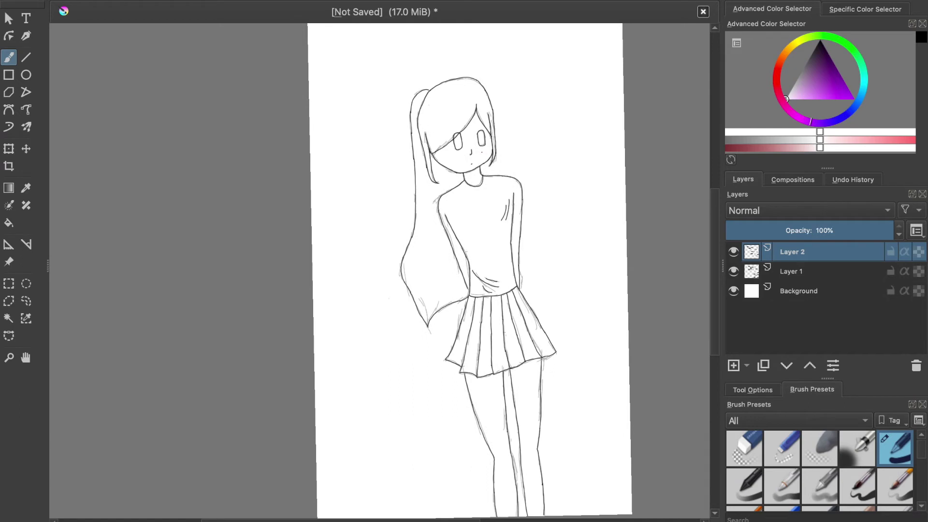
Remove the sketch layer, Layer 1, leaving only the line art above the background.
{"action": "left_click", "coordinate": [839, 274]}
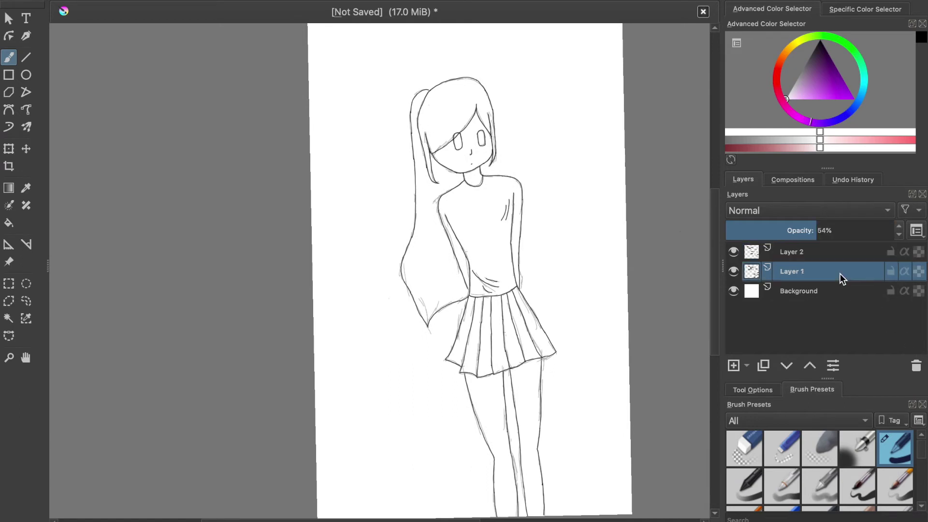
{"action": "right_click", "coordinate": [840, 273]}
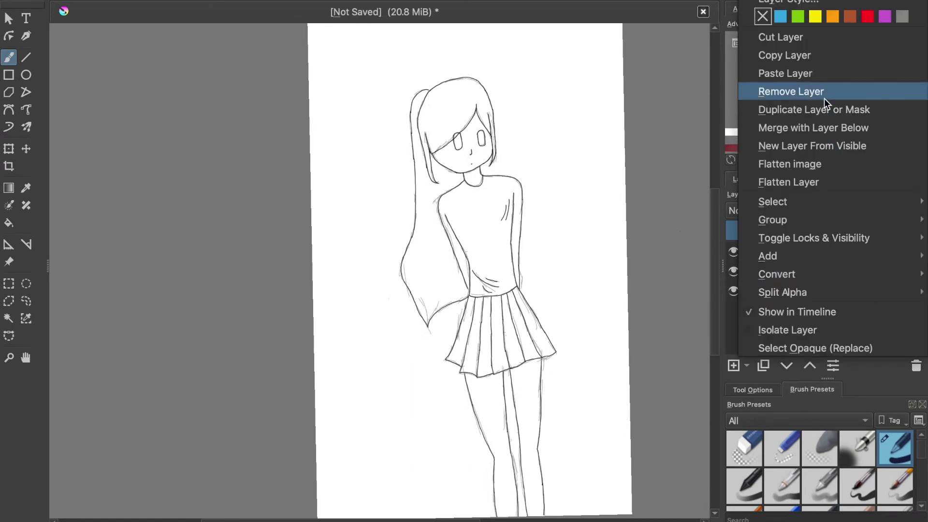
{"action": "left_click", "coordinate": [812, 91]}
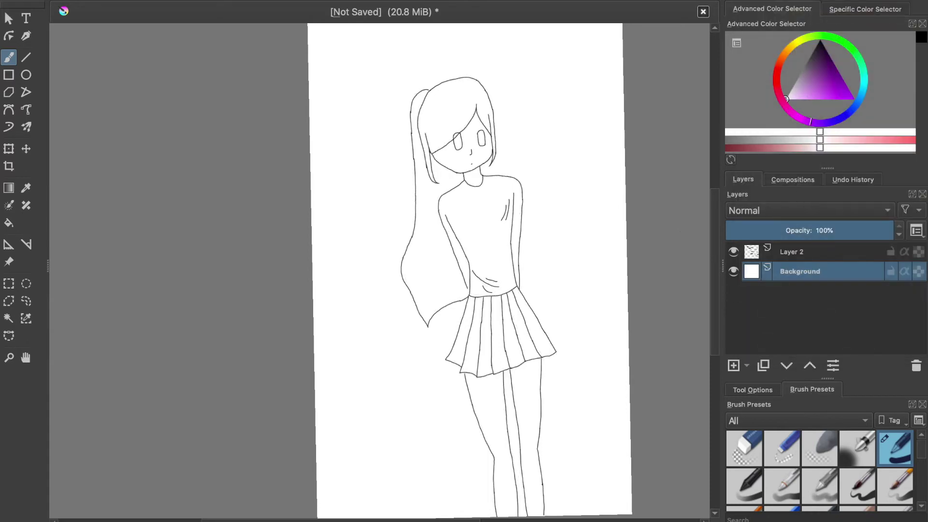
Set the brush blending mode to Color and choose a pale tan paint color.
{"action": "scroll", "coordinate": [532, 224], "scroll_direction": "up", "scroll_amount": 6}
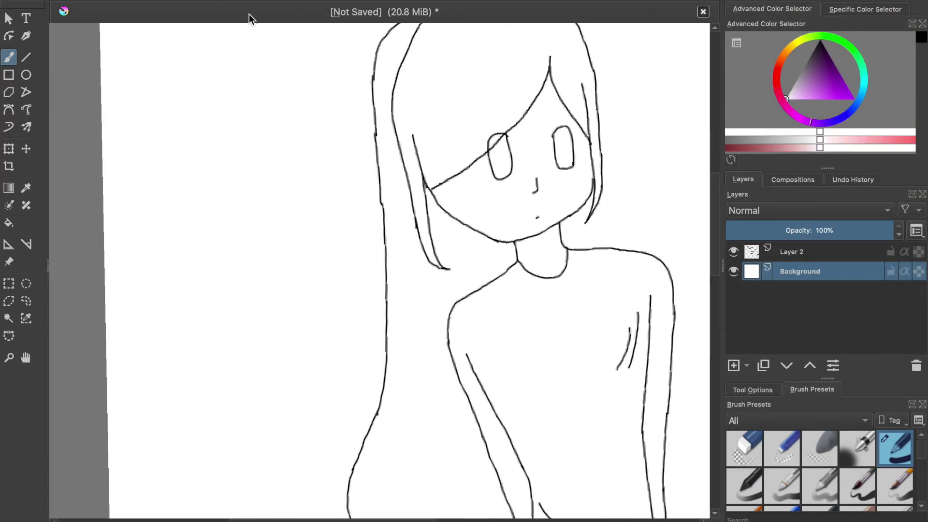
{"action": "left_click", "coordinate": [317, 1]}
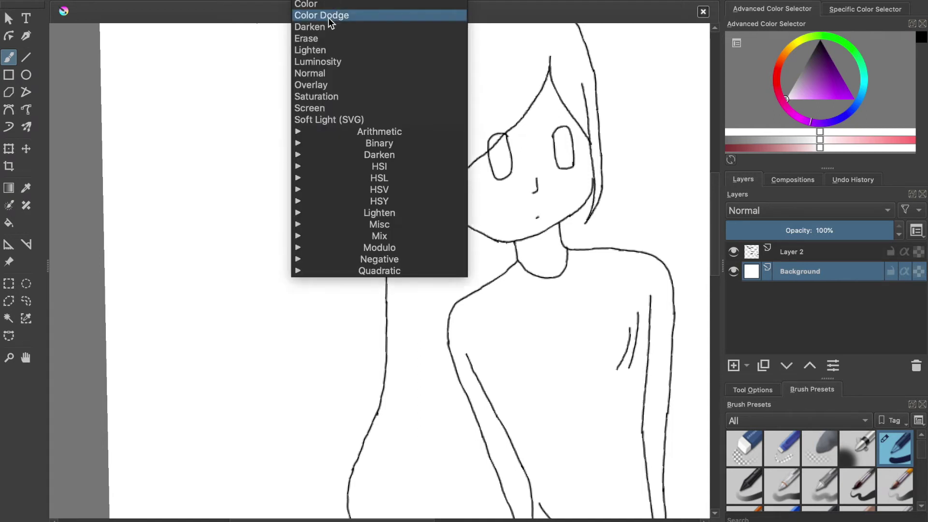
{"action": "left_click", "coordinate": [326, 4]}
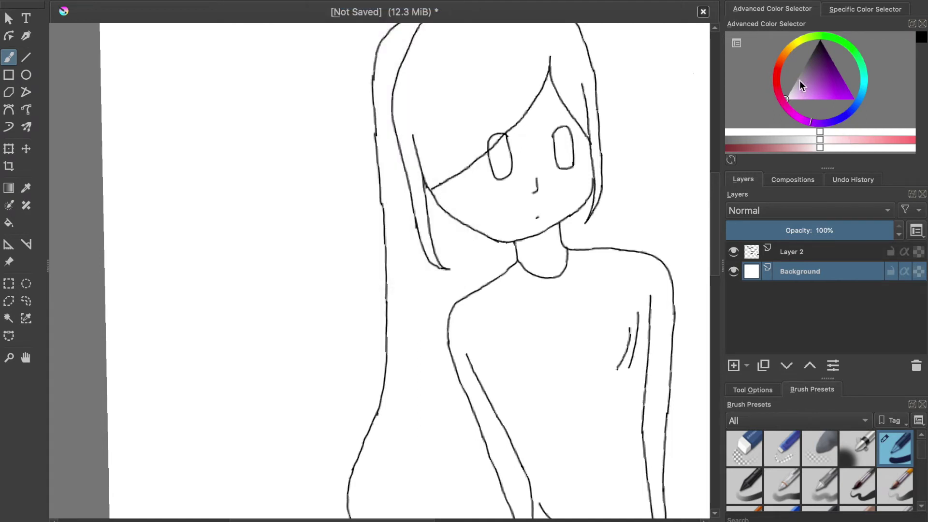
{"action": "left_click", "coordinate": [787, 46]}
{"action": "left_click_drag", "start_coordinate": [814, 74], "coordinate": [805, 93]}
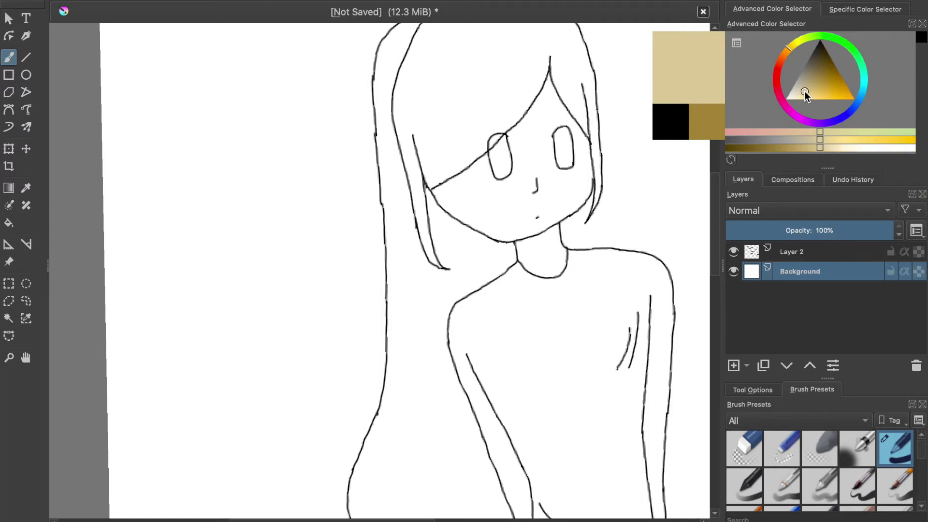
Make Layer 2 active and start painting the shirt's left side and lower part tan with a large brush, undoing the last stroke.
{"action": "scroll", "coordinate": [407, 135], "scroll_direction": "down", "scroll_amount": 3}
{"action": "scroll", "coordinate": [407, 136], "scroll_direction": "right", "scroll_amount": 4}
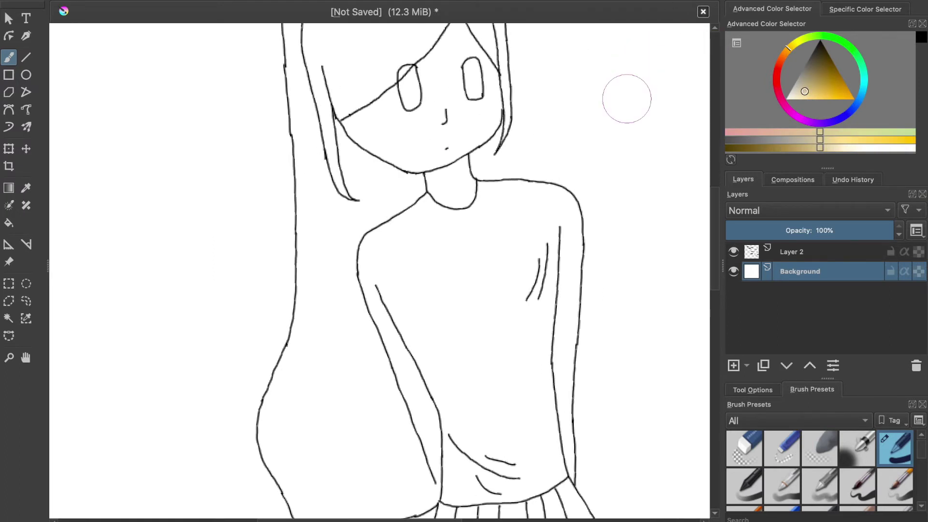
{"action": "left_click_drag", "start_coordinate": [424, 291], "coordinate": [446, 346]}
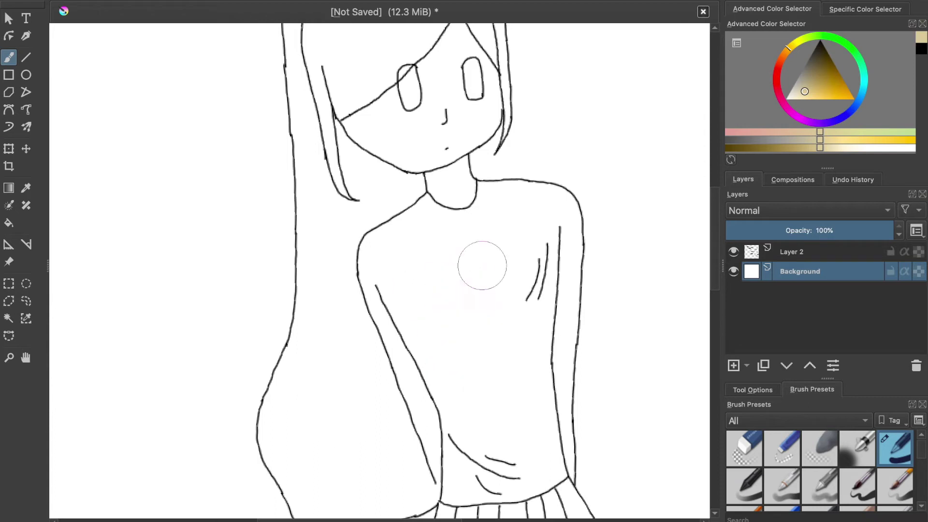
{"action": "double_click", "coordinate": [804, 257]}
{"action": "mouse_move", "coordinate": [419, 291]}
{"action": "left_mouse_down"}
{"action": "mouse_move", "coordinate": [396, 286]}
{"action": "mouse_move", "coordinate": [392, 294]}
{"action": "mouse_move", "coordinate": [405, 322]}
{"action": "mouse_move", "coordinate": [438, 328]}
{"action": "mouse_move", "coordinate": [477, 424]}
{"action": "left_mouse_up"}
{"action": "scroll", "coordinate": [476, 424], "scroll_direction": "down", "scroll_amount": 3}
{"action": "mouse_move", "coordinate": [414, 246]}
{"action": "left_mouse_down"}
{"action": "mouse_move", "coordinate": [416, 319]}
{"action": "mouse_move", "coordinate": [397, 329]}
{"action": "mouse_move", "coordinate": [394, 348]}
{"action": "mouse_move", "coordinate": [456, 343]}
{"action": "mouse_move", "coordinate": [446, 348]}
{"action": "mouse_move", "coordinate": [462, 348]}
{"action": "left_mouse_up"}
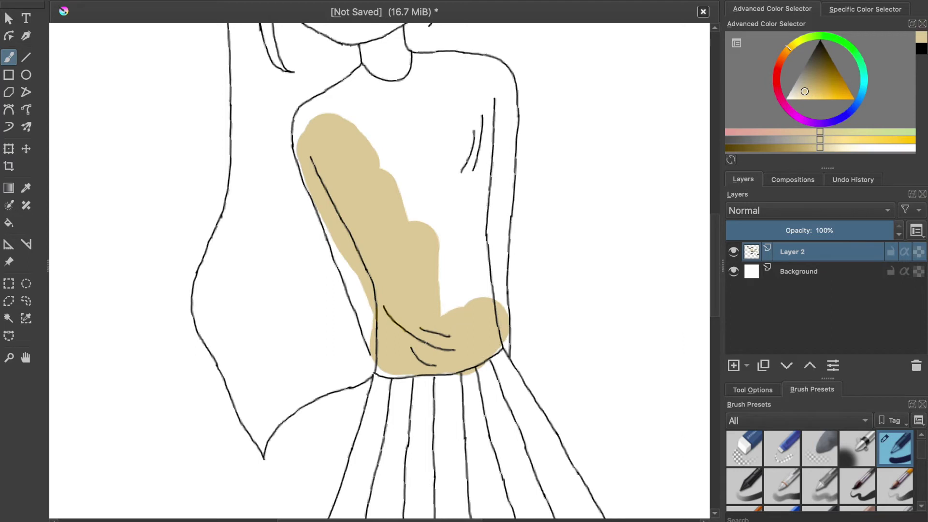
{"action": "key", "text": "ctrl+z"}
Fill the rest of the shirt's torso and both sleeves with tan, working up to the outlines.
{"action": "mouse_move", "coordinate": [460, 315]}
{"action": "left_mouse_down"}
{"action": "mouse_move", "coordinate": [425, 321]}
{"action": "mouse_move", "coordinate": [399, 347]}
{"action": "mouse_move", "coordinate": [476, 339]}
{"action": "mouse_move", "coordinate": [439, 306]}
{"action": "mouse_move", "coordinate": [430, 248]}
{"action": "mouse_move", "coordinate": [394, 191]}
{"action": "mouse_move", "coordinate": [407, 188]}
{"action": "mouse_move", "coordinate": [413, 287]}
{"action": "left_mouse_up"}
{"action": "scroll", "coordinate": [431, 249], "scroll_direction": "up", "scroll_amount": 3}
{"action": "left_click_drag", "start_coordinate": [449, 344], "coordinate": [454, 319]}
{"action": "mouse_move", "coordinate": [435, 360]}
{"action": "left_mouse_down"}
{"action": "mouse_move", "coordinate": [506, 326]}
{"action": "mouse_move", "coordinate": [527, 337]}
{"action": "mouse_move", "coordinate": [524, 429]}
{"action": "left_mouse_up"}
{"action": "scroll", "coordinate": [507, 404], "scroll_direction": "down", "scroll_amount": 5}
{"action": "left_click_drag", "start_coordinate": [497, 284], "coordinate": [520, 318]}
{"action": "scroll", "coordinate": [520, 318], "scroll_direction": "up", "scroll_amount": 4}
{"action": "mouse_move", "coordinate": [477, 208]}
{"action": "left_mouse_down"}
{"action": "mouse_move", "coordinate": [464, 155]}
{"action": "mouse_move", "coordinate": [442, 120]}
{"action": "mouse_move", "coordinate": [518, 118]}
{"action": "mouse_move", "coordinate": [537, 133]}
{"action": "mouse_move", "coordinate": [545, 216]}
{"action": "mouse_move", "coordinate": [484, 224]}
{"action": "left_mouse_up"}
{"action": "mouse_move", "coordinate": [344, 228]}
{"action": "left_mouse_down"}
{"action": "mouse_move", "coordinate": [290, 170]}
{"action": "mouse_move", "coordinate": [263, 186]}
{"action": "mouse_move", "coordinate": [260, 239]}
{"action": "mouse_move", "coordinate": [316, 369]}
{"action": "left_mouse_up"}
{"action": "scroll", "coordinate": [316, 370], "scroll_direction": "down", "scroll_amount": 5}
{"action": "mouse_move", "coordinate": [301, 73]}
{"action": "left_mouse_down"}
{"action": "mouse_move", "coordinate": [304, 125]}
{"action": "mouse_move", "coordinate": [361, 213]}
{"action": "mouse_move", "coordinate": [362, 205]}
{"action": "mouse_move", "coordinate": [372, 293]}
{"action": "left_mouse_up"}
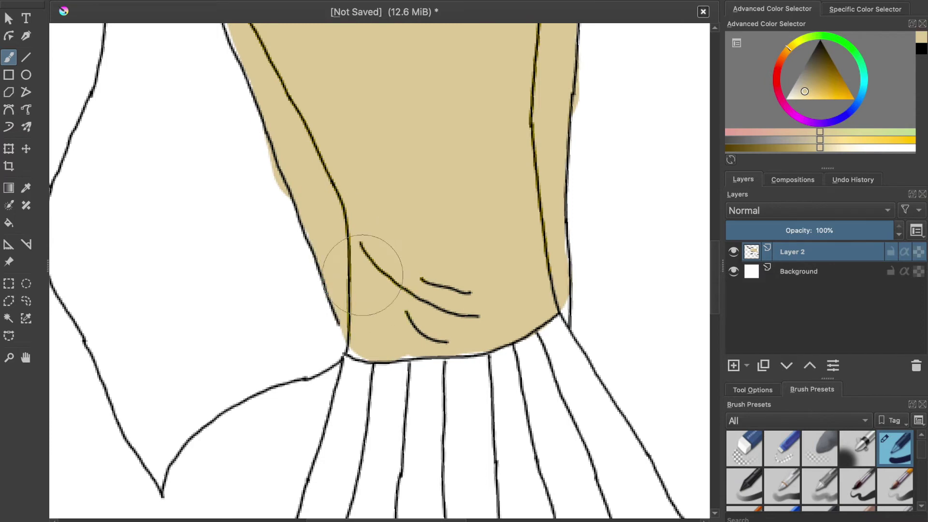
Fill the remaining white gaps along the shirt's neckline and shoulders with tan using a smaller brush.
{"action": "scroll", "coordinate": [356, 221], "scroll_direction": "up", "scroll_amount": 5}
{"action": "scroll", "coordinate": [356, 220], "scroll_direction": "up", "scroll_amount": 2}
{"action": "left_click_drag", "start_coordinate": [439, 193], "coordinate": [461, 188]}
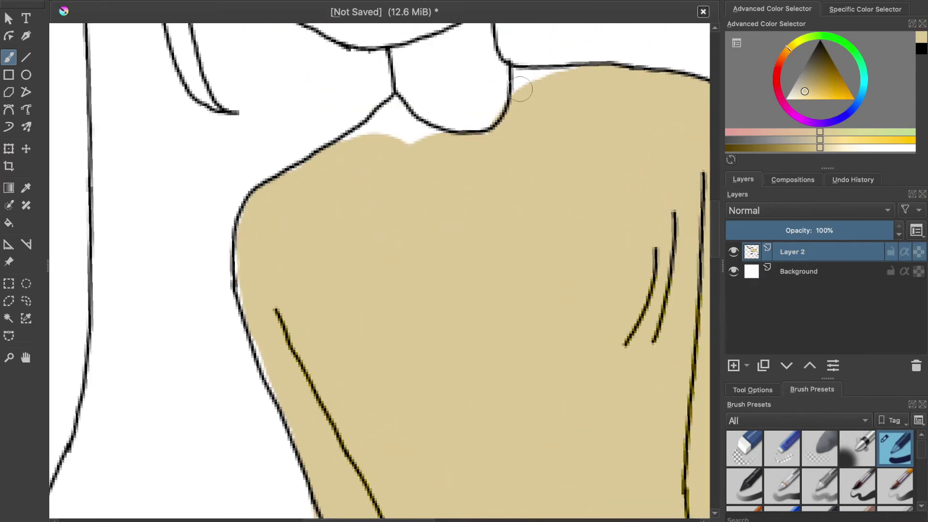
{"action": "left_click_drag", "start_coordinate": [382, 128], "coordinate": [376, 124]}
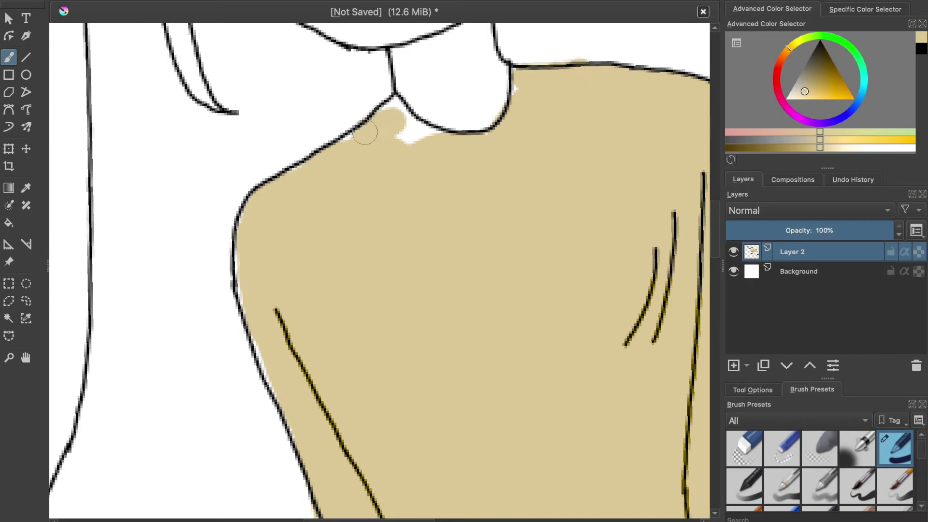
Switch the paint color to a light, fairly saturated yellow for the skirt.
{"action": "scroll", "coordinate": [457, 172], "scroll_direction": "down", "scroll_amount": 3}
{"action": "scroll", "coordinate": [468, 176], "scroll_direction": "down", "scroll_amount": 1}
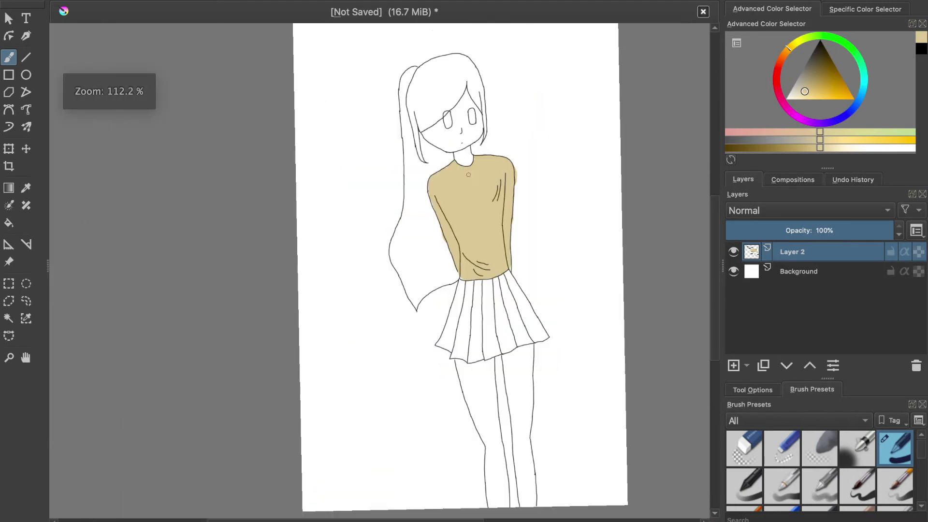
{"action": "scroll", "coordinate": [471, 169], "scroll_direction": "down", "scroll_amount": 2}
{"action": "scroll", "coordinate": [477, 166], "scroll_direction": "up", "scroll_amount": 2}
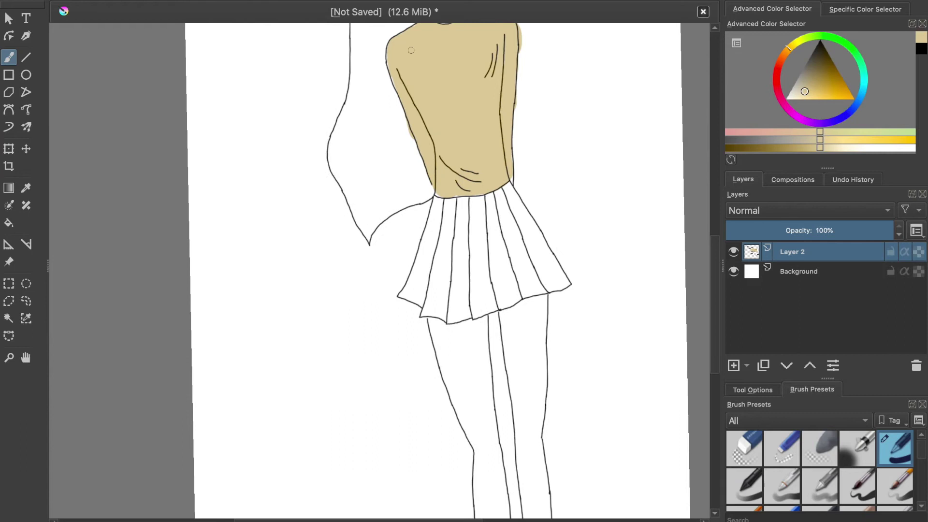
{"action": "left_click", "coordinate": [799, 41]}
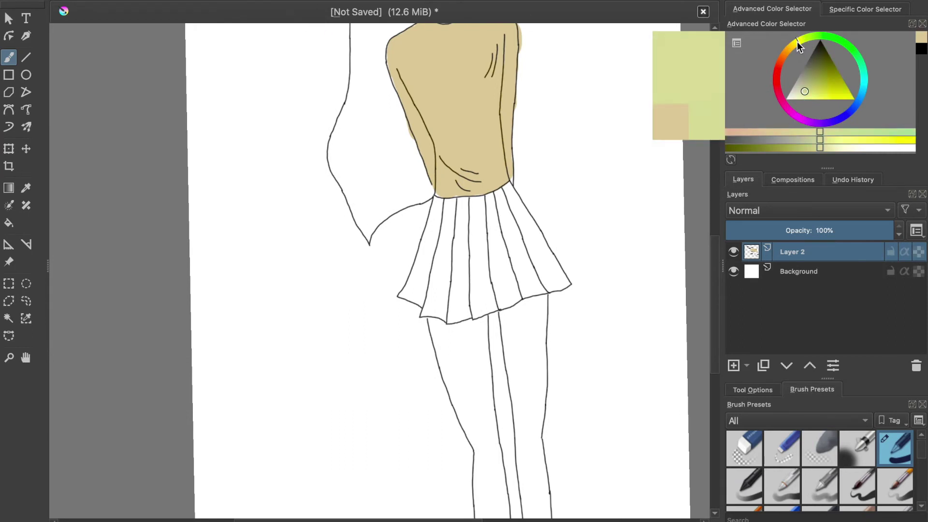
{"action": "left_click", "coordinate": [837, 95]}
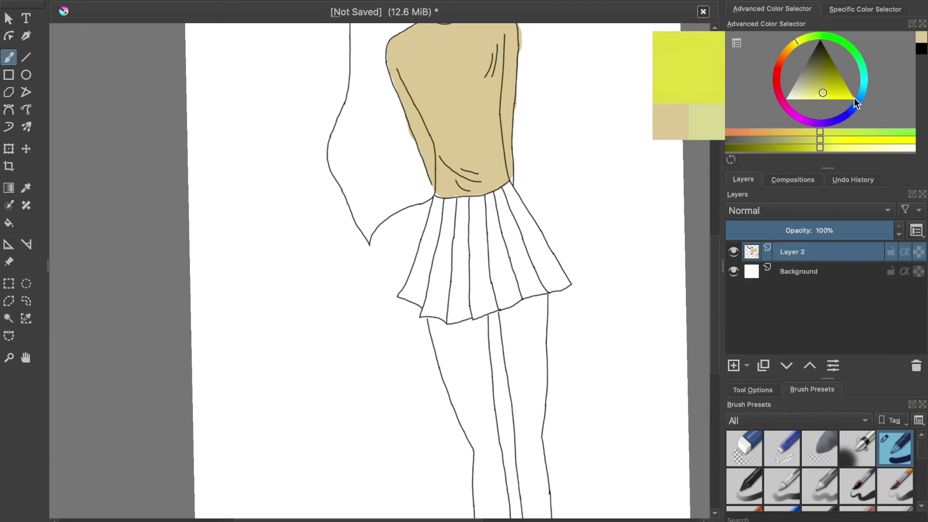
{"action": "left_click", "coordinate": [805, 91]}
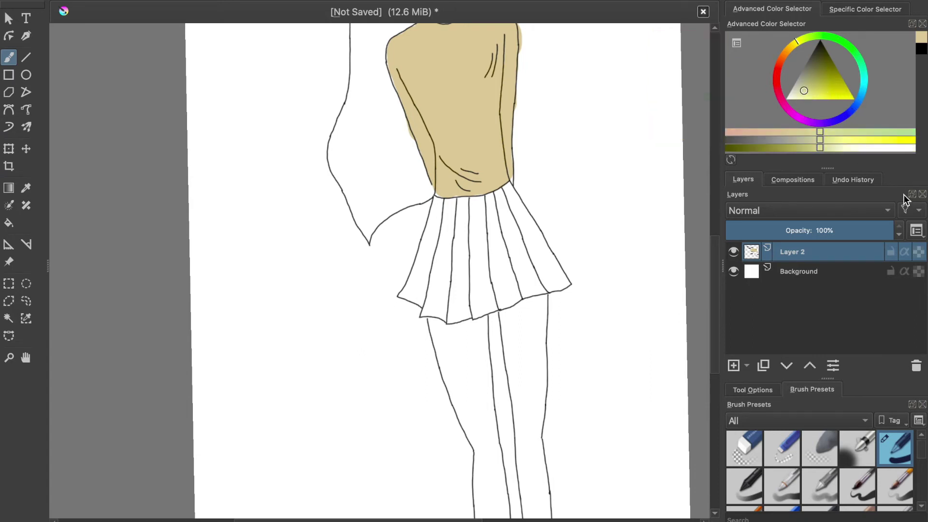
{"action": "left_click", "coordinate": [856, 140]}
Paint the whole pleated skirt light yellow with a large brush, from the waist down to the hem.
{"action": "left_click_drag", "start_coordinate": [191, 406], "coordinate": [394, 347]}
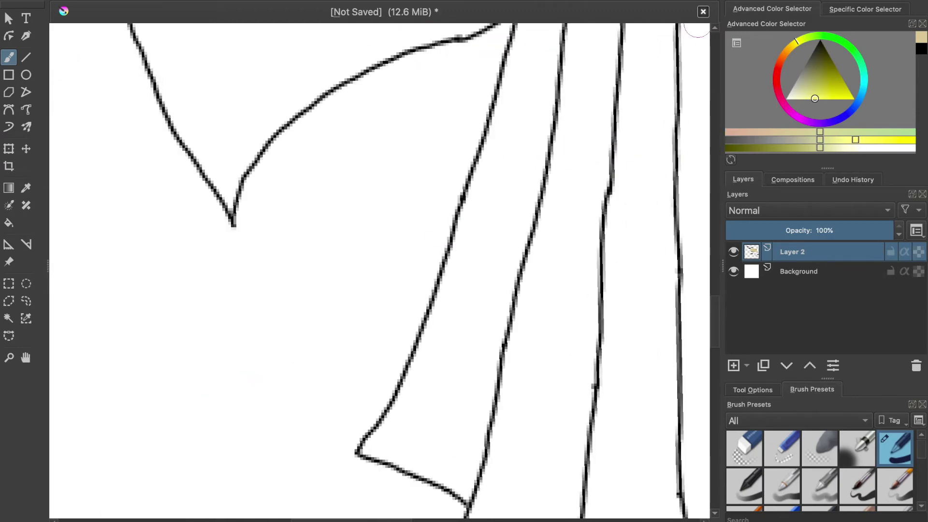
{"action": "mouse_move", "coordinate": [654, 185]}
{"action": "left_mouse_down"}
{"action": "mouse_move", "coordinate": [607, 262]}
{"action": "mouse_move", "coordinate": [590, 189]}
{"action": "left_mouse_up"}
{"action": "left_click_drag", "start_coordinate": [619, 184], "coordinate": [612, 225]}
{"action": "left_click_drag", "start_coordinate": [652, 95], "coordinate": [607, 203]}
{"action": "mouse_move", "coordinate": [563, 332]}
{"action": "left_mouse_down"}
{"action": "mouse_move", "coordinate": [586, 318]}
{"action": "mouse_move", "coordinate": [560, 252]}
{"action": "mouse_move", "coordinate": [585, 232]}
{"action": "mouse_move", "coordinate": [650, 229]}
{"action": "mouse_move", "coordinate": [677, 212]}
{"action": "mouse_move", "coordinate": [649, 243]}
{"action": "left_mouse_up"}
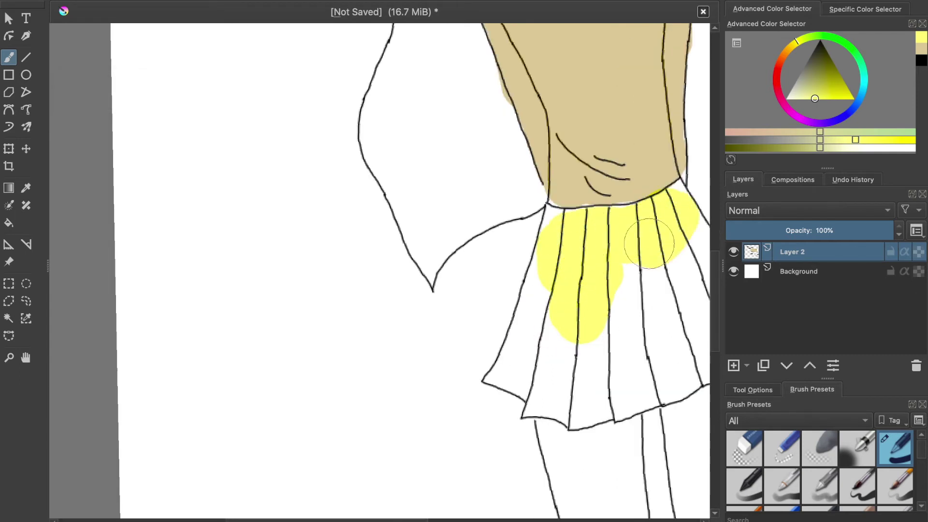
{"action": "mouse_move", "coordinate": [553, 271]}
{"action": "left_mouse_down"}
{"action": "mouse_move", "coordinate": [518, 368]}
{"action": "mouse_move", "coordinate": [542, 360]}
{"action": "mouse_move", "coordinate": [545, 390]}
{"action": "mouse_move", "coordinate": [570, 378]}
{"action": "mouse_move", "coordinate": [570, 358]}
{"action": "mouse_move", "coordinate": [578, 404]}
{"action": "mouse_move", "coordinate": [604, 374]}
{"action": "mouse_move", "coordinate": [606, 347]}
{"action": "mouse_move", "coordinate": [634, 301]}
{"action": "mouse_move", "coordinate": [627, 288]}
{"action": "mouse_move", "coordinate": [577, 306]}
{"action": "mouse_move", "coordinate": [577, 298]}
{"action": "mouse_move", "coordinate": [618, 267]}
{"action": "mouse_move", "coordinate": [640, 292]}
{"action": "left_mouse_up"}
{"action": "scroll", "coordinate": [625, 288], "scroll_direction": "right", "scroll_amount": 1}
{"action": "scroll", "coordinate": [621, 310], "scroll_direction": "right", "scroll_amount": 5}
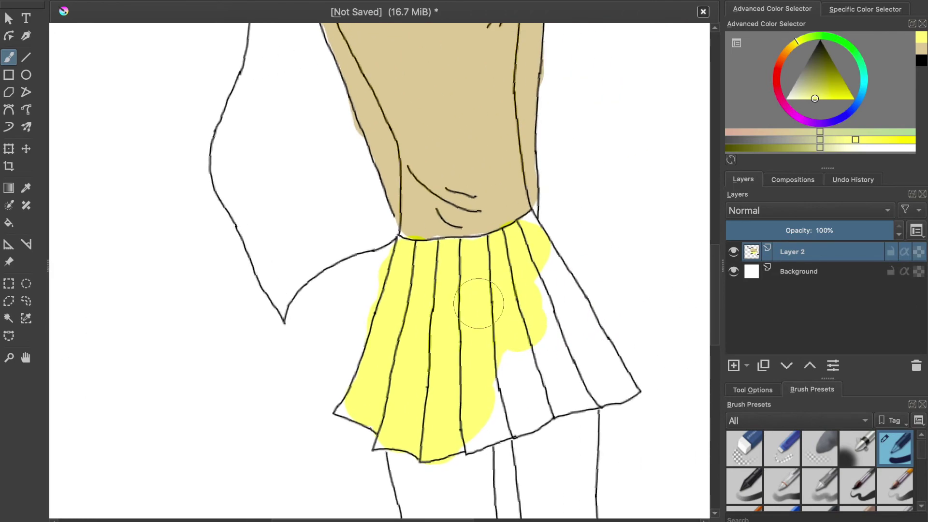
{"action": "mouse_move", "coordinate": [527, 257]}
{"action": "left_mouse_down"}
{"action": "mouse_move", "coordinate": [545, 302]}
{"action": "mouse_move", "coordinate": [546, 268]}
{"action": "mouse_move", "coordinate": [599, 371]}
{"action": "mouse_move", "coordinate": [557, 381]}
{"action": "mouse_move", "coordinate": [499, 422]}
{"action": "mouse_move", "coordinate": [475, 422]}
{"action": "mouse_move", "coordinate": [526, 354]}
{"action": "mouse_move", "coordinate": [506, 352]}
{"action": "left_mouse_up"}
{"action": "scroll", "coordinate": [506, 353], "scroll_direction": "down", "scroll_amount": 1}
{"action": "scroll", "coordinate": [506, 353], "scroll_direction": "down", "scroll_amount": 5}
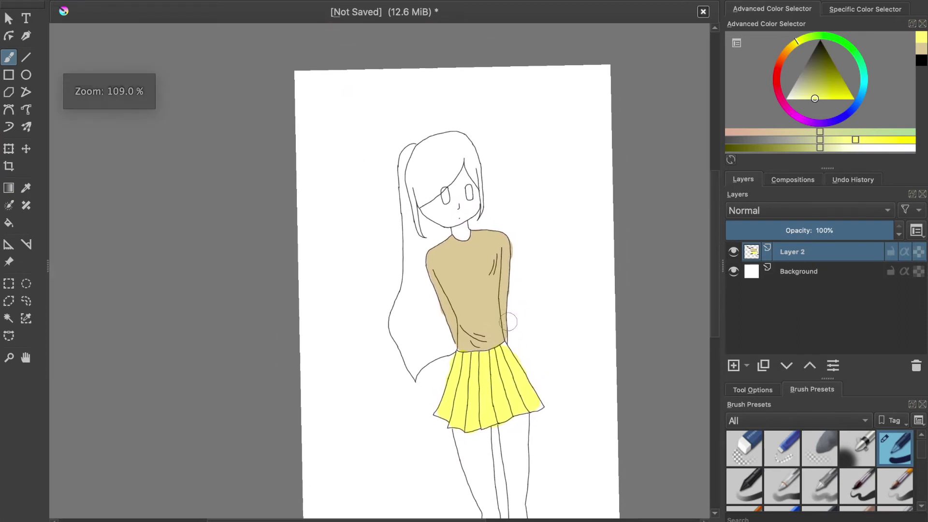
Undo the yellow paint strokes on the skirt.
{"action": "key", "text": "ctrl+z"}
{"action": "key", "text": "ctrl+z"}
{"action": "key", "text": "ctrl+z"}
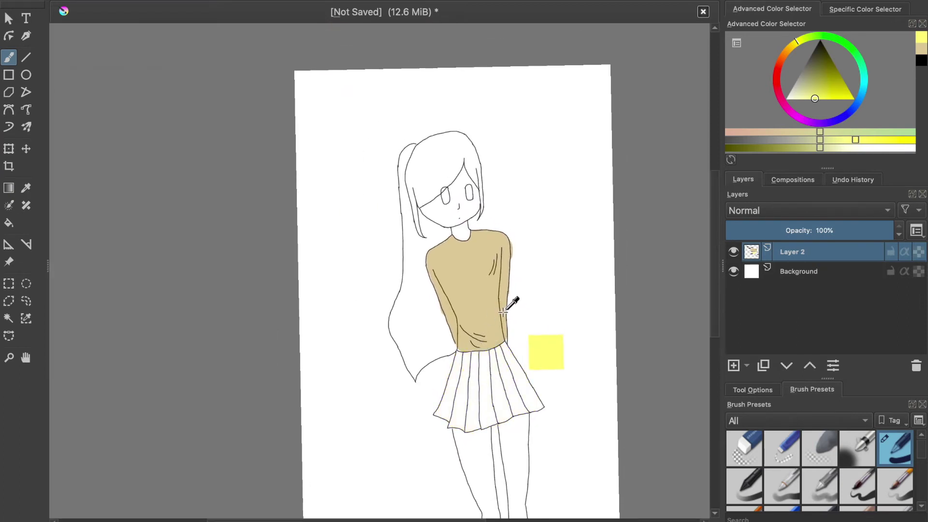
{"action": "scroll", "coordinate": [582, 265], "scroll_direction": "down", "scroll_amount": 2}
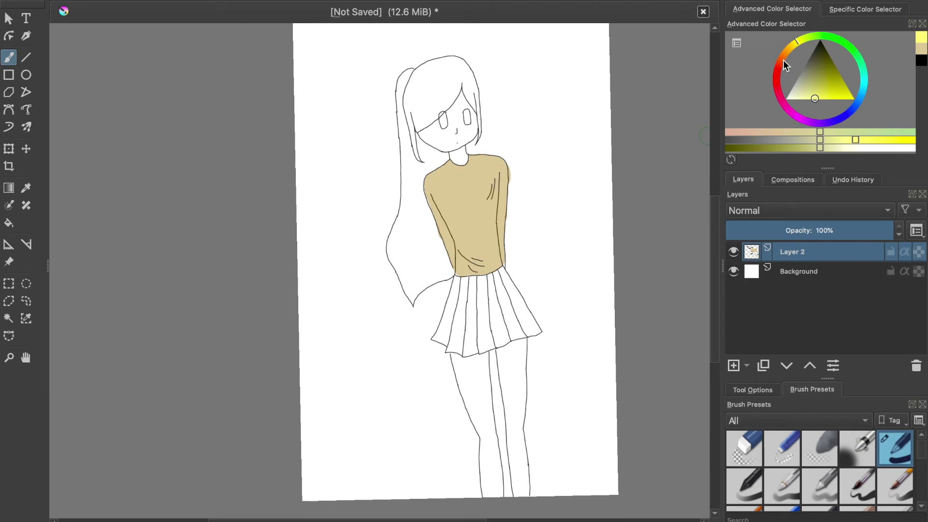
Change the paint color to a light magenta-pink and fill the pleated skirt with it from waist to hem.
{"action": "left_click", "coordinate": [793, 116]}
{"action": "left_click_drag", "start_coordinate": [807, 92], "coordinate": [800, 96]}
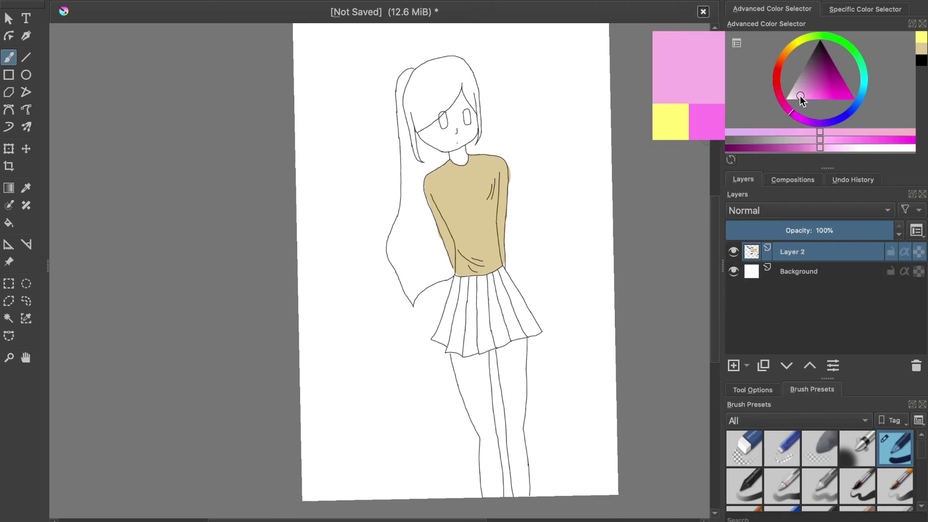
{"action": "scroll", "coordinate": [479, 311], "scroll_direction": "up", "scroll_amount": 3}
{"action": "mouse_move", "coordinate": [468, 319]}
{"action": "left_mouse_down"}
{"action": "mouse_move", "coordinate": [475, 288]}
{"action": "mouse_move", "coordinate": [458, 263]}
{"action": "mouse_move", "coordinate": [514, 266]}
{"action": "left_mouse_up"}
{"action": "scroll", "coordinate": [416, 329], "scroll_direction": "up", "scroll_amount": 3}
{"action": "mouse_move", "coordinate": [478, 233]}
{"action": "left_mouse_down"}
{"action": "mouse_move", "coordinate": [452, 192]}
{"action": "mouse_move", "coordinate": [443, 196]}
{"action": "mouse_move", "coordinate": [428, 289]}
{"action": "mouse_move", "coordinate": [385, 370]}
{"action": "mouse_move", "coordinate": [410, 397]}
{"action": "mouse_move", "coordinate": [434, 408]}
{"action": "mouse_move", "coordinate": [496, 403]}
{"action": "mouse_move", "coordinate": [469, 422]}
{"action": "mouse_move", "coordinate": [528, 401]}
{"action": "mouse_move", "coordinate": [521, 410]}
{"action": "mouse_move", "coordinate": [593, 369]}
{"action": "mouse_move", "coordinate": [547, 282]}
{"action": "mouse_move", "coordinate": [456, 306]}
{"action": "mouse_move", "coordinate": [464, 355]}
{"action": "mouse_move", "coordinate": [578, 250]}
{"action": "mouse_move", "coordinate": [576, 204]}
{"action": "mouse_move", "coordinate": [600, 166]}
{"action": "mouse_move", "coordinate": [672, 308]}
{"action": "mouse_move", "coordinate": [640, 237]}
{"action": "mouse_move", "coordinate": [656, 276]}
{"action": "mouse_move", "coordinate": [647, 296]}
{"action": "mouse_move", "coordinate": [594, 295]}
{"action": "mouse_move", "coordinate": [596, 366]}
{"action": "mouse_move", "coordinate": [569, 400]}
{"action": "mouse_move", "coordinate": [642, 357]}
{"action": "mouse_move", "coordinate": [617, 354]}
{"action": "mouse_move", "coordinate": [665, 361]}
{"action": "mouse_move", "coordinate": [624, 347]}
{"action": "mouse_move", "coordinate": [615, 333]}
{"action": "mouse_move", "coordinate": [634, 350]}
{"action": "mouse_move", "coordinate": [603, 369]}
{"action": "left_mouse_up"}
{"action": "scroll", "coordinate": [629, 351], "scroll_direction": "right", "scroll_amount": 2}
{"action": "scroll", "coordinate": [653, 357], "scroll_direction": "right", "scroll_amount": 1}
{"action": "scroll", "coordinate": [500, 302], "scroll_direction": "down", "scroll_amount": 1}
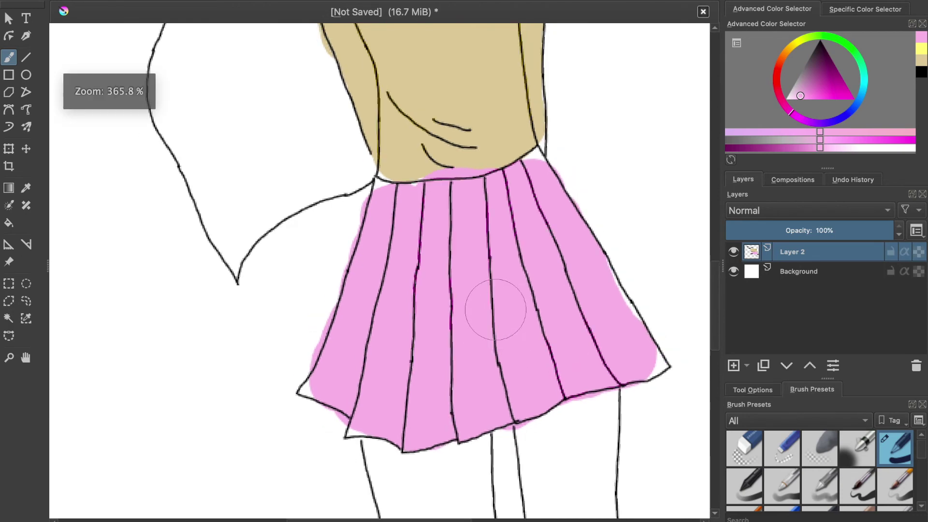
Try a light salmon-pink on the fringe and upper ponytail, undoing the strokes.
{"action": "scroll", "coordinate": [503, 305], "scroll_direction": "up", "scroll_amount": 4}
{"action": "scroll", "coordinate": [504, 304], "scroll_direction": "down", "scroll_amount": 6}
{"action": "scroll", "coordinate": [492, 306], "scroll_direction": "up", "scroll_amount": 2}
{"action": "scroll", "coordinate": [508, 321], "scroll_direction": "up", "scroll_amount": 5}
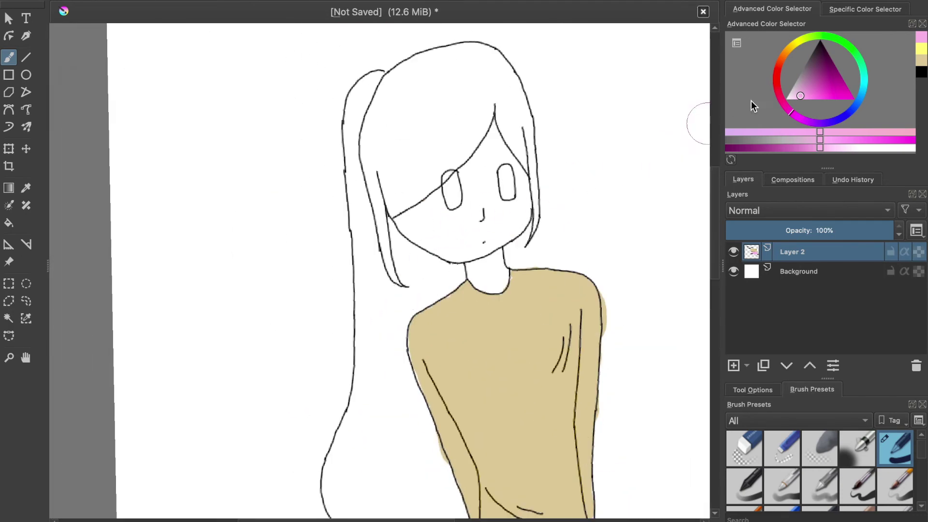
{"action": "left_click_drag", "start_coordinate": [782, 74], "coordinate": [779, 68]}
{"action": "mouse_move", "coordinate": [414, 109]}
{"action": "left_mouse_down"}
{"action": "mouse_move", "coordinate": [389, 104]}
{"action": "mouse_move", "coordinate": [381, 126]}
{"action": "mouse_move", "coordinate": [395, 184]}
{"action": "mouse_move", "coordinate": [409, 157]}
{"action": "mouse_move", "coordinate": [380, 198]}
{"action": "left_mouse_up"}
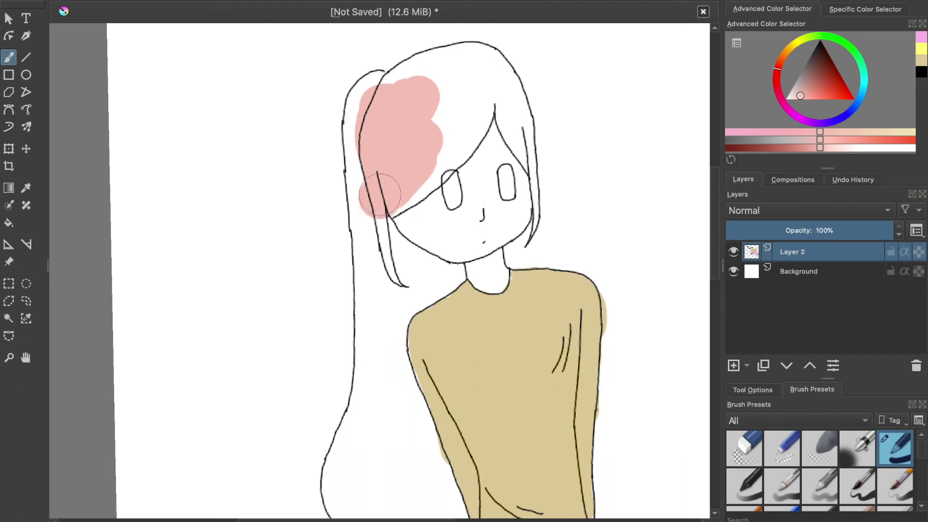
{"action": "mouse_move", "coordinate": [380, 91]}
{"action": "left_mouse_down"}
{"action": "mouse_move", "coordinate": [369, 181]}
{"action": "mouse_move", "coordinate": [382, 362]}
{"action": "left_mouse_up"}
{"action": "scroll", "coordinate": [396, 276], "scroll_direction": "down", "scroll_amount": 3}
{"action": "scroll", "coordinate": [387, 259], "scroll_direction": "up", "scroll_amount": 2}
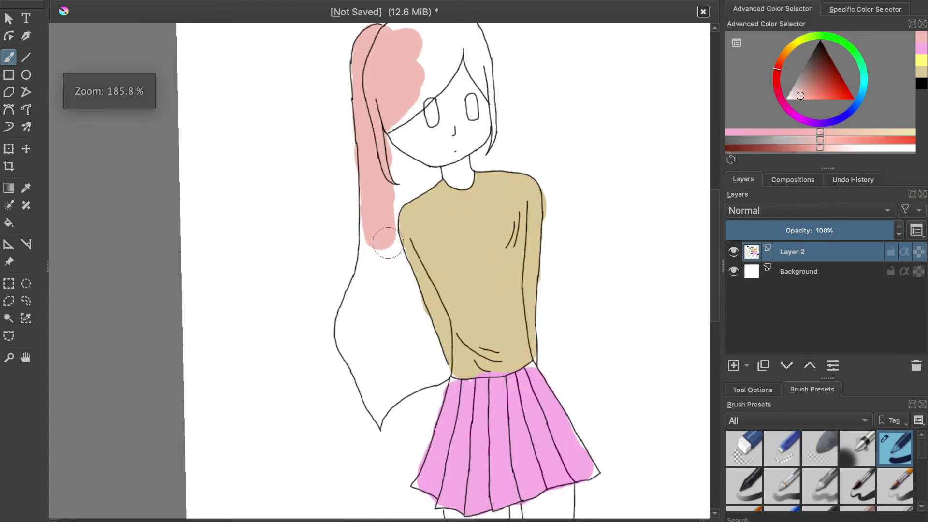
{"action": "key", "text": "ctrl+z"}
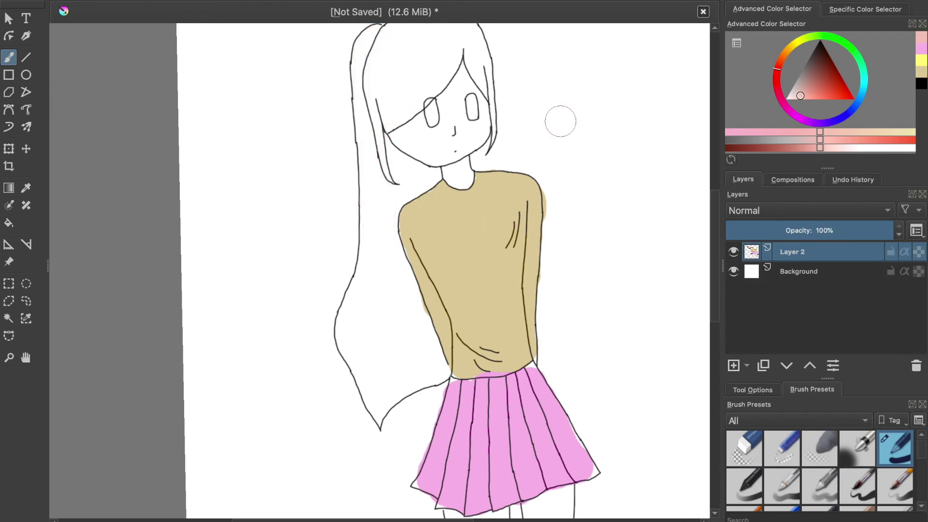
Try a light yellow as the hair color with a short stroke on the head and undo it.
{"action": "left_click", "coordinate": [798, 47]}
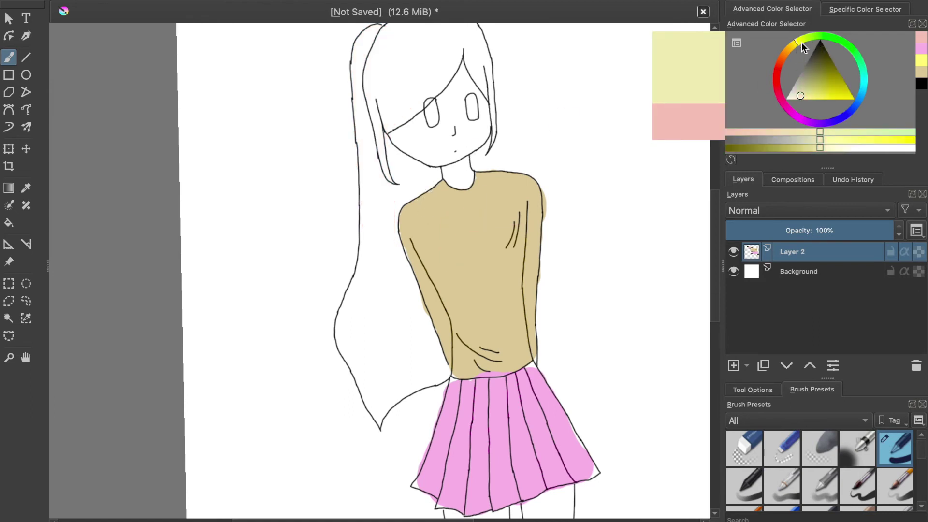
{"action": "left_click", "coordinate": [838, 140]}
{"action": "left_click_drag", "start_coordinate": [388, 62], "coordinate": [386, 68]}
{"action": "key", "text": "ctrl+z"}
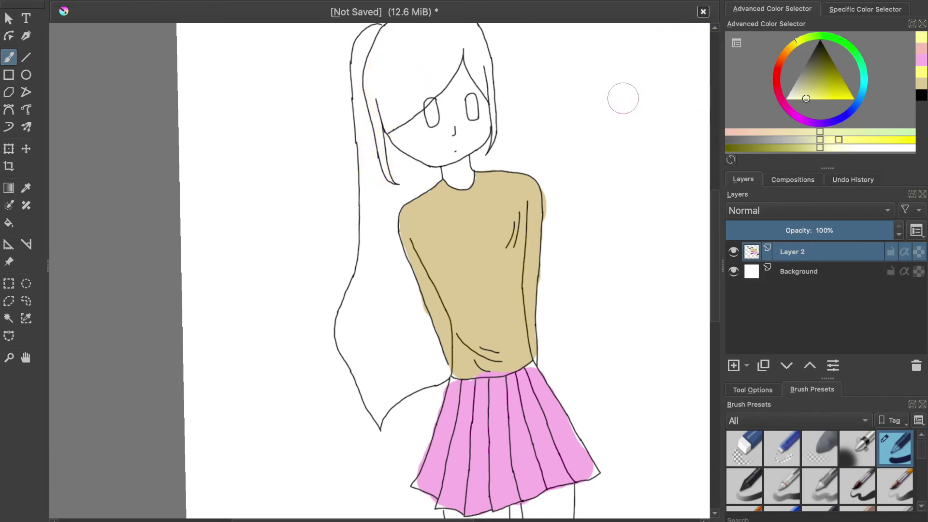
Switch the paint color to a dark olive-grey and fill the upper ponytail, the crown and the large side-swept fringe.
{"action": "left_click_drag", "start_coordinate": [817, 61], "coordinate": [821, 50]}
{"action": "mouse_move", "coordinate": [821, 54]}
{"action": "left_mouse_down"}
{"action": "mouse_move", "coordinate": [807, 52]}
{"action": "mouse_move", "coordinate": [779, 76]}
{"action": "left_mouse_up"}
{"action": "mouse_move", "coordinate": [373, 76]}
{"action": "left_mouse_down"}
{"action": "mouse_move", "coordinate": [368, 112]}
{"action": "mouse_move", "coordinate": [372, 70]}
{"action": "left_mouse_up"}
{"action": "scroll", "coordinate": [398, 81], "scroll_direction": "up", "scroll_amount": 2}
{"action": "scroll", "coordinate": [396, 97], "scroll_direction": "up", "scroll_amount": 4}
{"action": "left_click_drag", "start_coordinate": [407, 149], "coordinate": [366, 208]}
{"action": "mouse_move", "coordinate": [366, 246]}
{"action": "left_mouse_down"}
{"action": "mouse_move", "coordinate": [376, 334]}
{"action": "mouse_move", "coordinate": [374, 317]}
{"action": "left_mouse_up"}
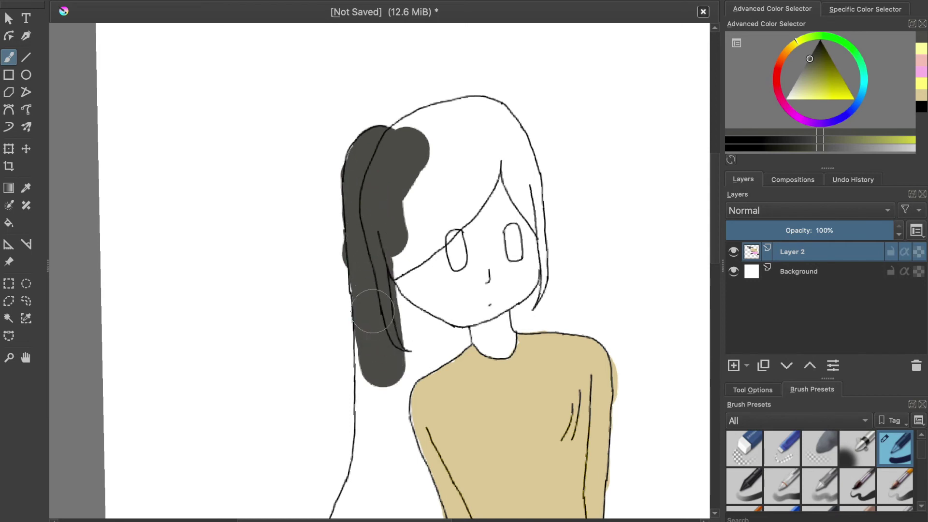
{"action": "mouse_move", "coordinate": [391, 256]}
{"action": "left_mouse_down"}
{"action": "mouse_move", "coordinate": [433, 227]}
{"action": "mouse_move", "coordinate": [472, 175]}
{"action": "mouse_move", "coordinate": [446, 166]}
{"action": "mouse_move", "coordinate": [384, 184]}
{"action": "mouse_move", "coordinate": [370, 159]}
{"action": "mouse_move", "coordinate": [364, 165]}
{"action": "mouse_move", "coordinate": [396, 193]}
{"action": "mouse_move", "coordinate": [413, 183]}
{"action": "mouse_move", "coordinate": [404, 147]}
{"action": "mouse_move", "coordinate": [414, 131]}
{"action": "mouse_move", "coordinate": [494, 126]}
{"action": "left_mouse_up"}
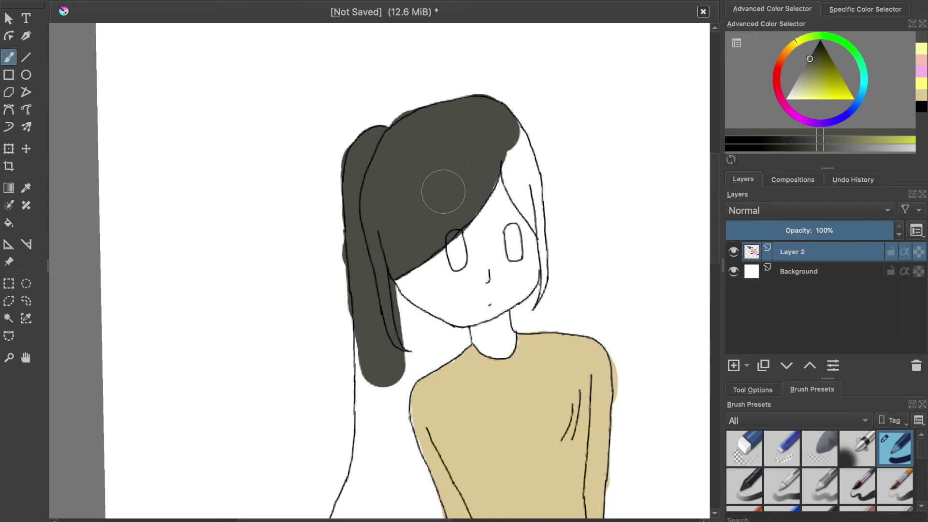
Continue the dark grey fill down the ponytail and across its wide lower part toward the skirt's waist.
{"action": "scroll", "coordinate": [443, 192], "scroll_direction": "down", "scroll_amount": 5}
{"action": "mouse_move", "coordinate": [389, 215]}
{"action": "left_mouse_down"}
{"action": "mouse_move", "coordinate": [391, 316]}
{"action": "mouse_move", "coordinate": [400, 284]}
{"action": "left_mouse_up"}
{"action": "scroll", "coordinate": [401, 295], "scroll_direction": "down", "scroll_amount": 5}
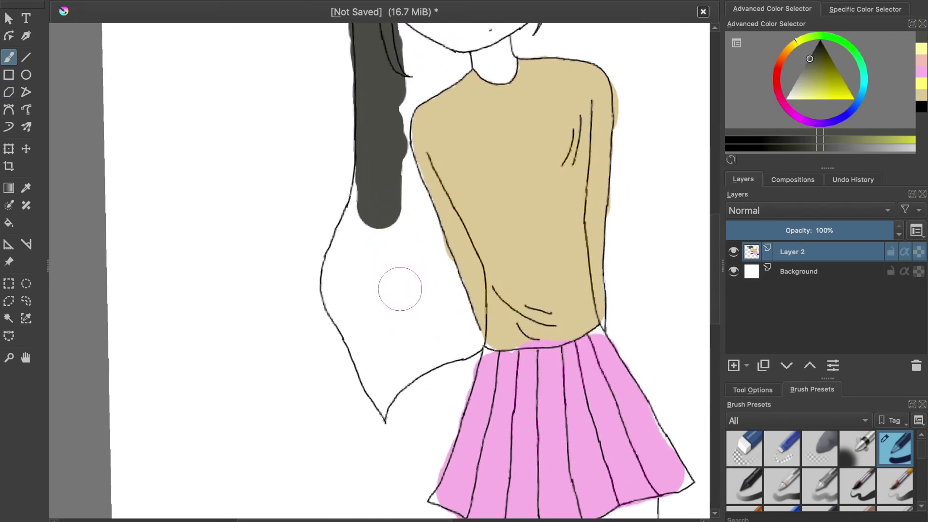
{"action": "mouse_move", "coordinate": [370, 180]}
{"action": "left_mouse_down"}
{"action": "mouse_move", "coordinate": [366, 239]}
{"action": "mouse_move", "coordinate": [343, 261]}
{"action": "mouse_move", "coordinate": [348, 303]}
{"action": "mouse_move", "coordinate": [339, 284]}
{"action": "mouse_move", "coordinate": [367, 339]}
{"action": "mouse_move", "coordinate": [392, 266]}
{"action": "mouse_move", "coordinate": [411, 306]}
{"action": "mouse_move", "coordinate": [394, 368]}
{"action": "mouse_move", "coordinate": [437, 342]}
{"action": "mouse_move", "coordinate": [439, 307]}
{"action": "mouse_move", "coordinate": [403, 265]}
{"action": "left_mouse_up"}
{"action": "scroll", "coordinate": [404, 265], "scroll_direction": "up", "scroll_amount": 2}
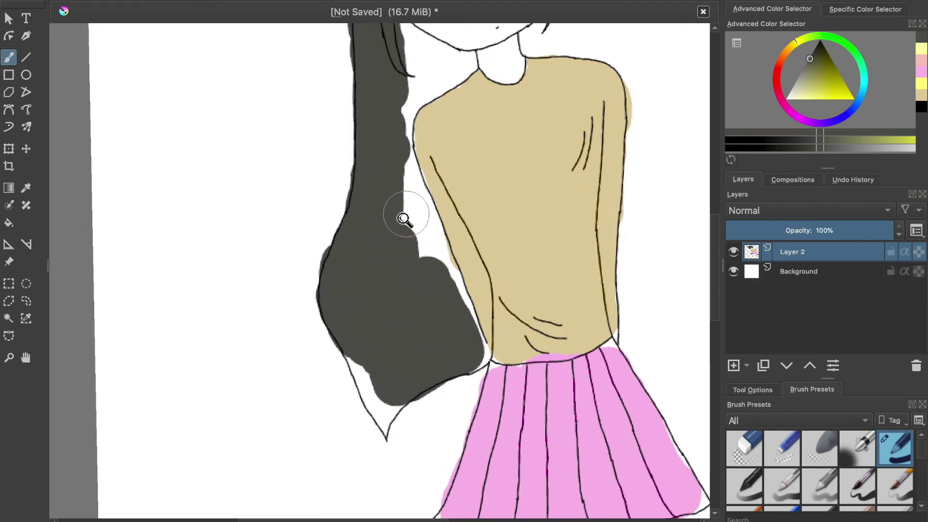
Fill the white gaps between the ponytail and the sleeve, shoulder, neck and jawline with dark grey.
{"action": "mouse_move", "coordinate": [400, 201]}
{"action": "left_mouse_down"}
{"action": "mouse_move", "coordinate": [425, 284]}
{"action": "mouse_move", "coordinate": [466, 352]}
{"action": "mouse_move", "coordinate": [498, 440]}
{"action": "left_mouse_up"}
{"action": "scroll", "coordinate": [433, 305], "scroll_direction": "down", "scroll_amount": 3}
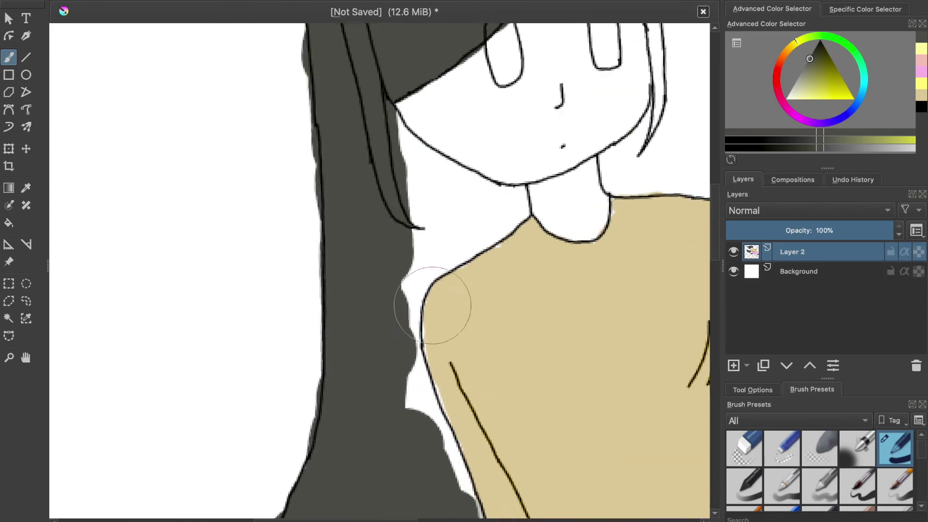
{"action": "mouse_move", "coordinate": [408, 285]}
{"action": "left_mouse_down"}
{"action": "mouse_move", "coordinate": [389, 305]}
{"action": "mouse_move", "coordinate": [399, 275]}
{"action": "mouse_move", "coordinate": [387, 372]}
{"action": "mouse_move", "coordinate": [411, 502]}
{"action": "left_mouse_up"}
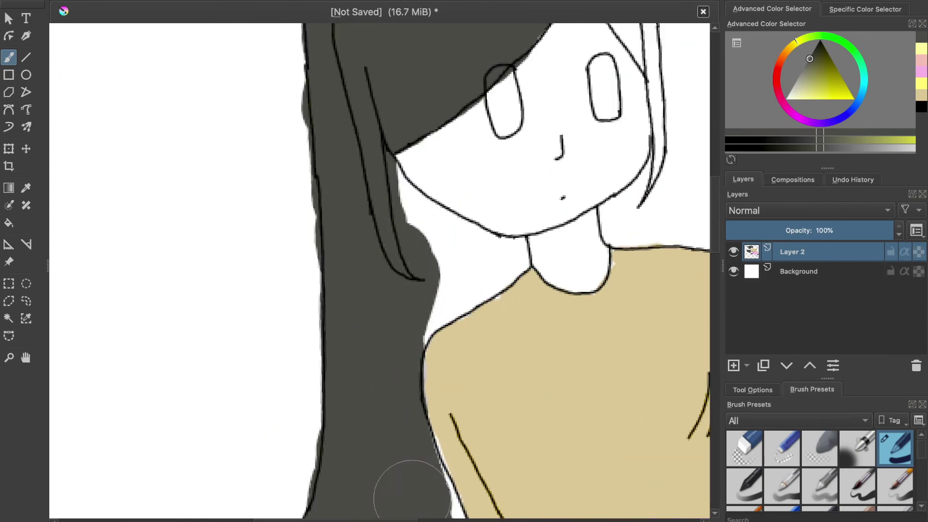
{"action": "scroll", "coordinate": [411, 474], "scroll_direction": "down", "scroll_amount": 10}
{"action": "scroll", "coordinate": [367, 270], "scroll_direction": "up", "scroll_amount": 8}
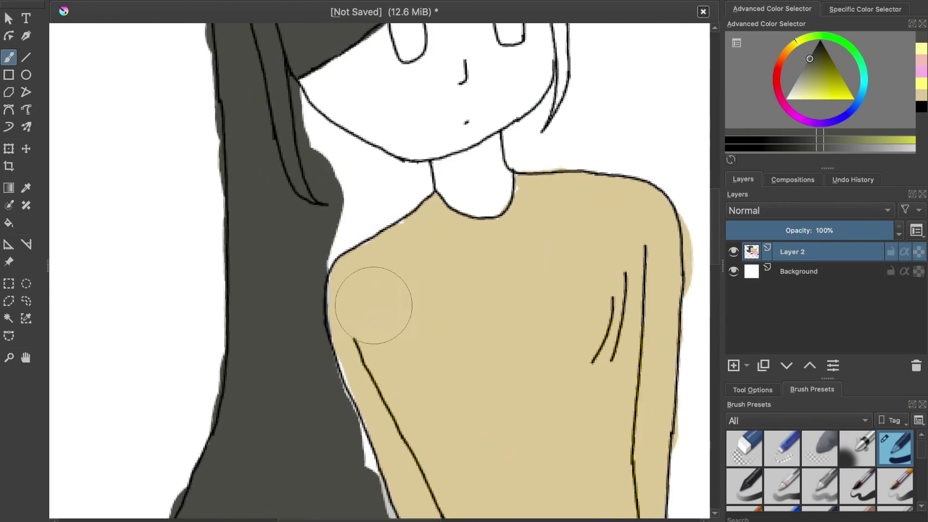
{"action": "scroll", "coordinate": [360, 348], "scroll_direction": "down", "scroll_amount": 2}
{"action": "scroll", "coordinate": [353, 416], "scroll_direction": "down", "scroll_amount": 2}
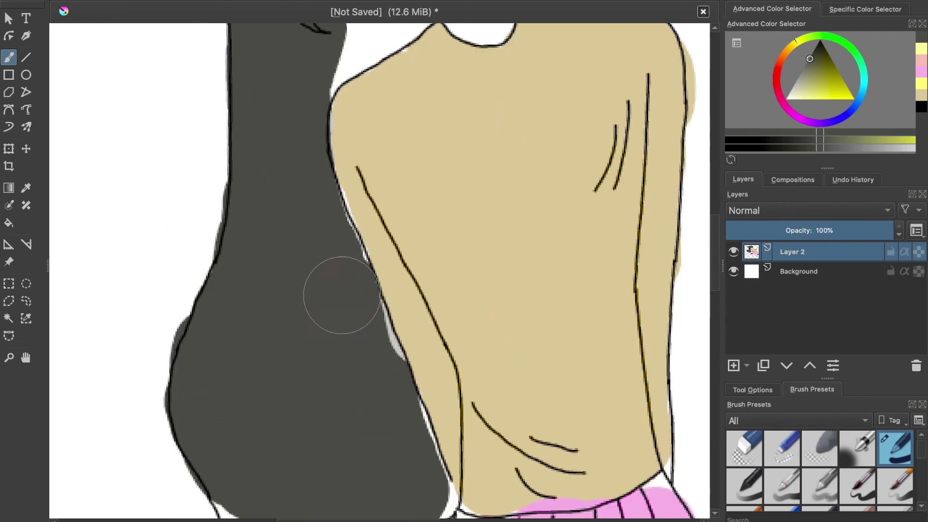
{"action": "scroll", "coordinate": [321, 252], "scroll_direction": "up", "scroll_amount": 6}
{"action": "scroll", "coordinate": [352, 269], "scroll_direction": "up", "scroll_amount": 2, "text": "ctrl"}
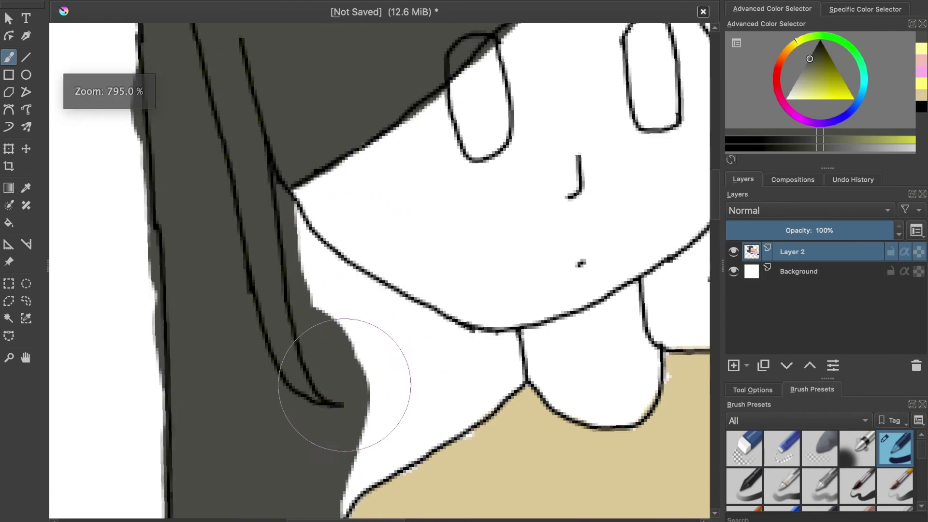
{"action": "mouse_move", "coordinate": [326, 426]}
{"action": "left_mouse_down"}
{"action": "mouse_move", "coordinate": [302, 464]}
{"action": "mouse_move", "coordinate": [345, 417]}
{"action": "mouse_move", "coordinate": [422, 379]}
{"action": "mouse_move", "coordinate": [369, 400]}
{"action": "mouse_move", "coordinate": [345, 422]}
{"action": "mouse_move", "coordinate": [356, 425]}
{"action": "mouse_move", "coordinate": [381, 406]}
{"action": "mouse_move", "coordinate": [335, 336]}
{"action": "mouse_move", "coordinate": [265, 285]}
{"action": "mouse_move", "coordinate": [251, 251]}
{"action": "mouse_move", "coordinate": [336, 329]}
{"action": "mouse_move", "coordinate": [425, 370]}
{"action": "mouse_move", "coordinate": [485, 373]}
{"action": "mouse_move", "coordinate": [466, 357]}
{"action": "mouse_move", "coordinate": [507, 348]}
{"action": "mouse_move", "coordinate": [450, 416]}
{"action": "left_mouse_up"}
Examine the edges of the dark hair fill along the fringe and jawline for spill over the outlines.
{"action": "scroll", "coordinate": [432, 394], "scroll_direction": "down", "scroll_amount": 5}
{"action": "scroll", "coordinate": [432, 394], "scroll_direction": "down", "scroll_amount": 4}
{"action": "scroll", "coordinate": [435, 334], "scroll_direction": "down", "scroll_amount": 3}
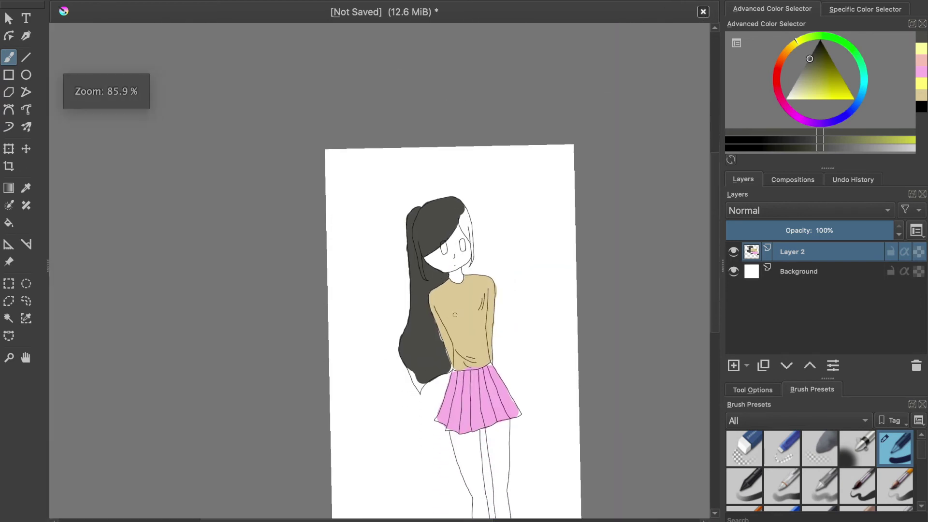
{"action": "scroll", "coordinate": [436, 234], "scroll_direction": "up", "scroll_amount": 2}
{"action": "scroll", "coordinate": [436, 234], "scroll_direction": "up", "scroll_amount": 6}
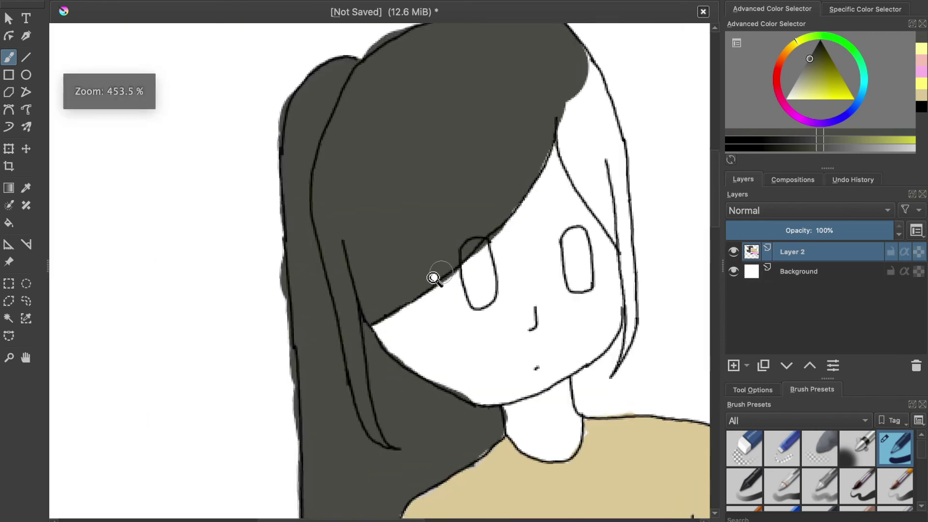
{"action": "scroll", "coordinate": [460, 393], "scroll_direction": "down", "scroll_amount": 2}
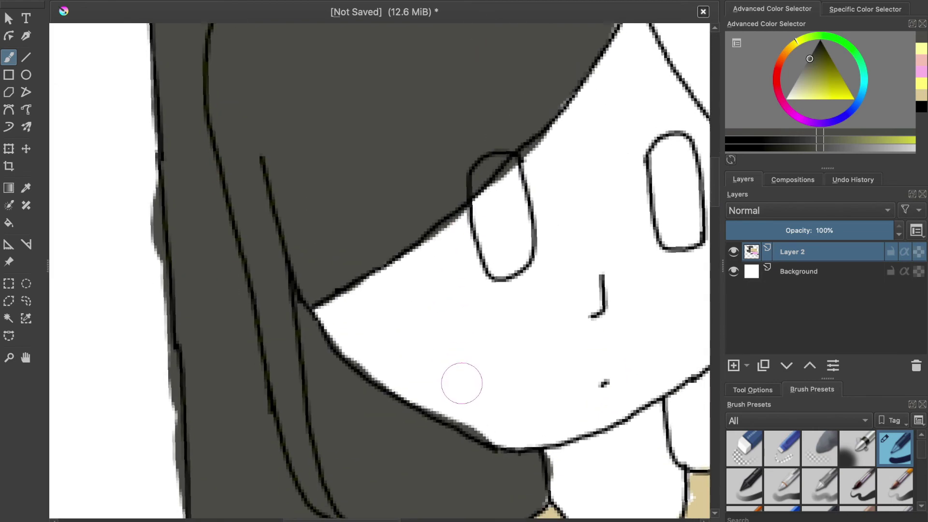
{"action": "scroll", "coordinate": [489, 390], "scroll_direction": "up", "scroll_amount": 3}
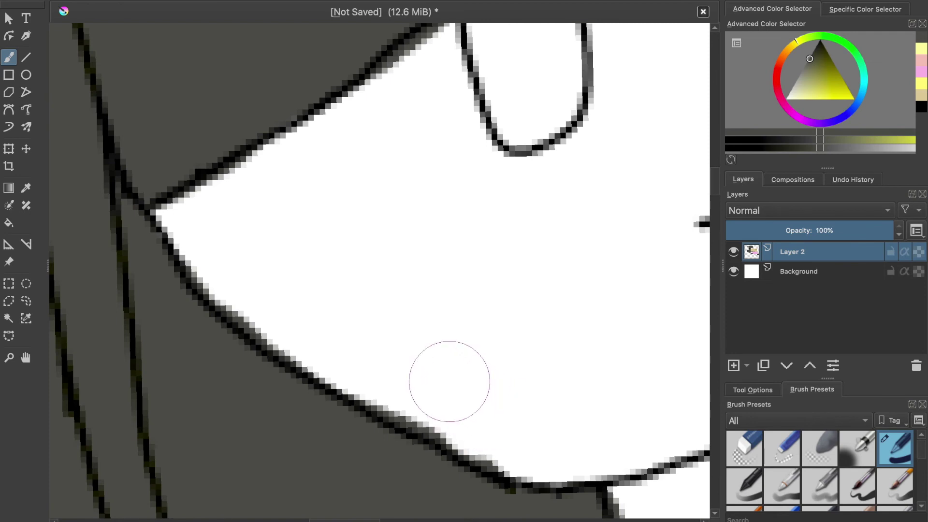
{"action": "scroll", "coordinate": [440, 291], "scroll_direction": "down", "scroll_amount": 6}
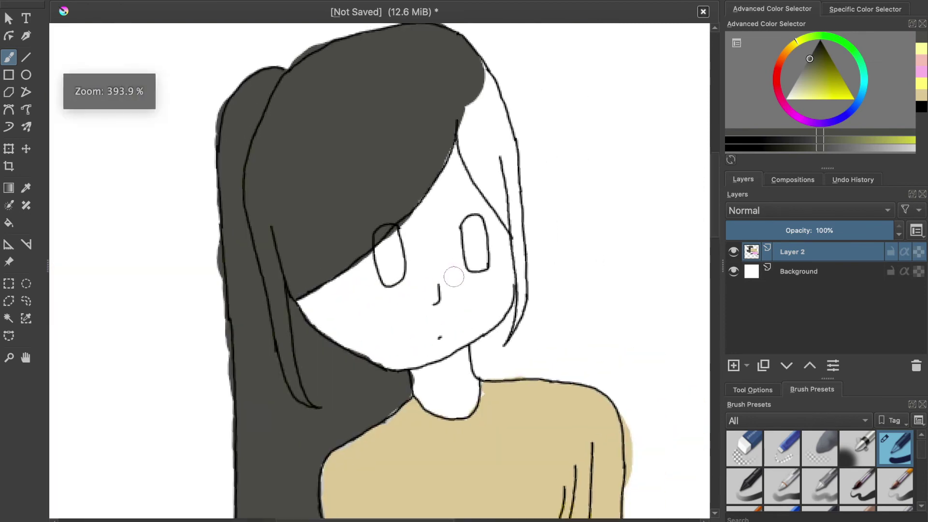
Extend the dark grey hair fill past the parting and along the outer edge of the head beside it.
{"action": "scroll", "coordinate": [410, 147], "scroll_direction": "up", "scroll_amount": 5}
{"action": "mouse_move", "coordinate": [410, 147]}
{"action": "left_mouse_down"}
{"action": "mouse_move", "coordinate": [418, 110]}
{"action": "mouse_move", "coordinate": [438, 178]}
{"action": "mouse_move", "coordinate": [418, 172]}
{"action": "mouse_move", "coordinate": [421, 186]}
{"action": "mouse_move", "coordinate": [446, 199]}
{"action": "mouse_move", "coordinate": [453, 118]}
{"action": "left_mouse_up"}
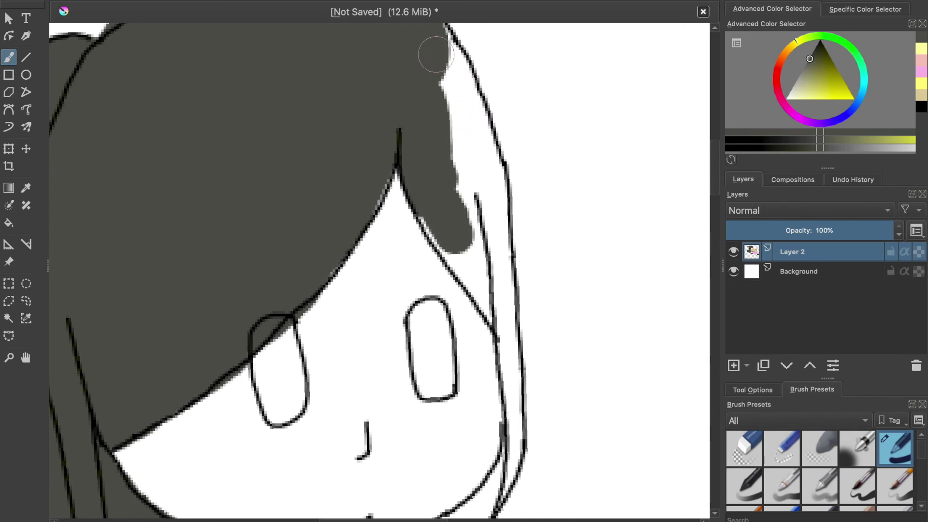
{"action": "mouse_move", "coordinate": [440, 54]}
{"action": "left_mouse_down"}
{"action": "mouse_move", "coordinate": [447, 66]}
{"action": "mouse_move", "coordinate": [433, 42]}
{"action": "left_mouse_up"}
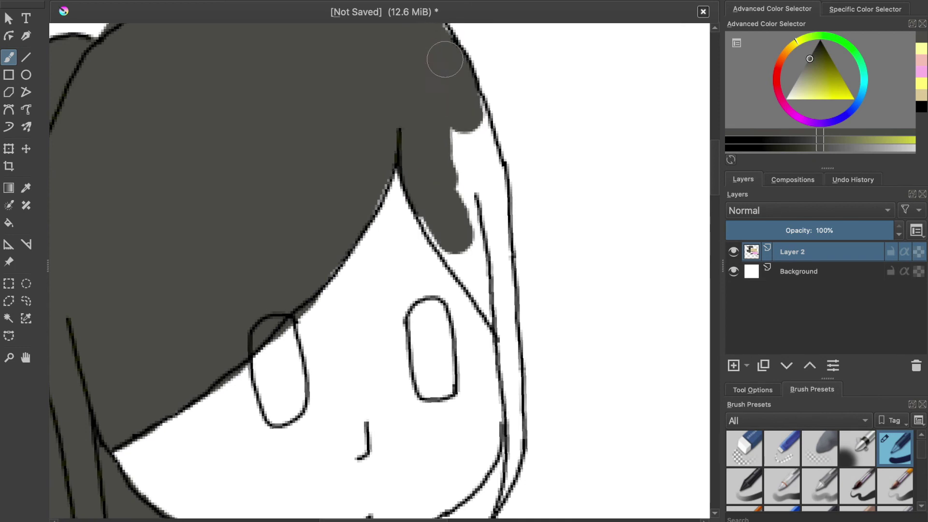
{"action": "left_click_drag", "start_coordinate": [468, 115], "coordinate": [481, 169]}
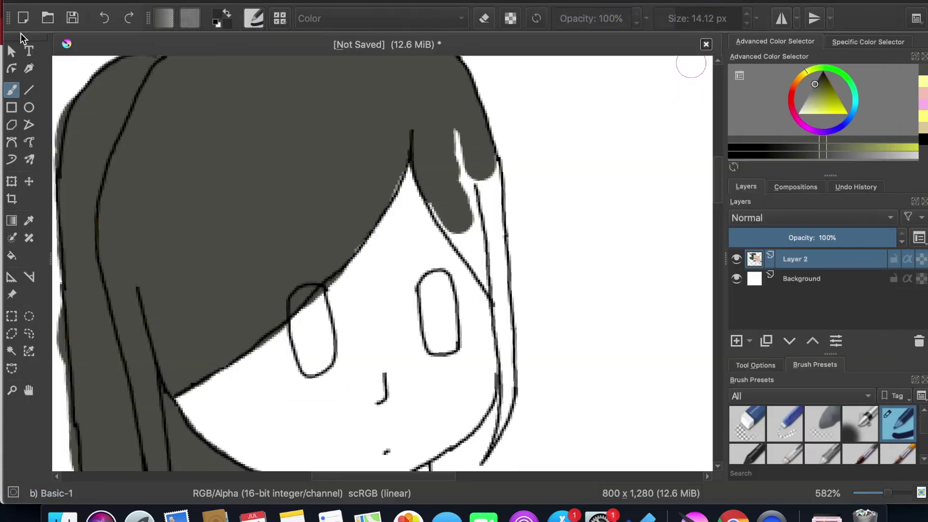
{"action": "left_click", "coordinate": [20, 32]}
{"action": "left_click", "coordinate": [43, 1]}
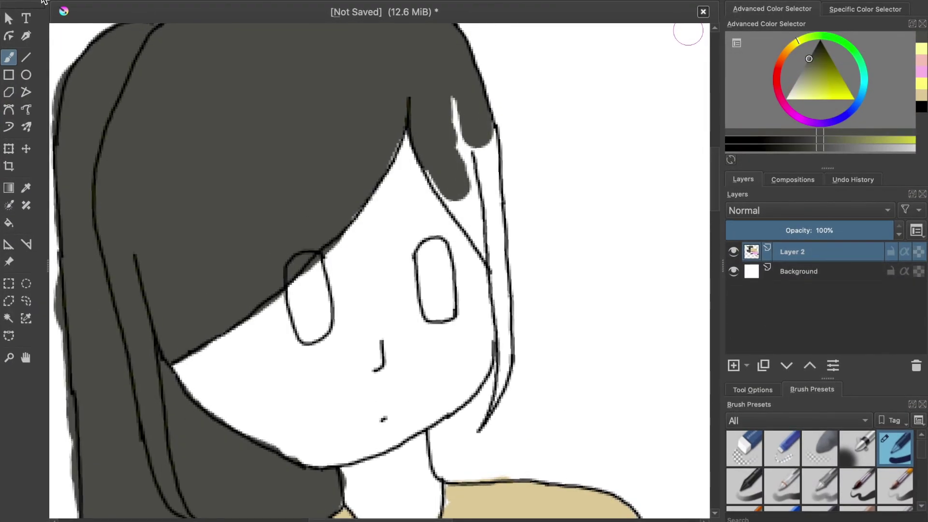
Fill the remaining white areas of the hair section between the parting and the thin side lock with dark grey.
{"action": "scroll", "coordinate": [391, 184], "scroll_direction": "up", "scroll_amount": 2}
{"action": "scroll", "coordinate": [453, 169], "scroll_direction": "up", "scroll_amount": 2}
{"action": "mouse_move", "coordinate": [492, 102]}
{"action": "left_mouse_down"}
{"action": "mouse_move", "coordinate": [513, 264]}
{"action": "mouse_move", "coordinate": [477, 278]}
{"action": "mouse_move", "coordinate": [435, 240]}
{"action": "left_mouse_up"}
{"action": "mouse_move", "coordinate": [325, 154]}
{"action": "left_mouse_down"}
{"action": "mouse_move", "coordinate": [307, 129]}
{"action": "mouse_move", "coordinate": [273, 227]}
{"action": "left_mouse_up"}
{"action": "left_click_drag", "start_coordinate": [460, 235], "coordinate": [436, 178]}
{"action": "scroll", "coordinate": [455, 136], "scroll_direction": "down", "scroll_amount": 5}
{"action": "scroll", "coordinate": [455, 135], "scroll_direction": "right", "scroll_amount": 2}
{"action": "scroll", "coordinate": [472, 93], "scroll_direction": "up", "scroll_amount": 4}
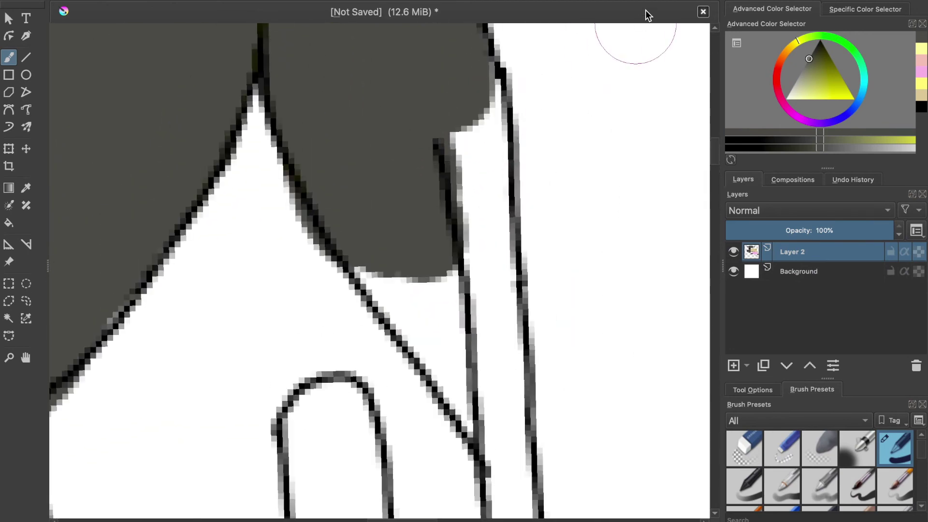
{"action": "mouse_move", "coordinate": [462, 130]}
{"action": "left_mouse_down"}
{"action": "mouse_move", "coordinate": [446, 115]}
{"action": "mouse_move", "coordinate": [499, 79]}
{"action": "left_mouse_up"}
{"action": "mouse_move", "coordinate": [436, 165]}
{"action": "left_mouse_down"}
{"action": "mouse_move", "coordinate": [436, 140]}
{"action": "mouse_move", "coordinate": [474, 284]}
{"action": "mouse_move", "coordinate": [410, 269]}
{"action": "mouse_move", "coordinate": [365, 216]}
{"action": "mouse_move", "coordinate": [479, 379]}
{"action": "mouse_move", "coordinate": [464, 290]}
{"action": "mouse_move", "coordinate": [472, 222]}
{"action": "mouse_move", "coordinate": [479, 362]}
{"action": "left_mouse_up"}
Fill the thin side lock beside the face with dark grey down to its pointed tip.
{"action": "scroll", "coordinate": [480, 300], "scroll_direction": "down", "scroll_amount": 10}
{"action": "scroll", "coordinate": [643, 49], "scroll_direction": "up", "scroll_amount": 3}
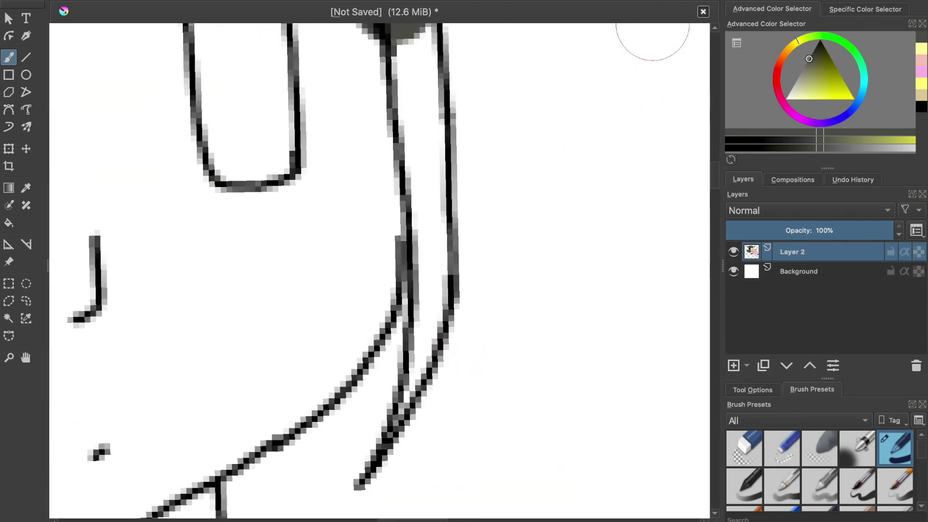
{"action": "scroll", "coordinate": [422, 114], "scroll_direction": "down", "scroll_amount": 3}
{"action": "scroll", "coordinate": [426, 126], "scroll_direction": "up", "scroll_amount": 3}
{"action": "scroll", "coordinate": [416, 111], "scroll_direction": "up", "scroll_amount": 2}
{"action": "mouse_move", "coordinate": [418, 96]}
{"action": "left_mouse_down"}
{"action": "mouse_move", "coordinate": [403, 207]}
{"action": "mouse_move", "coordinate": [409, 307]}
{"action": "mouse_move", "coordinate": [398, 223]}
{"action": "mouse_move", "coordinate": [397, 232]}
{"action": "mouse_move", "coordinate": [421, 386]}
{"action": "left_mouse_up"}
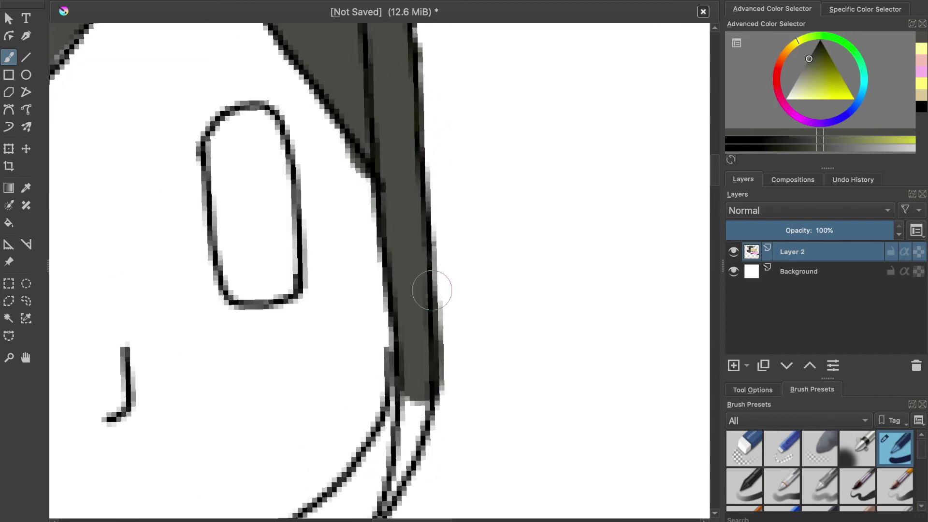
{"action": "scroll", "coordinate": [429, 270], "scroll_direction": "down", "scroll_amount": 5}
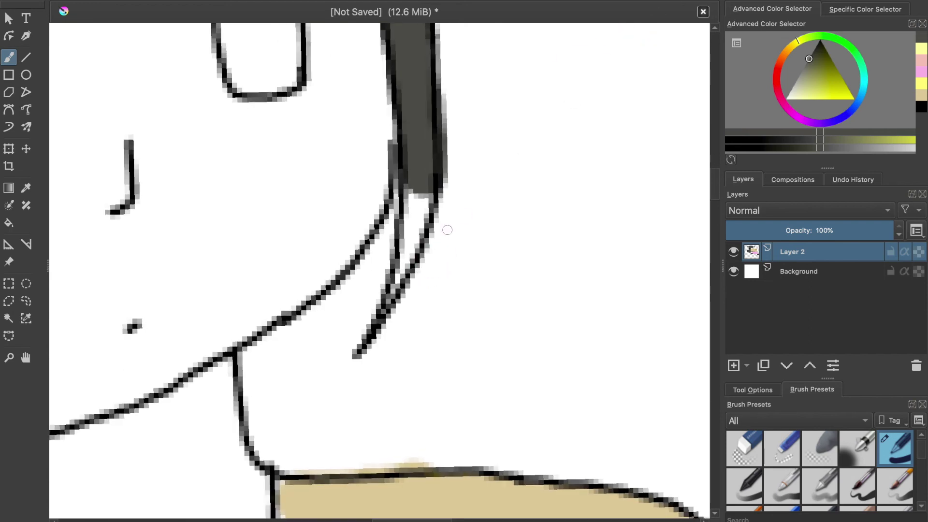
{"action": "mouse_move", "coordinate": [406, 217]}
{"action": "left_mouse_down"}
{"action": "mouse_move", "coordinate": [381, 307]}
{"action": "mouse_move", "coordinate": [416, 201]}
{"action": "left_mouse_up"}
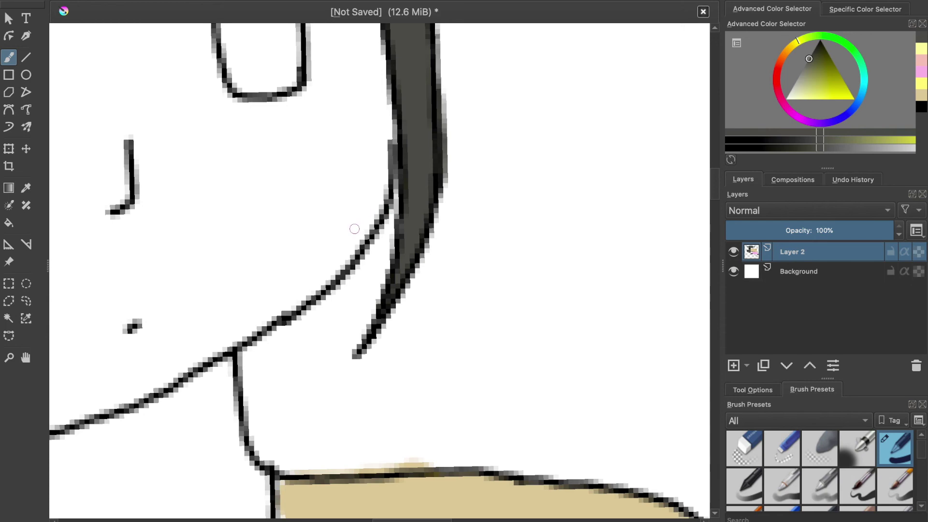
Extend the dark grey fill into the white pointed tip at the lower end of the ponytail.
{"action": "scroll", "coordinate": [353, 229], "scroll_direction": "down", "scroll_amount": 10}
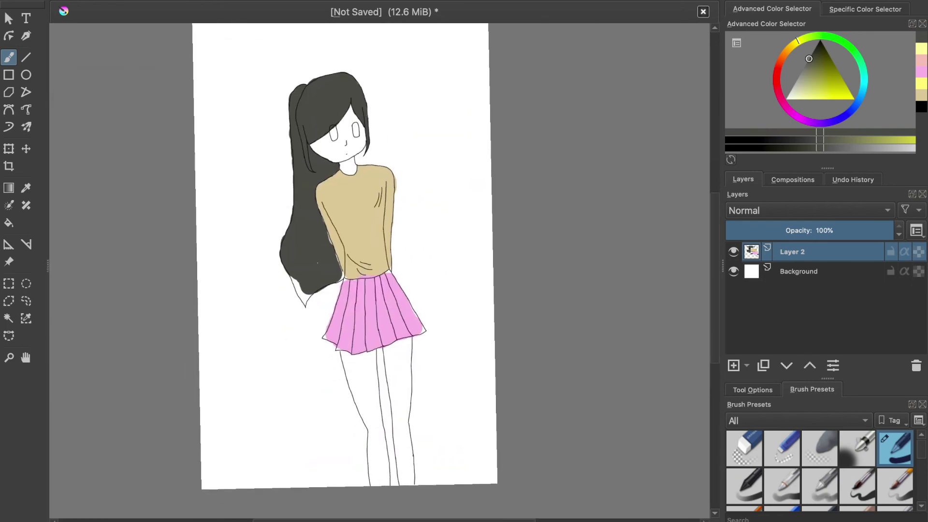
{"action": "scroll", "coordinate": [361, 232], "scroll_direction": "up", "scroll_amount": 8}
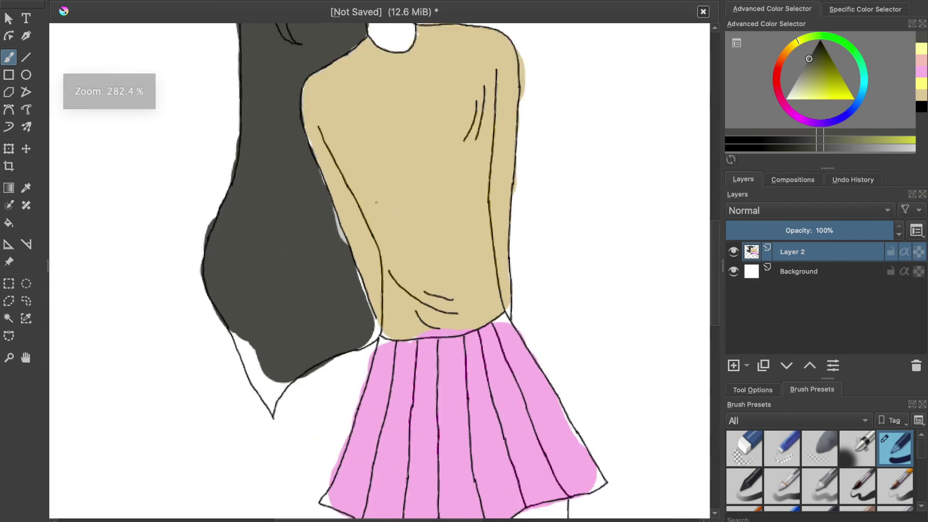
{"action": "scroll", "coordinate": [324, 271], "scroll_direction": "left", "scroll_amount": 8}
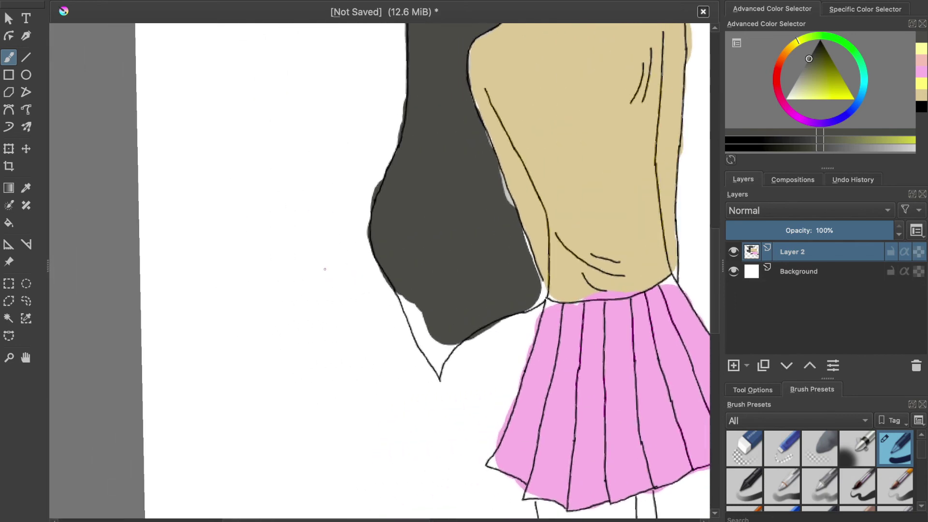
{"action": "scroll", "coordinate": [325, 269], "scroll_direction": "left", "scroll_amount": 2}
{"action": "scroll", "coordinate": [346, 251], "scroll_direction": "down", "scroll_amount": 8}
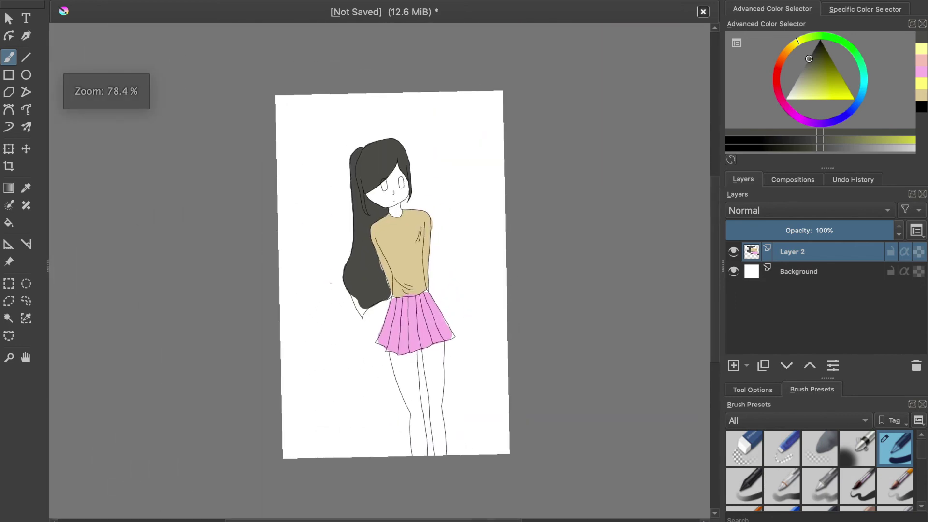
{"action": "scroll", "coordinate": [352, 236], "scroll_direction": "up", "scroll_amount": 5}
{"action": "scroll", "coordinate": [355, 327], "scroll_direction": "down", "scroll_amount": 10}
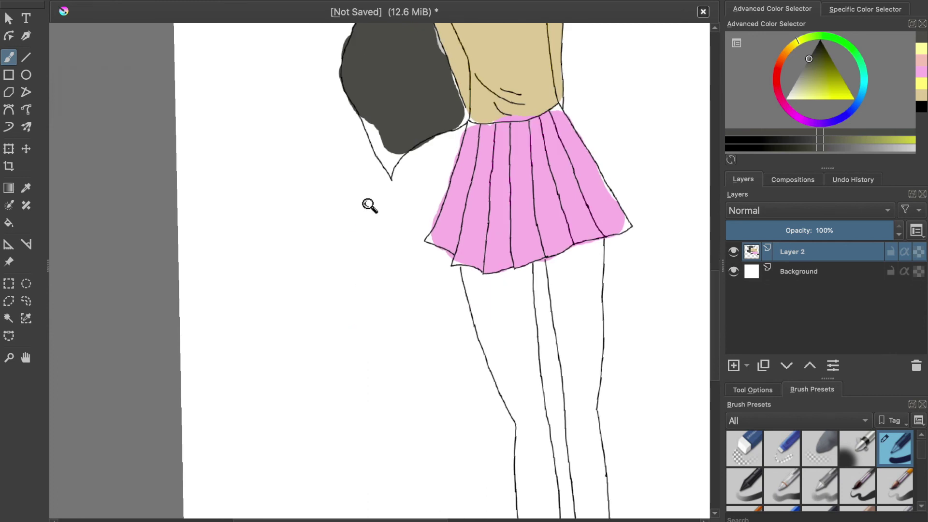
{"action": "scroll", "coordinate": [370, 205], "scroll_direction": "up", "scroll_amount": 3}
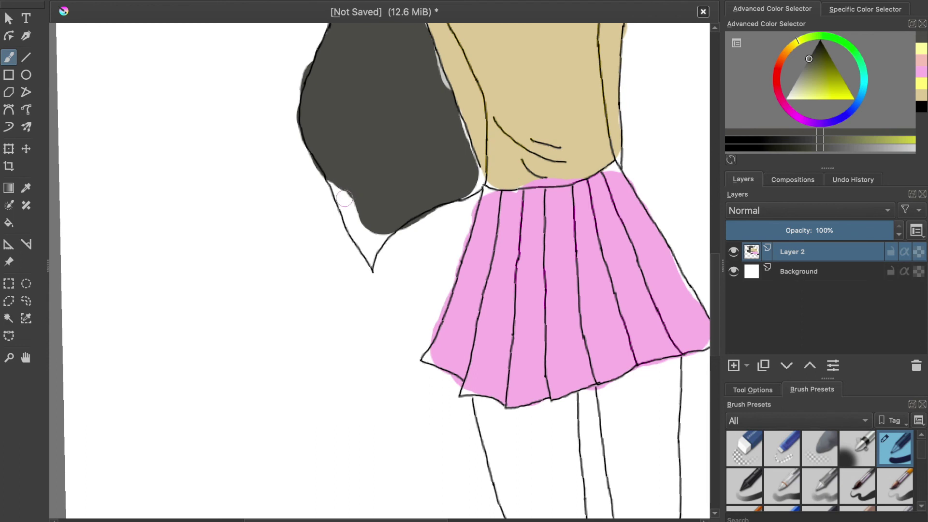
{"action": "scroll", "coordinate": [345, 199], "scroll_direction": "up", "scroll_amount": 4}
{"action": "mouse_move", "coordinate": [340, 198]}
{"action": "left_mouse_down"}
{"action": "mouse_move", "coordinate": [325, 163]}
{"action": "mouse_move", "coordinate": [366, 241]}
{"action": "mouse_move", "coordinate": [350, 215]}
{"action": "left_mouse_up"}
{"action": "mouse_move", "coordinate": [370, 264]}
{"action": "left_mouse_down"}
{"action": "mouse_move", "coordinate": [400, 323]}
{"action": "mouse_move", "coordinate": [399, 276]}
{"action": "left_mouse_up"}
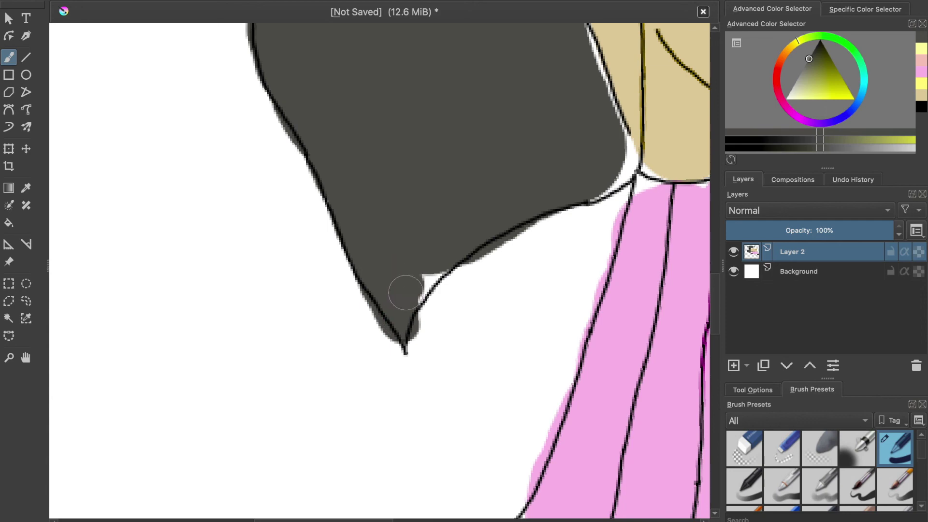
{"action": "scroll", "coordinate": [416, 221], "scroll_direction": "down", "scroll_amount": 4}
{"action": "left_click_drag", "start_coordinate": [415, 220], "coordinate": [359, 471]}
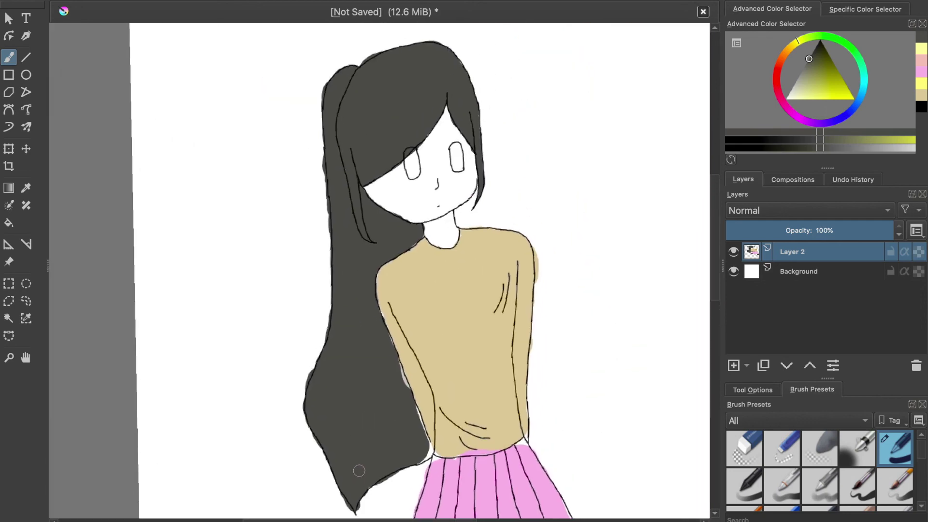
Choose a near-black color and fill the fully uncovered eye, the one beside the thin side lock, out to its outline.
{"action": "scroll", "coordinate": [382, 185], "scroll_direction": "up", "scroll_amount": 4}
{"action": "scroll", "coordinate": [459, 127], "scroll_direction": "up", "scroll_amount": 2}
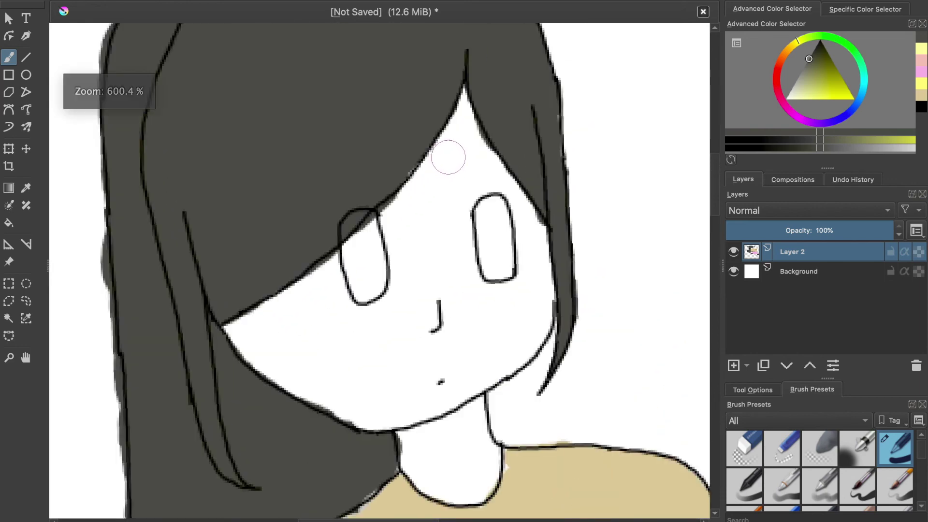
{"action": "mouse_move", "coordinate": [805, 41]}
{"action": "left_mouse_down"}
{"action": "mouse_move", "coordinate": [817, 46]}
{"action": "mouse_move", "coordinate": [825, 35]}
{"action": "mouse_move", "coordinate": [817, 49]}
{"action": "left_mouse_up"}
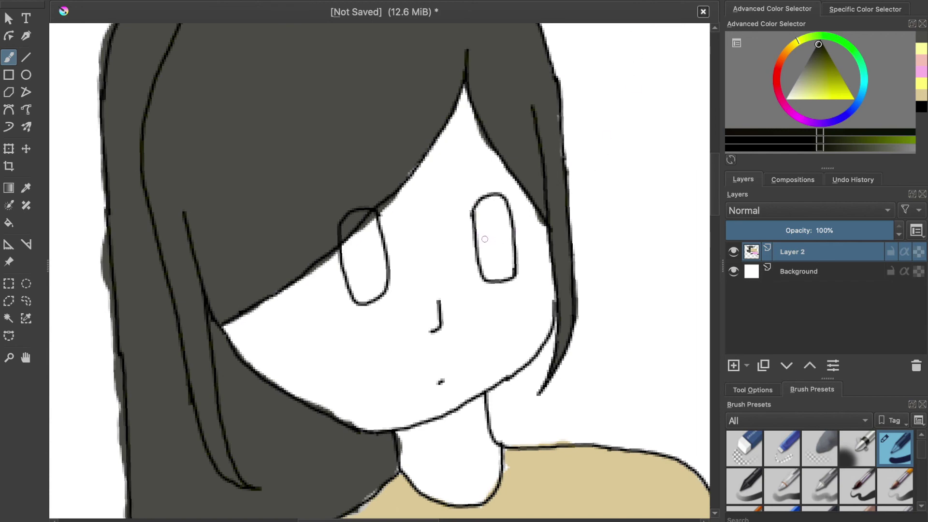
{"action": "scroll", "coordinate": [485, 238], "scroll_direction": "up", "scroll_amount": 6}
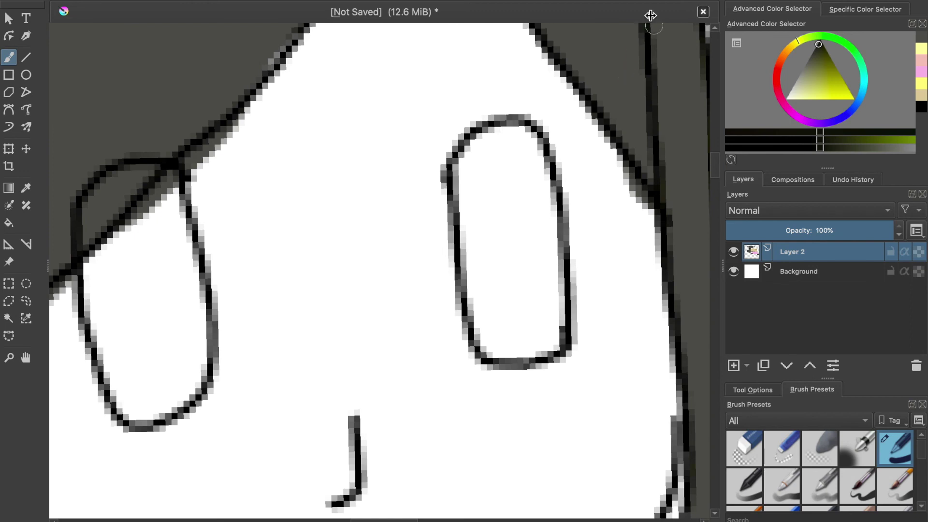
{"action": "mouse_move", "coordinate": [495, 159]}
{"action": "left_mouse_down"}
{"action": "mouse_move", "coordinate": [476, 169]}
{"action": "mouse_move", "coordinate": [474, 189]}
{"action": "mouse_move", "coordinate": [486, 311]}
{"action": "mouse_move", "coordinate": [503, 327]}
{"action": "mouse_move", "coordinate": [525, 327]}
{"action": "mouse_move", "coordinate": [488, 148]}
{"action": "mouse_move", "coordinate": [511, 141]}
{"action": "mouse_move", "coordinate": [524, 190]}
{"action": "mouse_move", "coordinate": [516, 147]}
{"action": "left_mouse_up"}
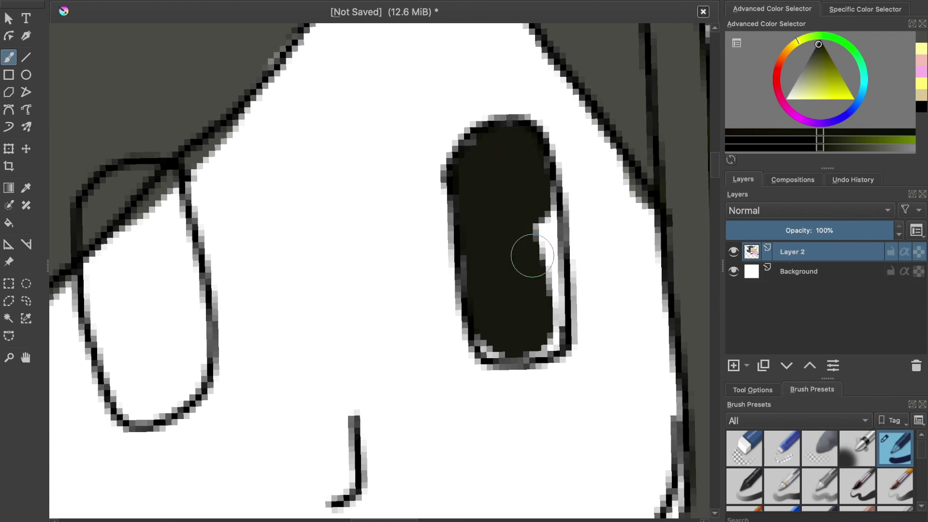
{"action": "left_click_drag", "start_coordinate": [535, 210], "coordinate": [533, 208]}
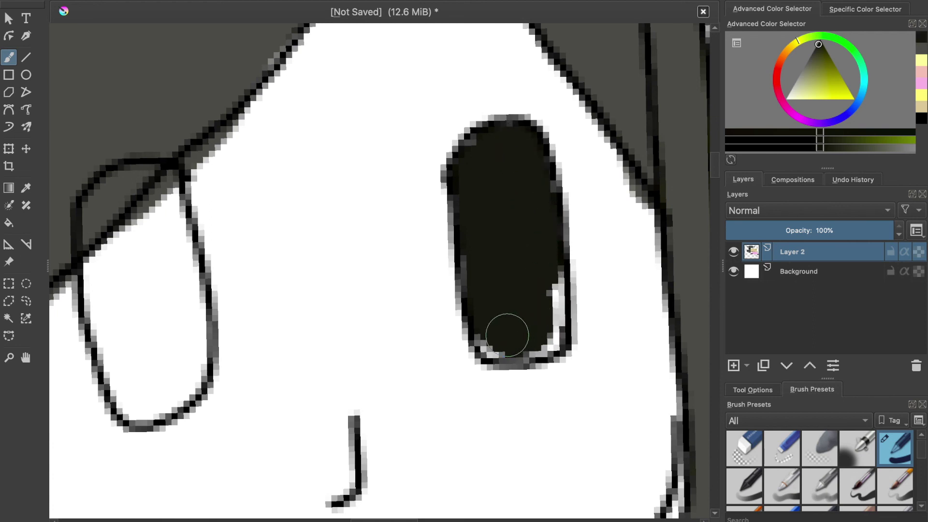
{"action": "left_click_drag", "start_coordinate": [498, 335], "coordinate": [503, 309]}
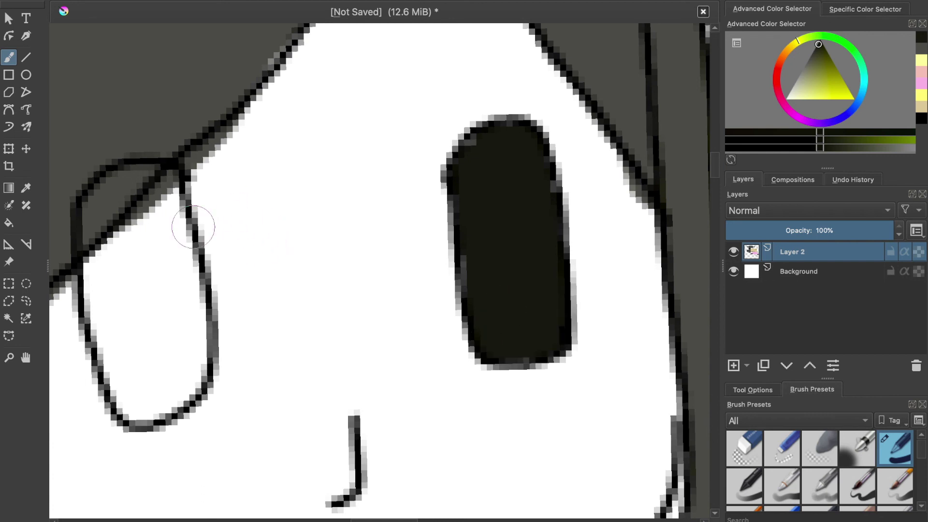
{"action": "scroll", "coordinate": [171, 259], "scroll_direction": "left", "scroll_amount": 6}
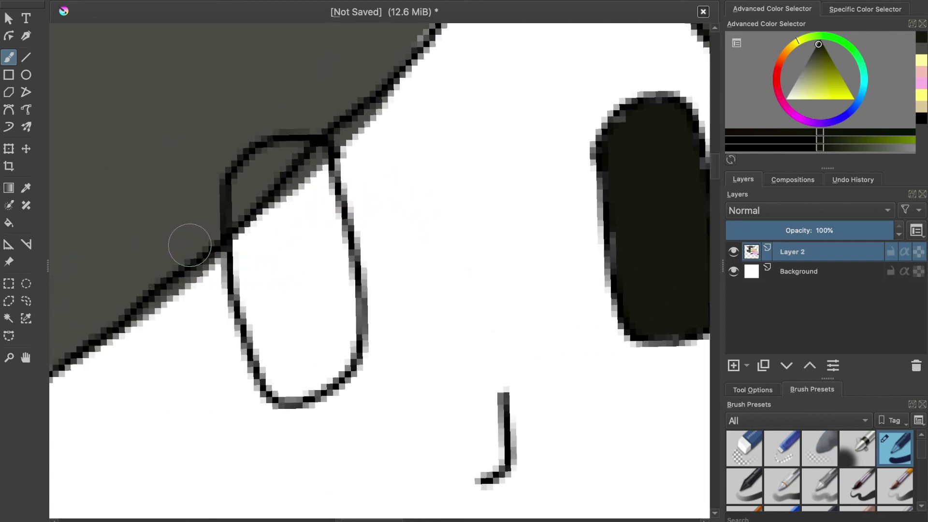